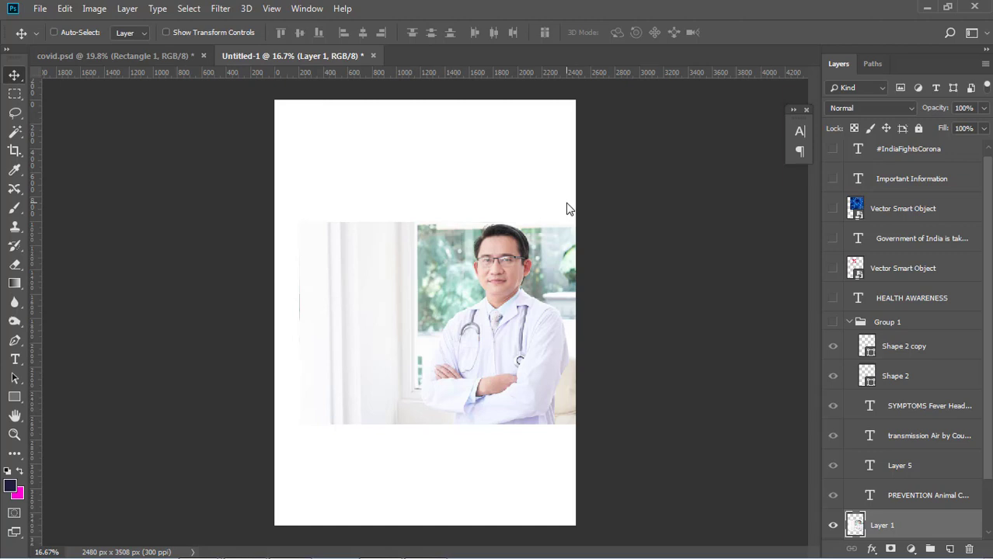
Move the doctor photo up to the top edge of the page so it spans the page width
{"action": "right_click", "coordinate": [518, 282]}
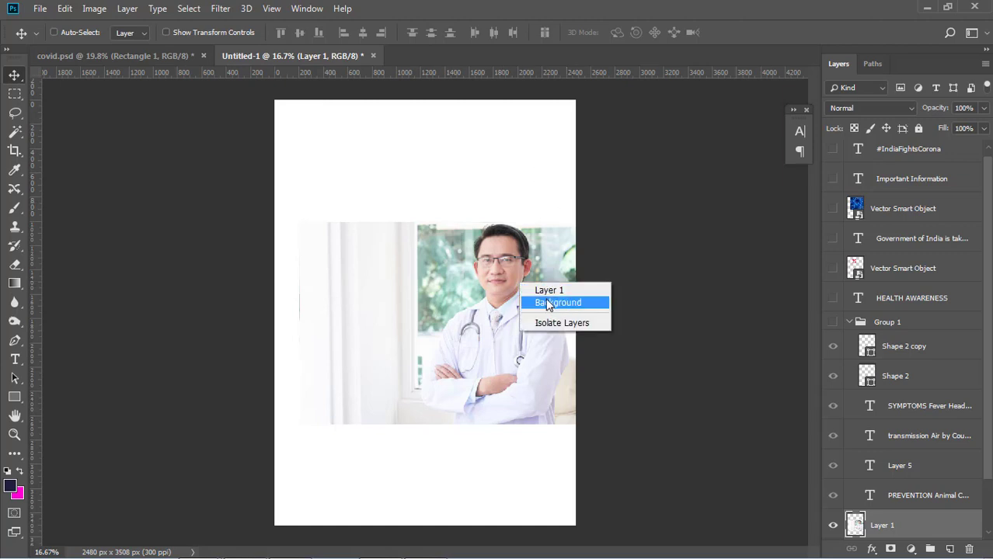
{"action": "left_click", "coordinate": [548, 291]}
{"action": "left_click_drag", "start_coordinate": [507, 293], "coordinate": [488, 216]}
Draw a rectangle about 2469 × 1662 px over the doctor photo and clip the photo layer to it
{"action": "left_click", "coordinate": [14, 397]}
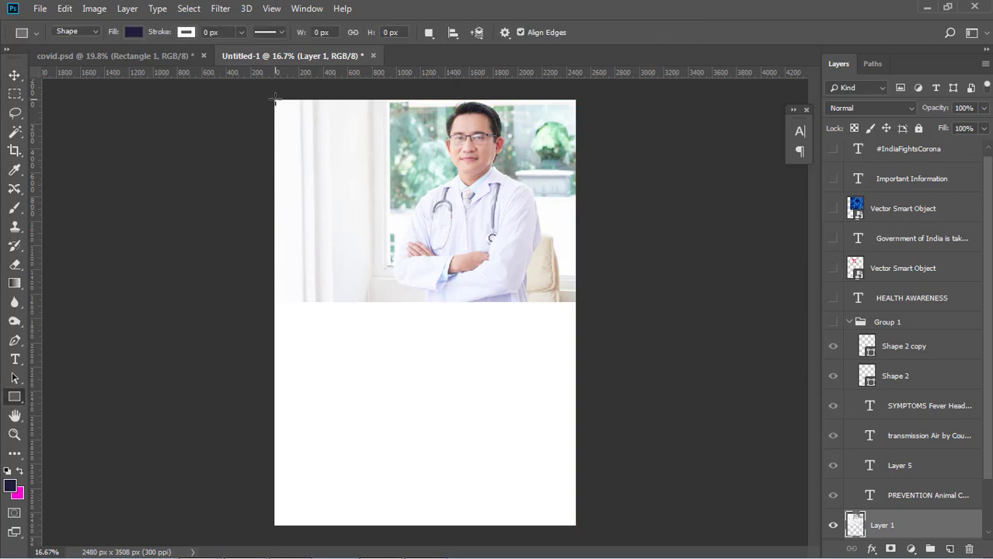
{"action": "left_click_drag", "start_coordinate": [275, 99], "coordinate": [575, 302]}
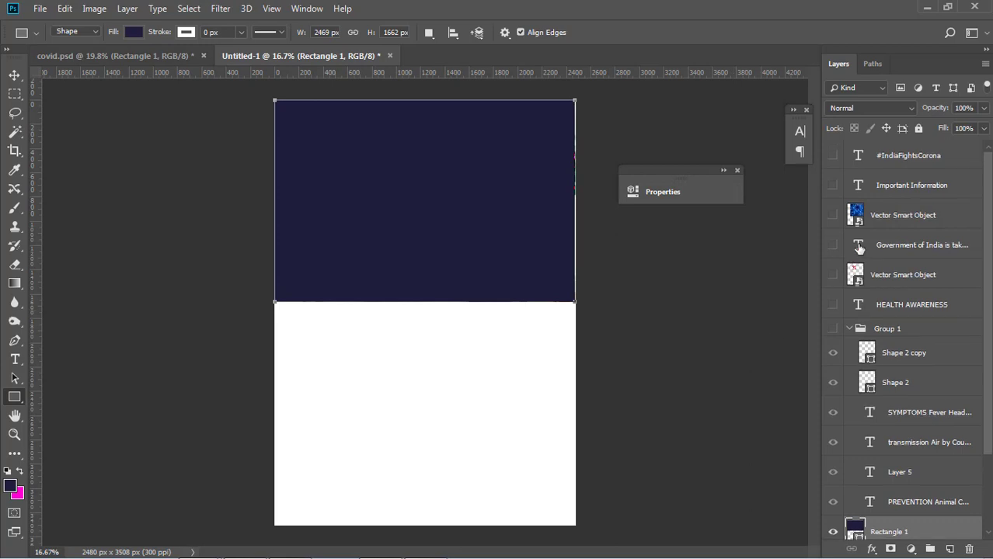
{"action": "scroll", "coordinate": [858, 247], "scroll_direction": "down", "scroll_amount": 3}
{"action": "left_click_drag", "start_coordinate": [862, 468], "coordinate": [877, 443]}
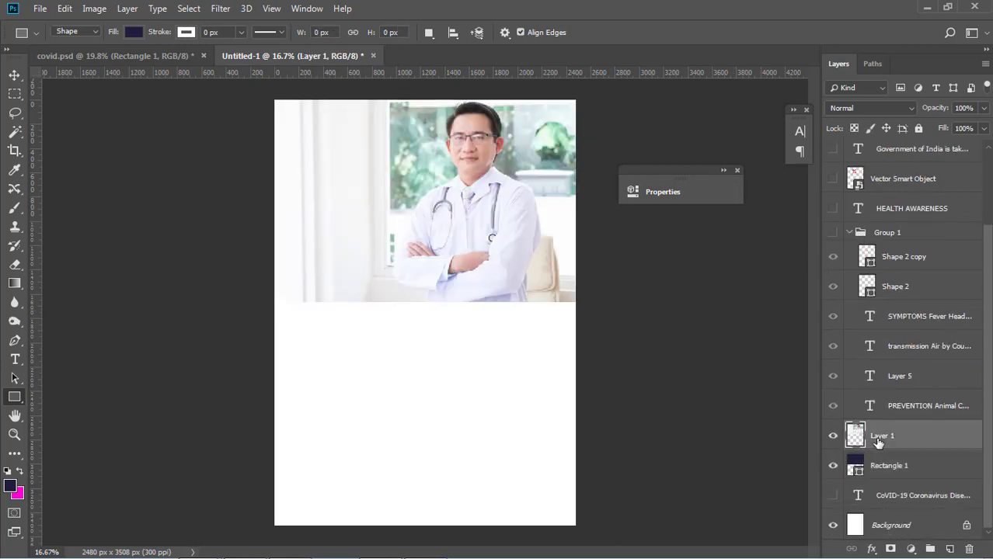
{"action": "right_click", "coordinate": [878, 441]}
{"action": "left_click", "coordinate": [750, 194]}
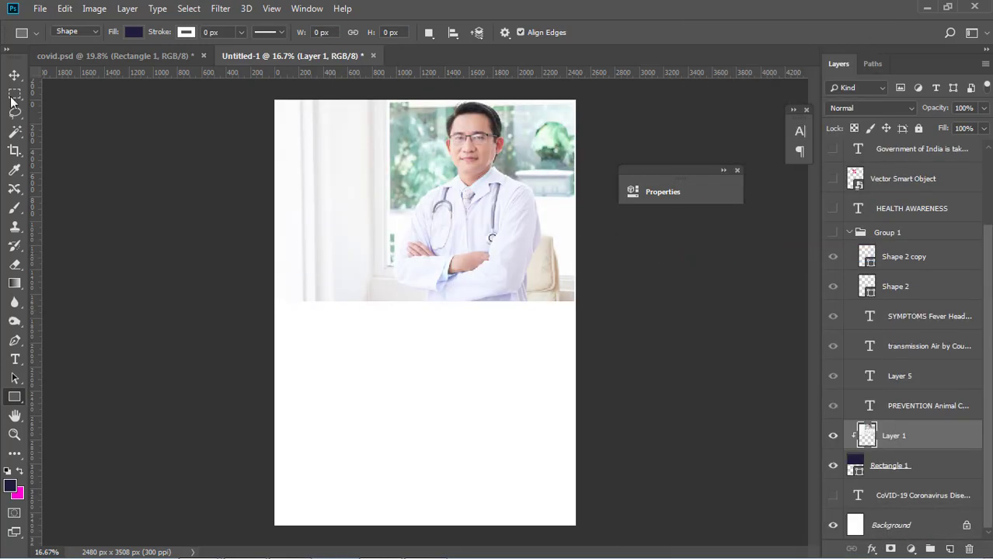
{"action": "key", "text": "v"}
{"action": "left_click", "coordinate": [882, 466], "text": "shift"}
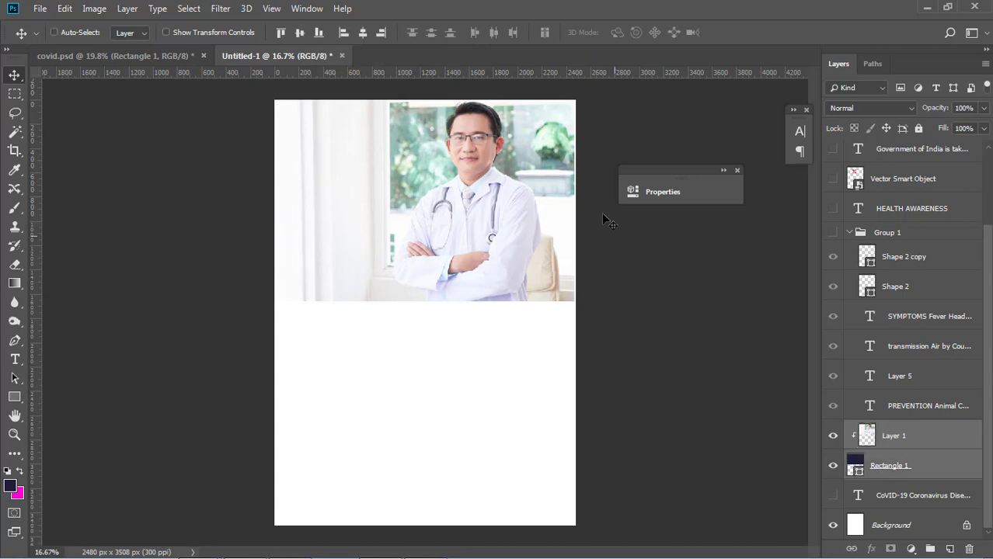
{"action": "key", "text": "ctrl+t"}
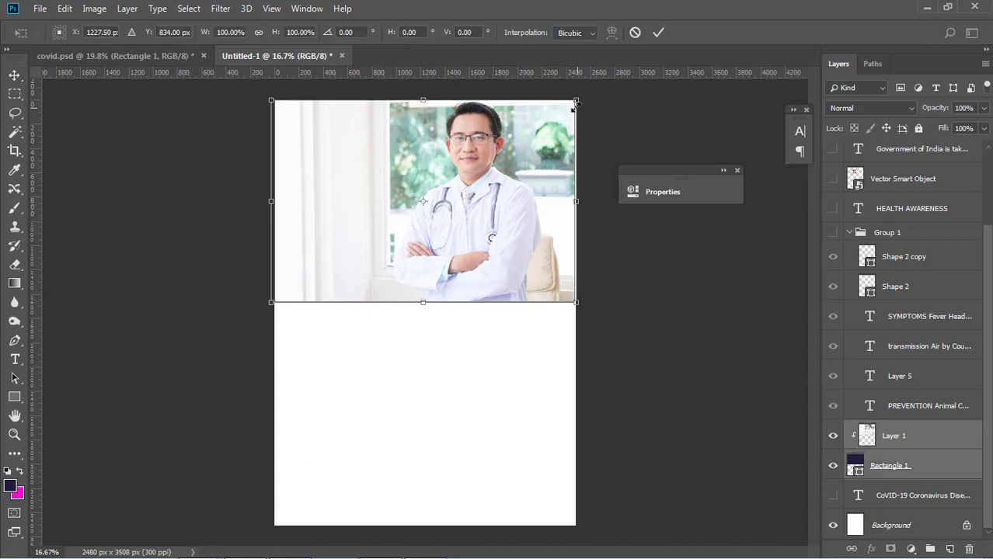
{"action": "left_click_drag", "start_coordinate": [575, 101], "coordinate": [585, 94]}
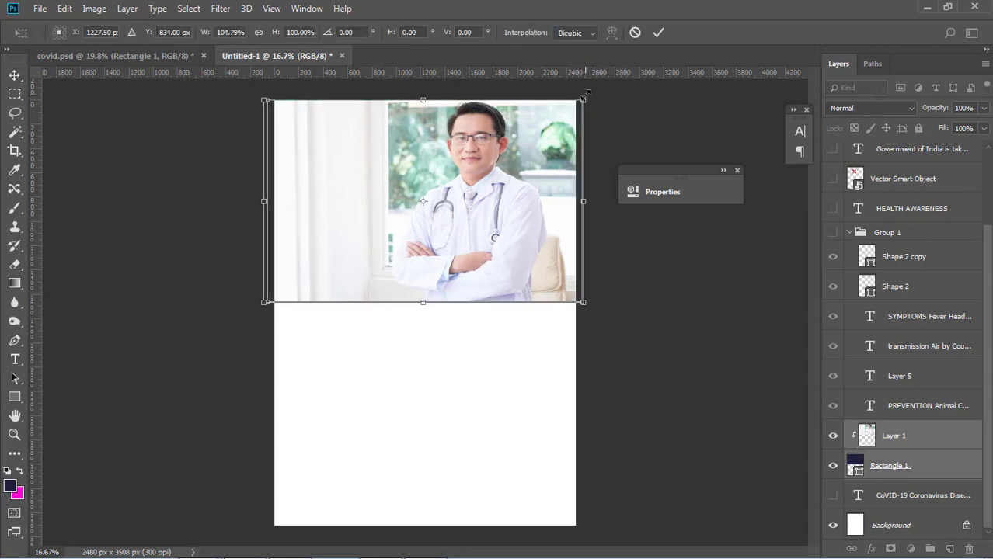
{"action": "key", "text": "Return"}
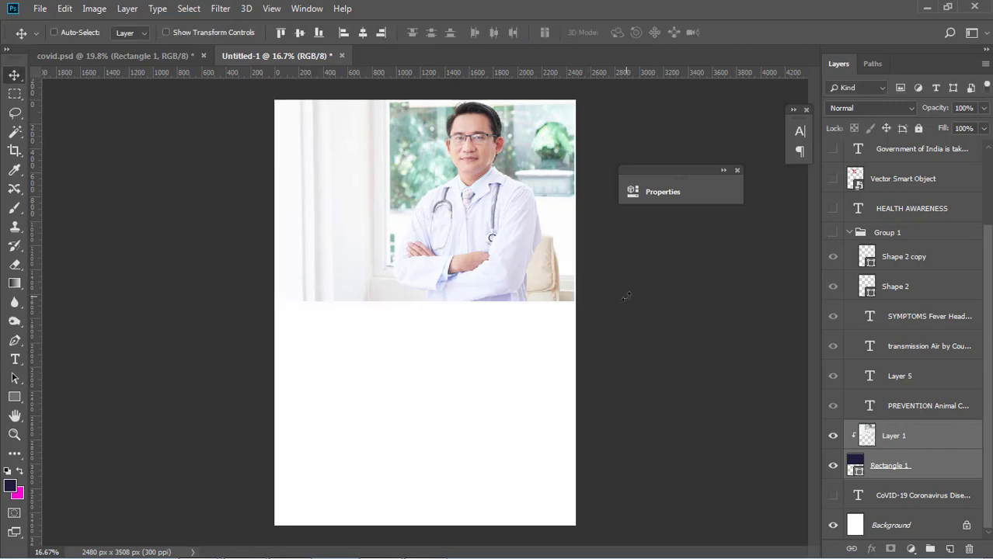
Enlarge the clipped doctor photo slightly so it extends past the page's edges
{"action": "right_click", "coordinate": [566, 233]}
{"action": "left_click", "coordinate": [586, 234]}
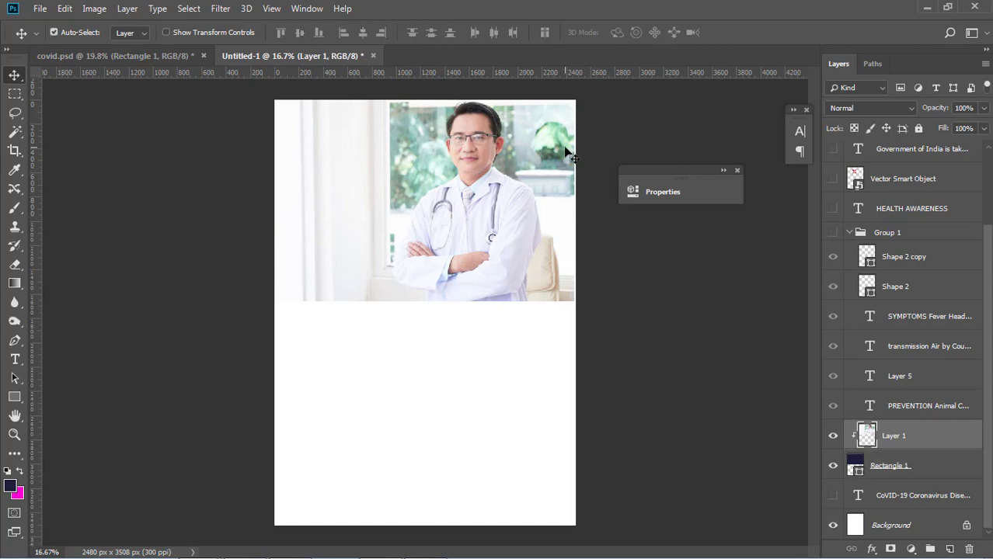
{"action": "key", "text": "ctrl+t"}
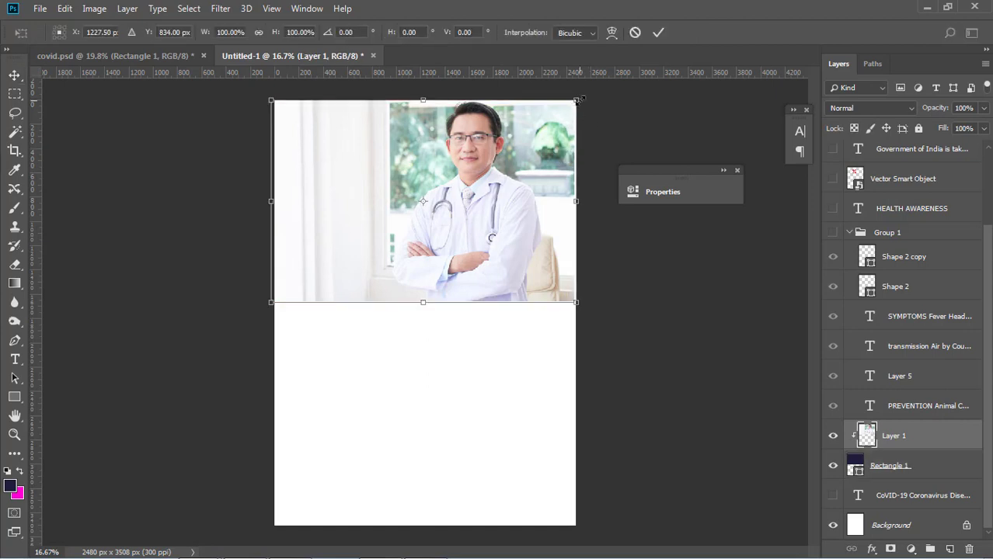
{"action": "left_click_drag", "start_coordinate": [575, 101], "coordinate": [582, 98]}
{"action": "key", "text": "Return"}
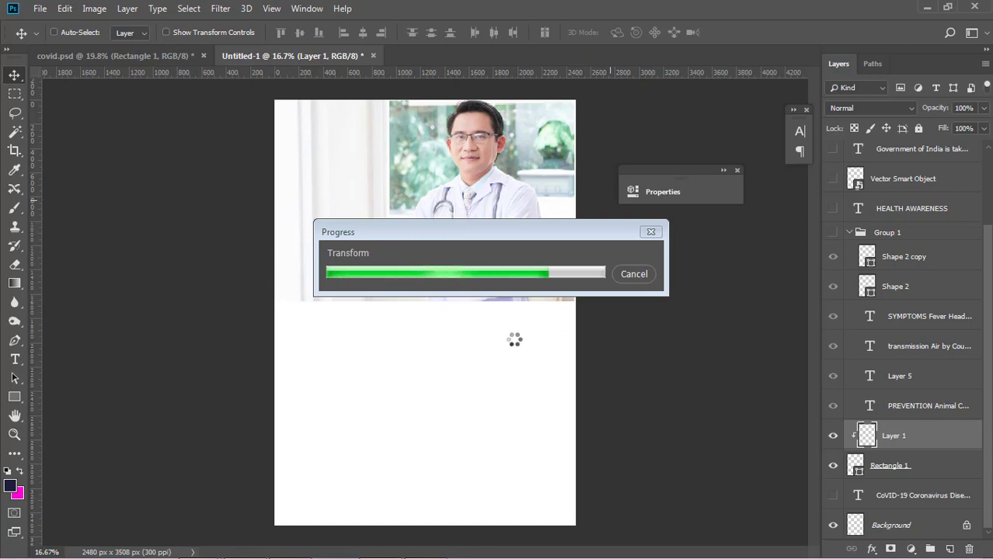
Stretch the photo's clipping rectangle past the page's left, right and top edges to about 2555 × 1679 px
{"action": "right_click", "coordinate": [512, 210]}
{"action": "left_click", "coordinate": [536, 231]}
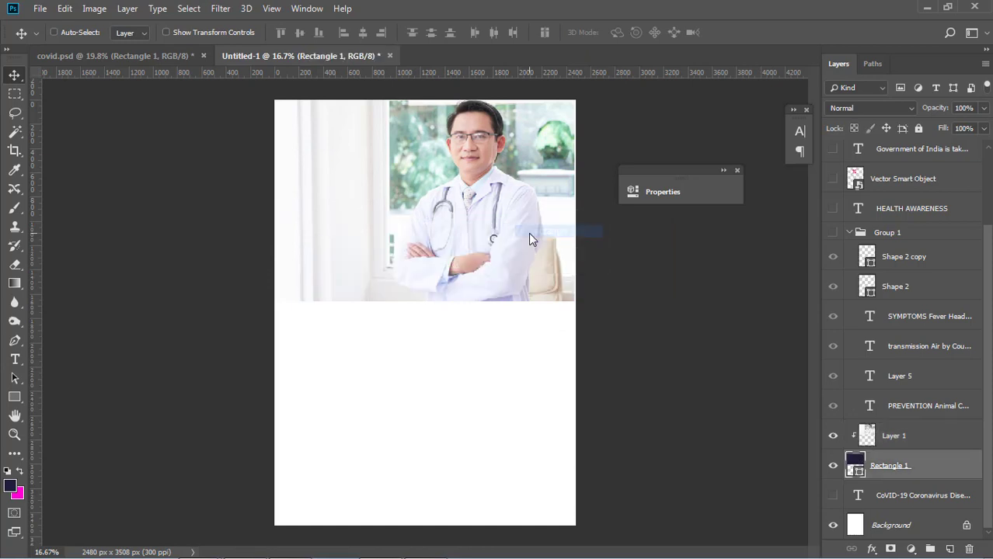
{"action": "key", "text": "ctrl+t"}
{"action": "left_click_drag", "start_coordinate": [574, 200], "coordinate": [578, 200]}
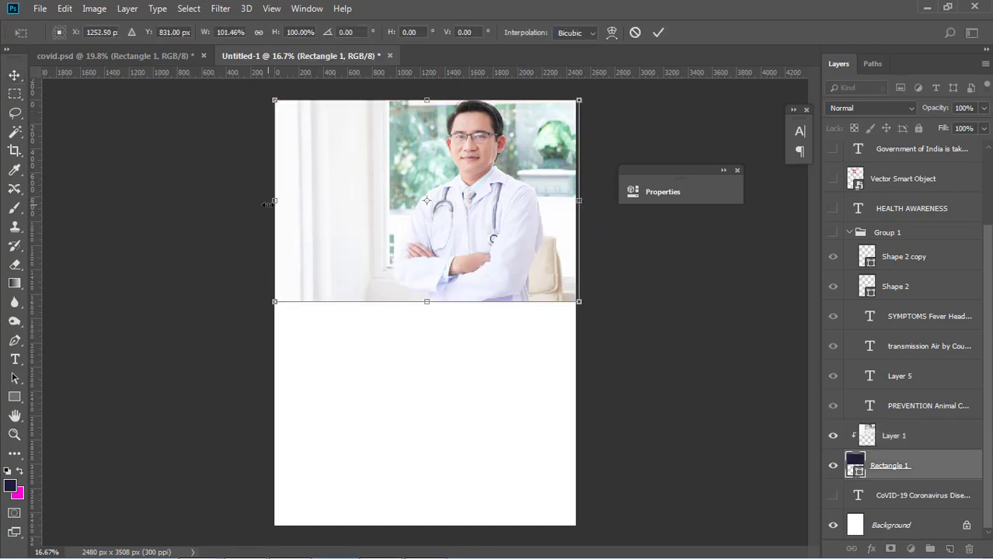
{"action": "left_click_drag", "start_coordinate": [274, 199], "coordinate": [265, 200]}
{"action": "left_click_drag", "start_coordinate": [424, 100], "coordinate": [422, 95]}
{"action": "key", "text": "Return"}
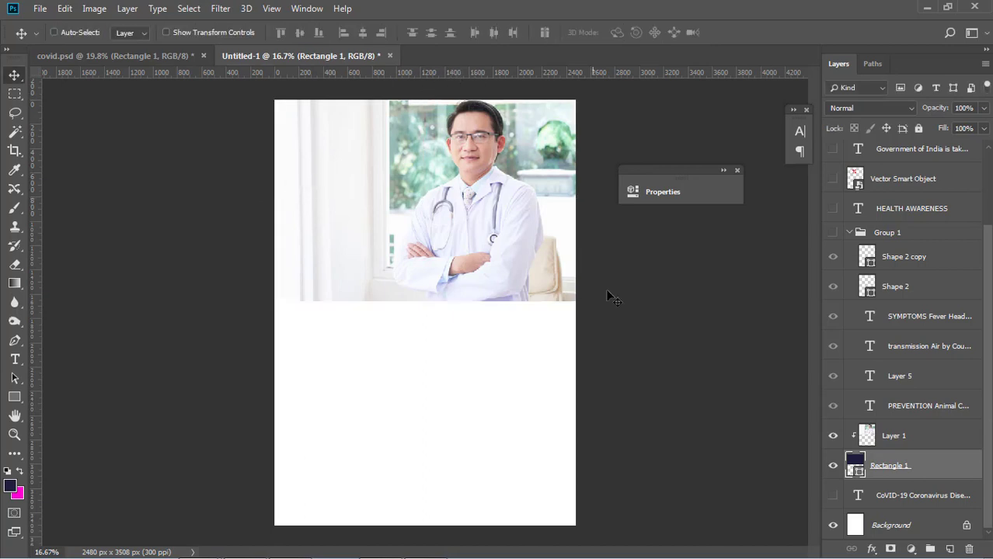
{"action": "left_click", "coordinate": [14, 397]}
{"action": "left_click", "coordinate": [467, 304]}
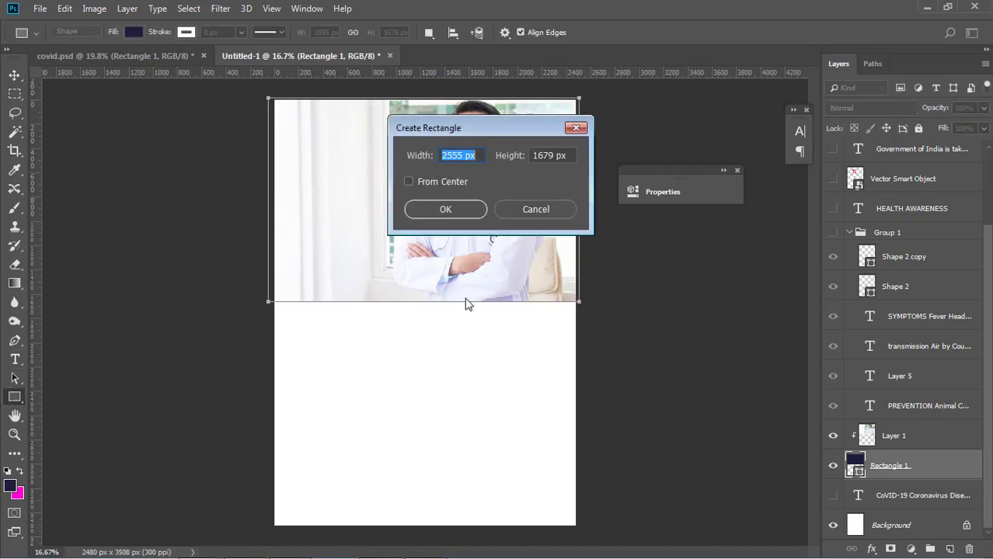
{"action": "left_click", "coordinate": [538, 209]}
{"action": "key", "text": "v"}
Draw a navy rectangle about 2486 × 1871 px covering the page area below the photo
{"action": "left_click", "coordinate": [11, 396]}
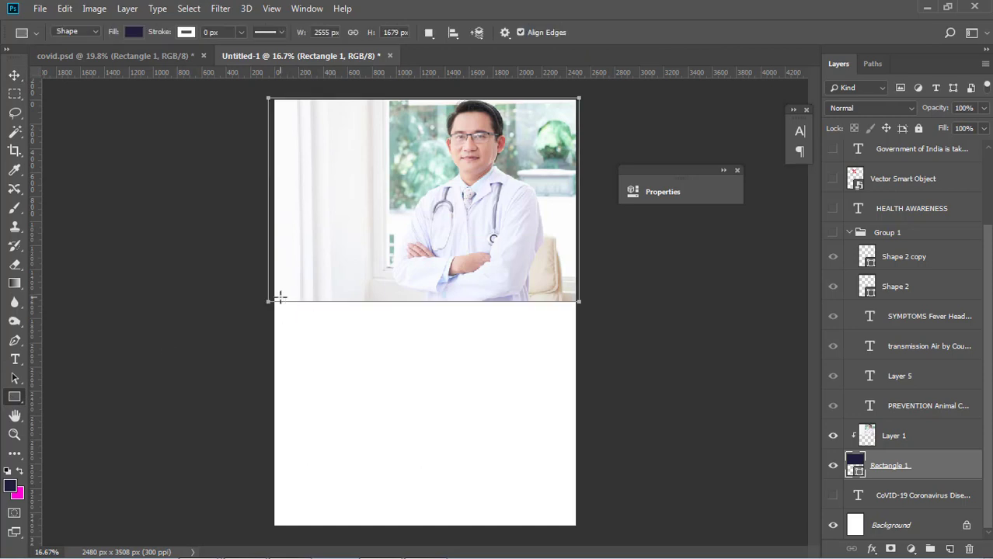
{"action": "left_click_drag", "start_coordinate": [273, 301], "coordinate": [577, 528]}
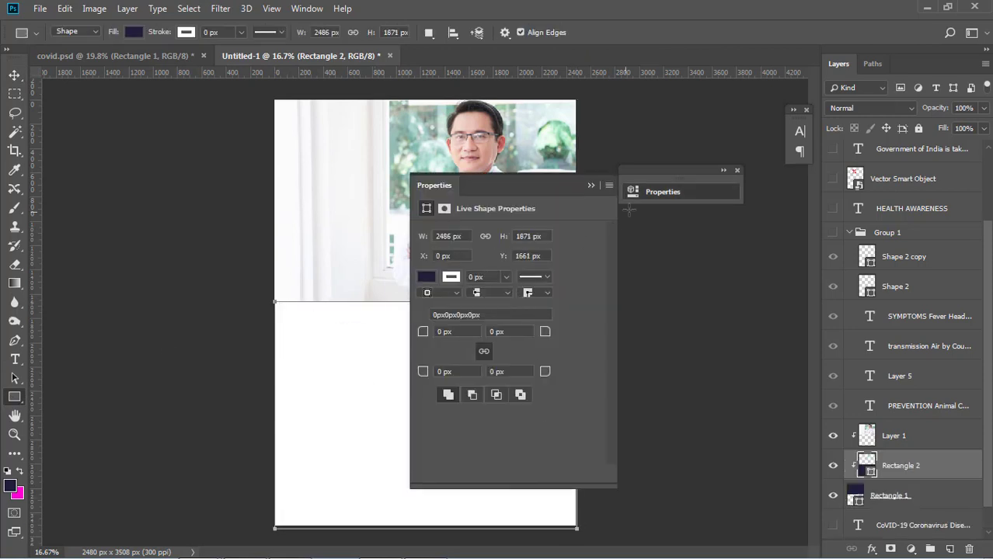
{"action": "left_click", "coordinate": [426, 276]}
{"action": "left_click", "coordinate": [588, 187]}
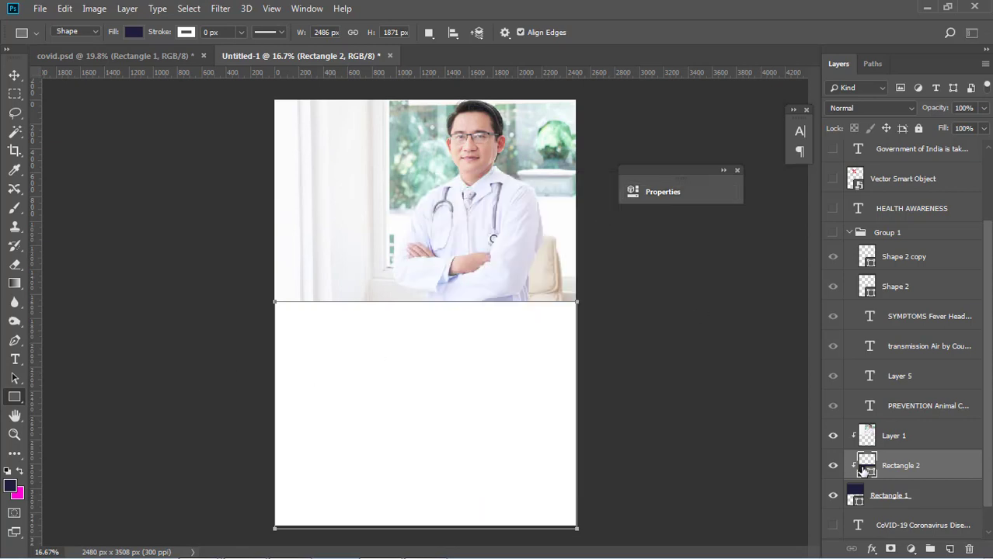
Confirm the lower rectangle's fill colour as #1f1f3b and move its layer to the top of the layer stack
{"action": "left_click_drag", "start_coordinate": [869, 468], "coordinate": [880, 406]}
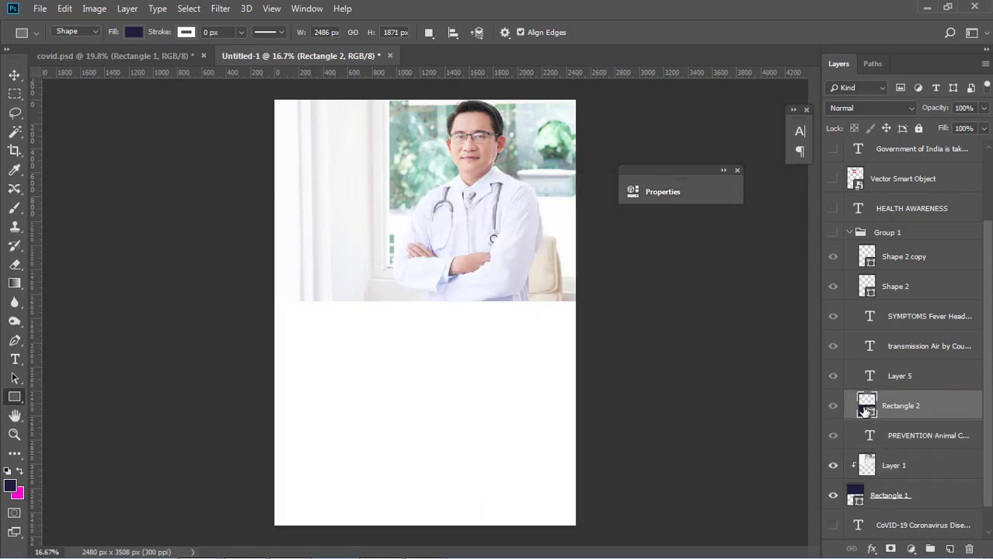
{"action": "double_click", "coordinate": [866, 410]}
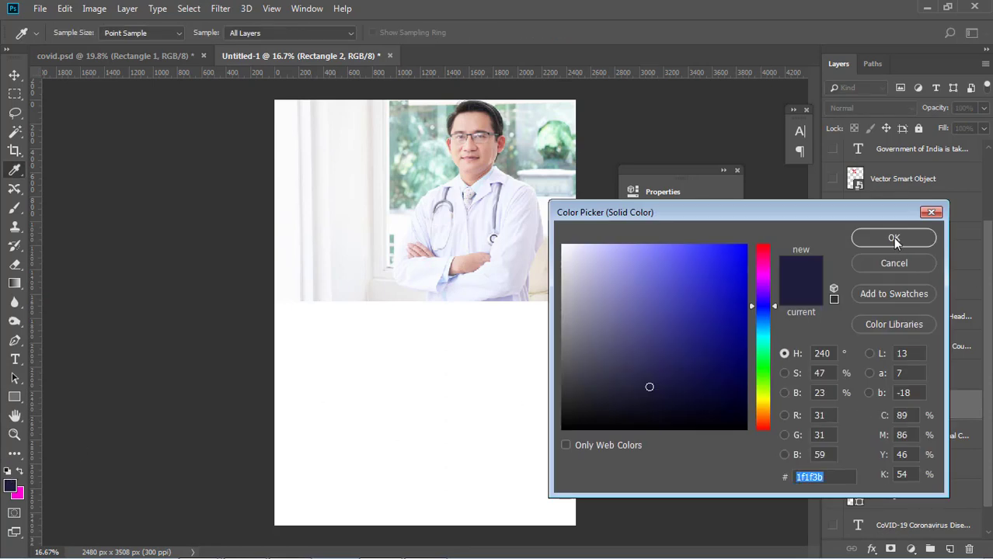
{"action": "left_click", "coordinate": [894, 238]}
{"action": "left_click_drag", "start_coordinate": [933, 406], "coordinate": [905, 155]}
{"action": "key", "text": "v"}
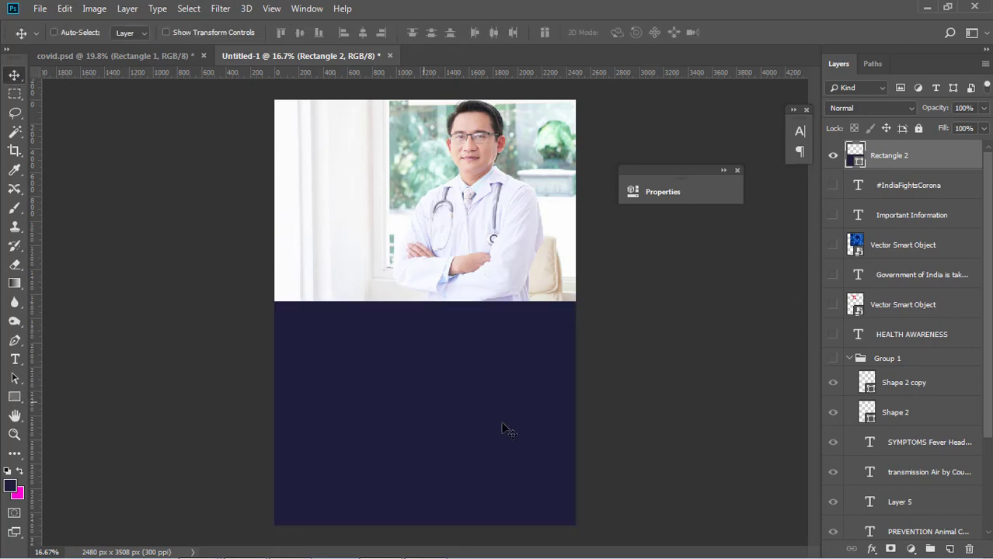
Draw a strip about 2486 × 306 px along the page's bottom edge and add a Gradient Overlay to it
{"action": "left_click", "coordinate": [14, 397]}
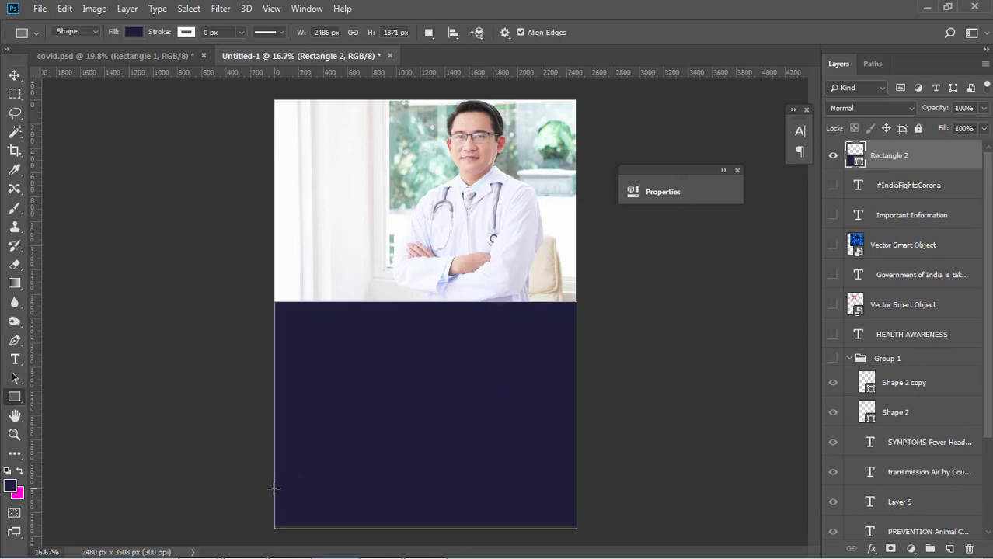
{"action": "mouse_move", "coordinate": [275, 488]}
{"action": "left_mouse_down"}
{"action": "mouse_move", "coordinate": [519, 528]}
{"action": "mouse_move", "coordinate": [575, 526]}
{"action": "left_mouse_up"}
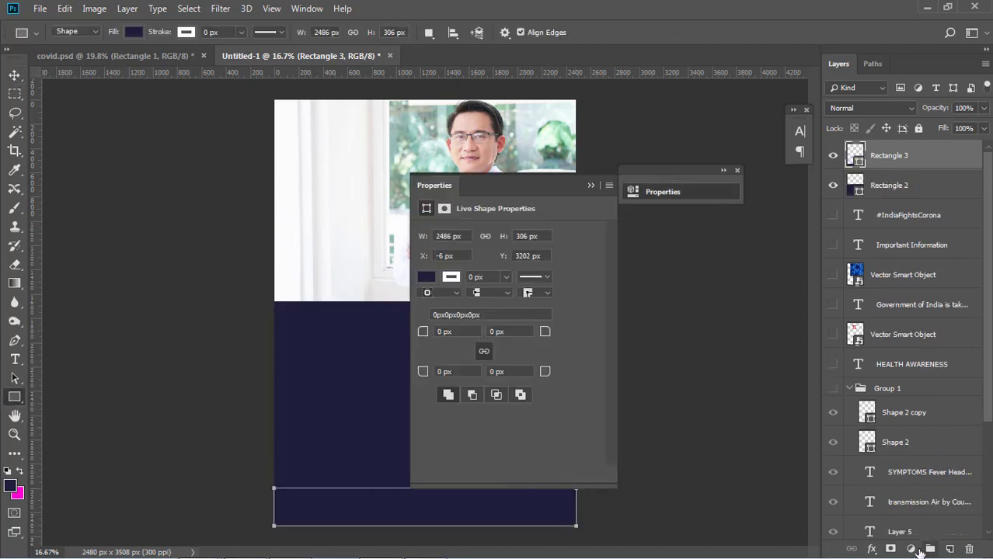
{"action": "left_click", "coordinate": [872, 549]}
{"action": "left_click", "coordinate": [904, 501]}
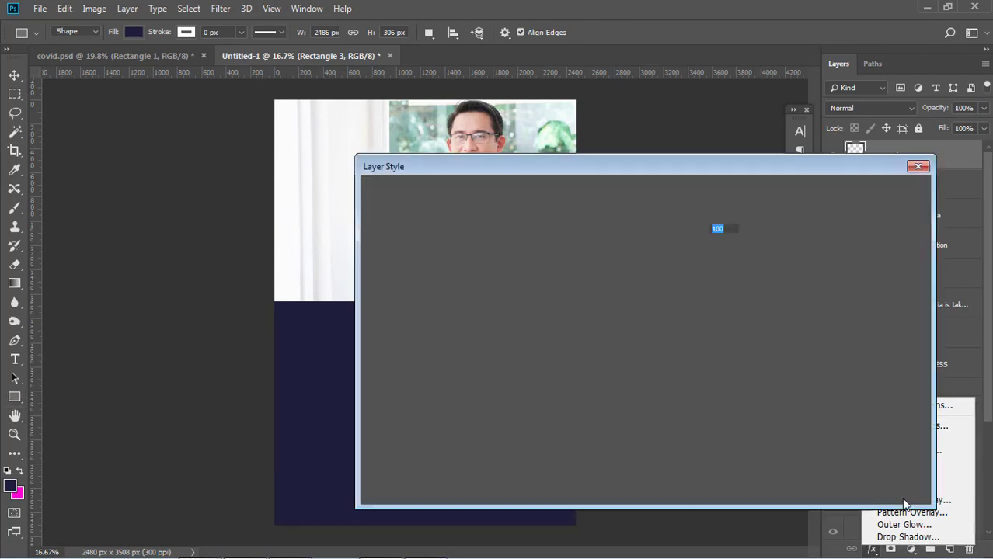
{"action": "double_click", "coordinate": [651, 247]}
{"action": "left_click", "coordinate": [869, 161]}
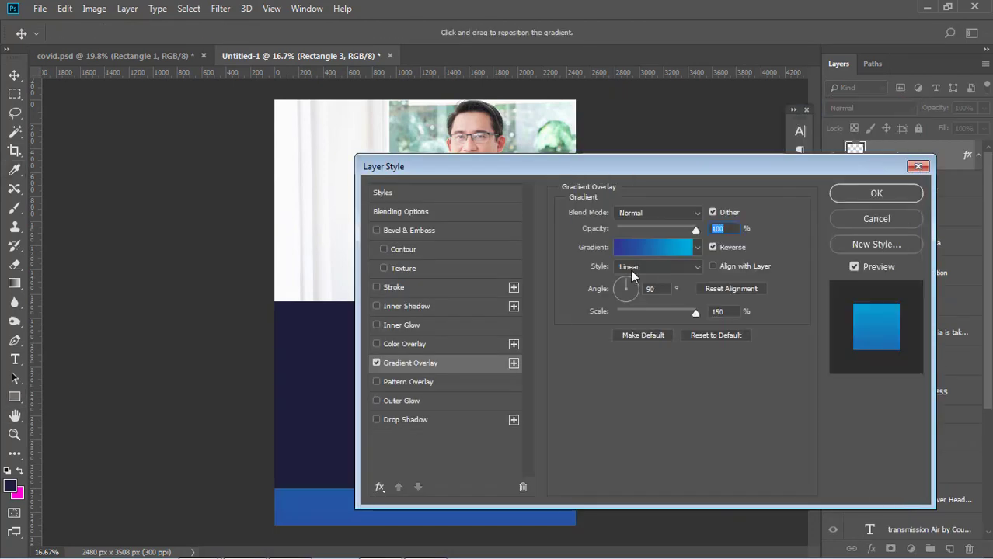
Check the cyan and indigo colour stops of the strip's gradient and apply the Gradient Overlay
{"action": "left_click", "coordinate": [641, 247]}
{"action": "left_click", "coordinate": [627, 376]}
{"action": "left_click", "coordinate": [668, 437]}
{"action": "left_click", "coordinate": [901, 240]}
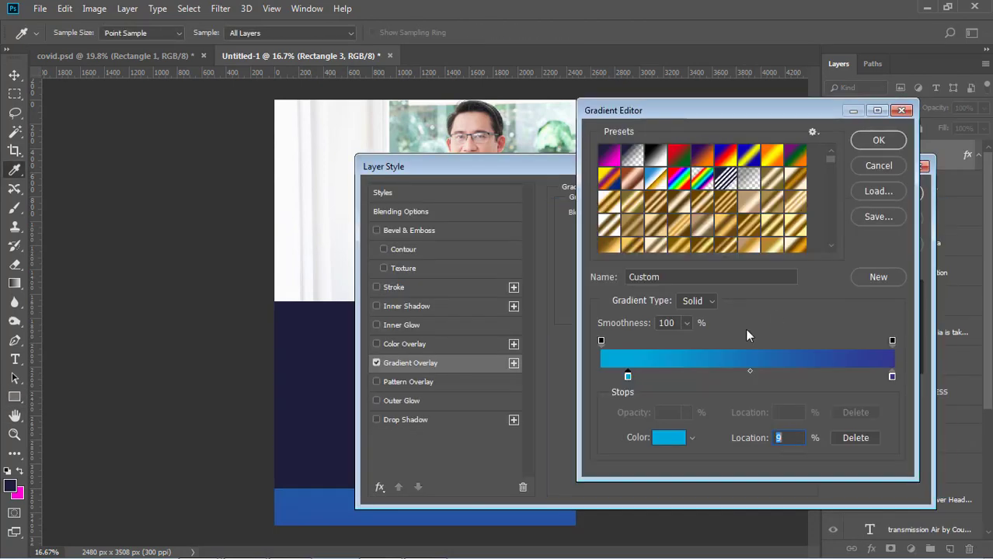
{"action": "left_click", "coordinate": [892, 376]}
{"action": "left_click", "coordinate": [668, 437]}
{"action": "left_click", "coordinate": [895, 235]}
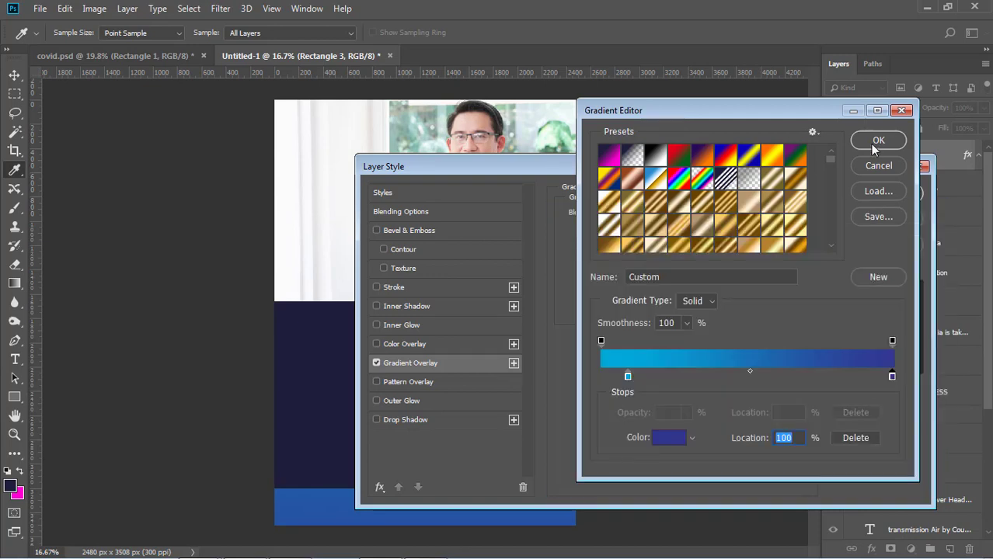
{"action": "left_click", "coordinate": [873, 148]}
{"action": "left_click", "coordinate": [875, 192]}
{"action": "left_click", "coordinate": [591, 189]}
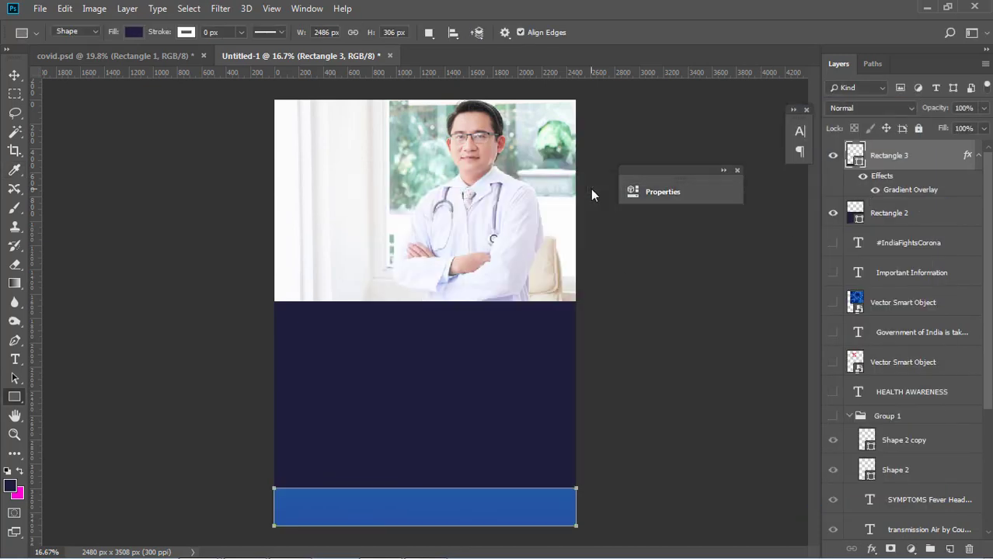
{"action": "left_click", "coordinate": [723, 172]}
{"action": "left_click", "coordinate": [810, 178]}
Show the blue virus artwork, move it over the navy area, and stack its layer between the strip and Rectangle 2
{"action": "left_click", "coordinate": [12, 76]}
{"action": "left_click", "coordinate": [833, 302]}
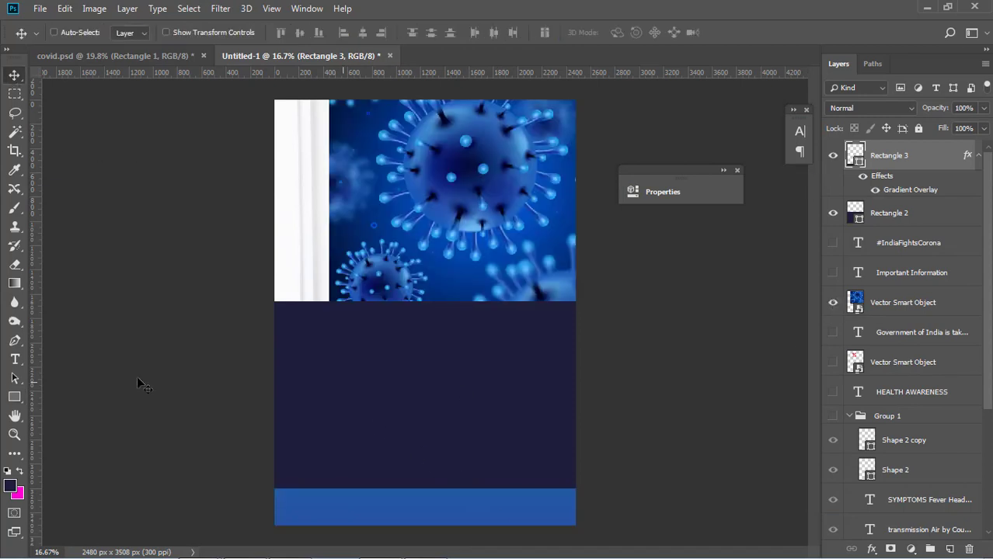
{"action": "left_click_drag", "start_coordinate": [845, 311], "coordinate": [855, 156]}
{"action": "left_click_drag", "start_coordinate": [458, 218], "coordinate": [402, 410]}
{"action": "left_click_drag", "start_coordinate": [893, 159], "coordinate": [899, 217]}
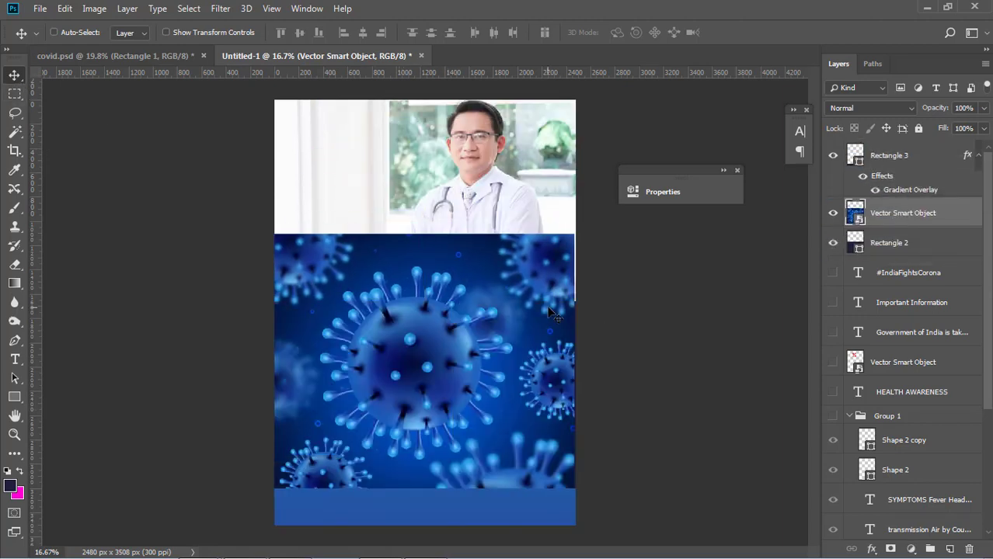
Nudge the virus artwork sideways so it reaches the page's right edge
{"action": "left_click_drag", "start_coordinate": [547, 310], "coordinate": [550, 312]}
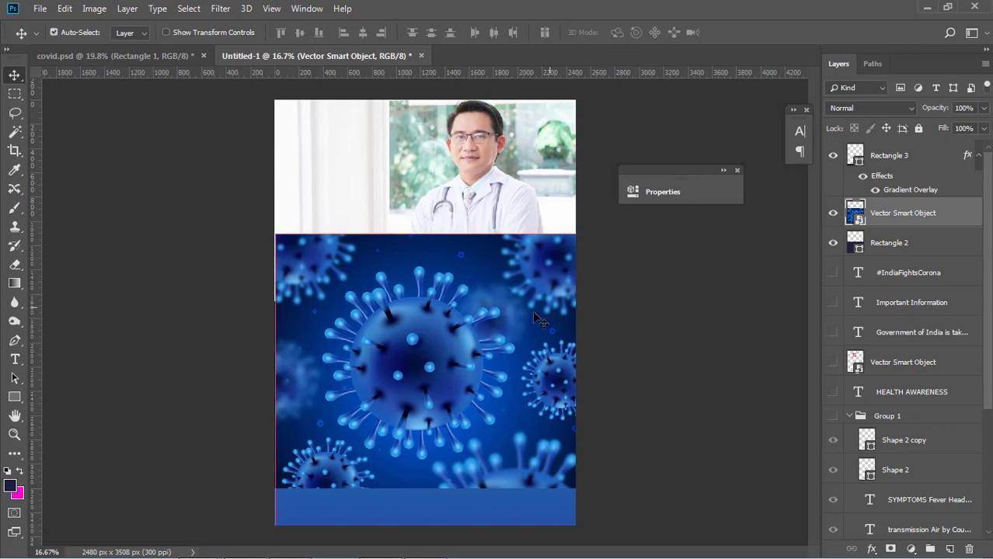
{"action": "key", "text": "ctrl+t"}
{"action": "right_click", "coordinate": [533, 313]}
{"action": "left_click", "coordinate": [578, 351]}
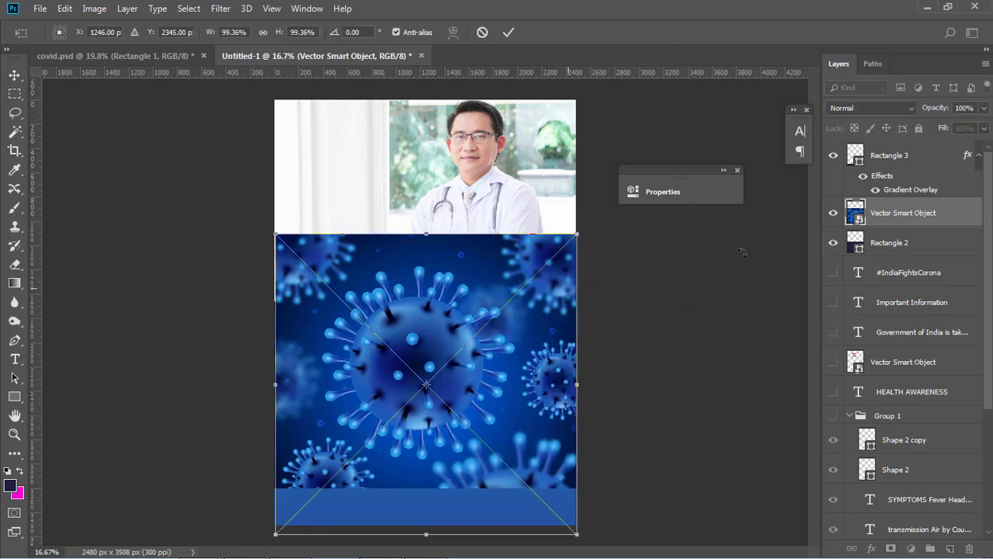
{"action": "key", "text": "Return"}
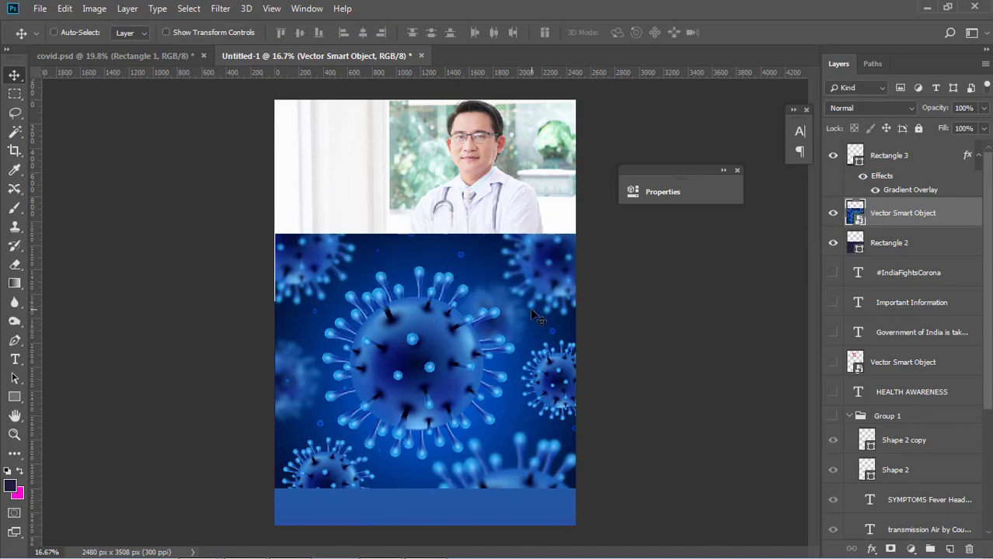
Stack the virus artwork and Rectangle 2 together below Rectangle 1 and shift both down the page
{"action": "left_click", "coordinate": [901, 242], "text": "shift"}
{"action": "left_click_drag", "start_coordinate": [901, 243], "coordinate": [912, 483]}
{"action": "left_click_drag", "start_coordinate": [466, 354], "coordinate": [509, 390]}
{"action": "key", "text": "ctrl+t"}
{"action": "left_click_drag", "start_coordinate": [569, 318], "coordinate": [571, 299]}
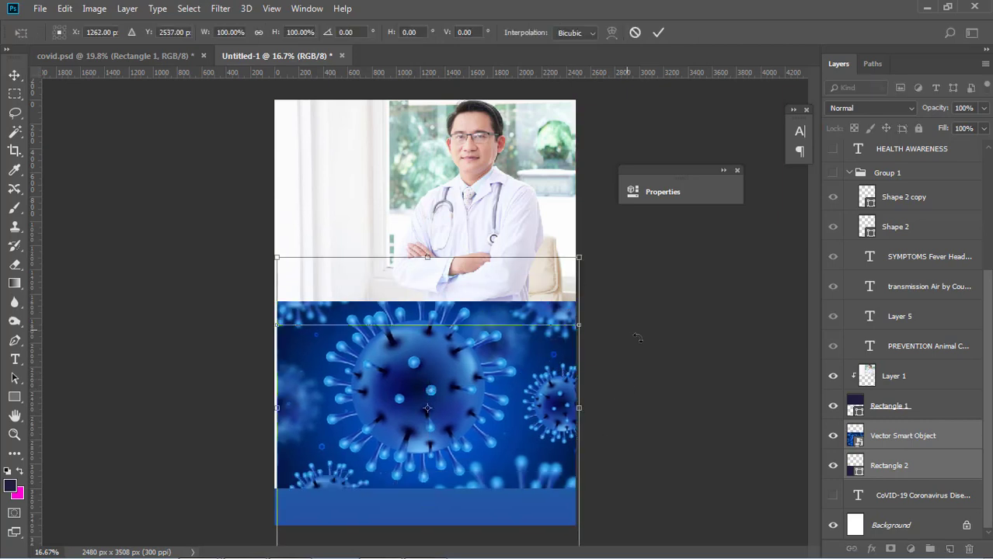
{"action": "key", "text": "Return"}
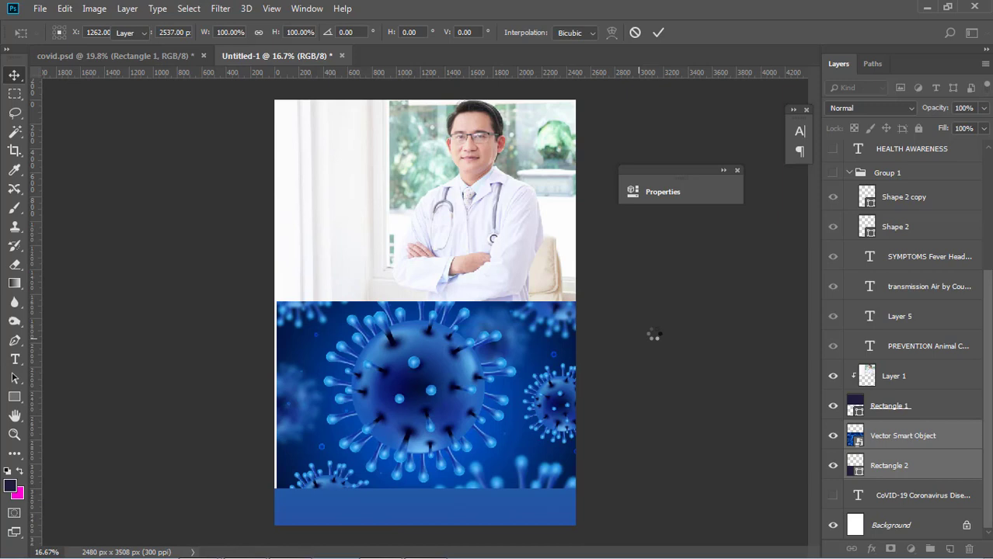
Scale the virus artwork and Rectangle 2 up to about 107% and reposition them to span the page width
{"action": "left_click_drag", "start_coordinate": [459, 398], "coordinate": [461, 397]}
{"action": "key", "text": "ctrl+t"}
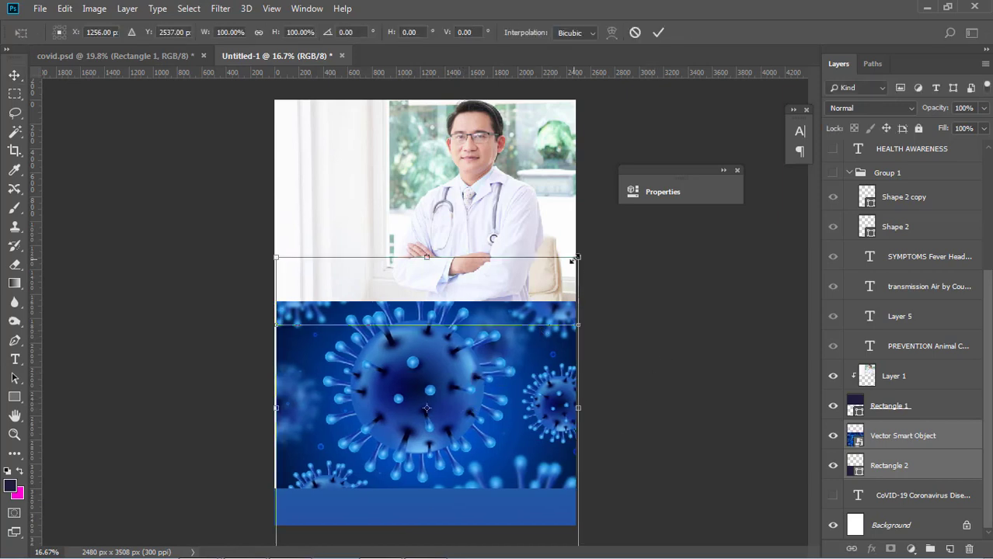
{"action": "left_click_drag", "start_coordinate": [576, 256], "coordinate": [600, 236]}
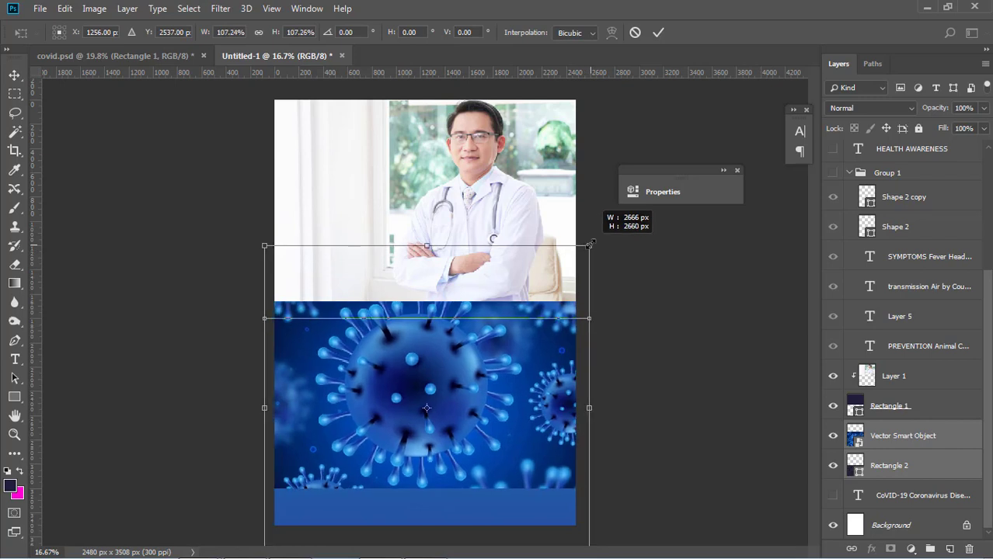
{"action": "key", "text": "Return"}
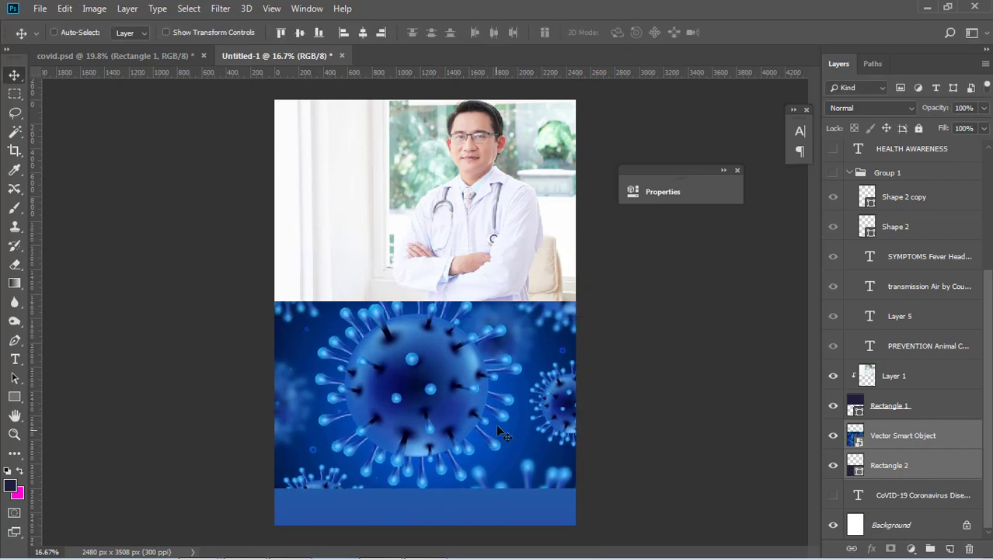
{"action": "left_click_drag", "start_coordinate": [495, 424], "coordinate": [486, 429]}
{"action": "left_click_drag", "start_coordinate": [509, 393], "coordinate": [512, 392]}
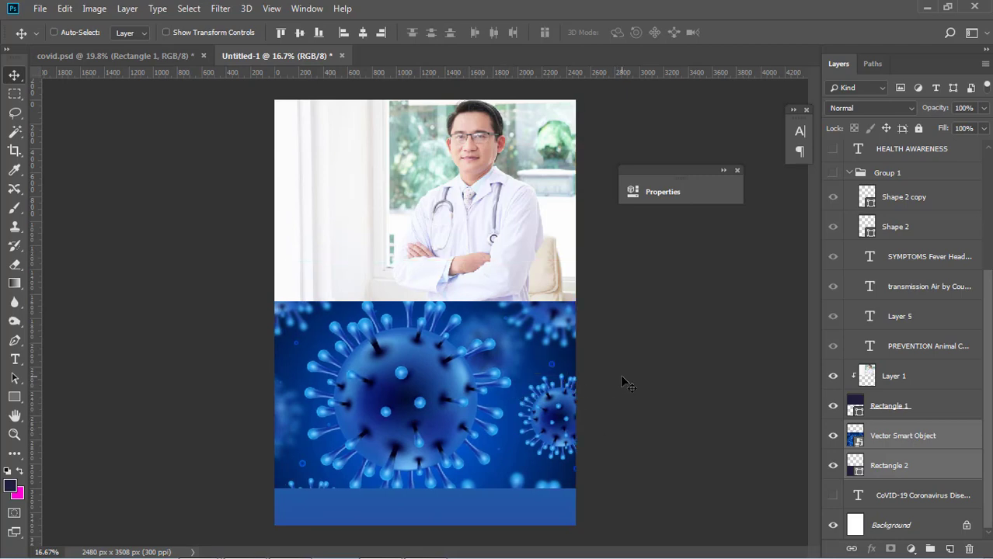
Set the virus artwork's blend mode to Soft Light and Rectangle 2's to Normal
{"action": "left_click", "coordinate": [877, 111]}
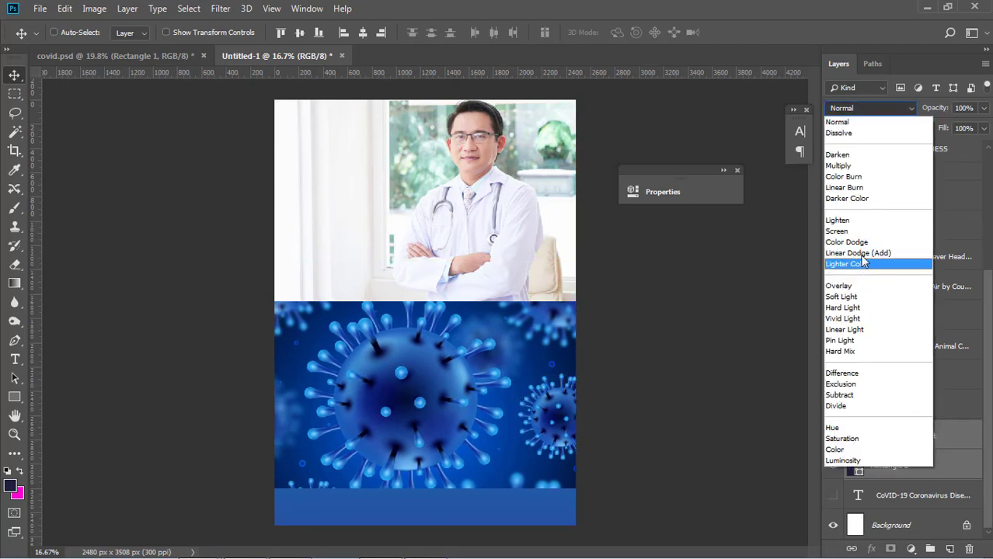
{"action": "left_click", "coordinate": [850, 295]}
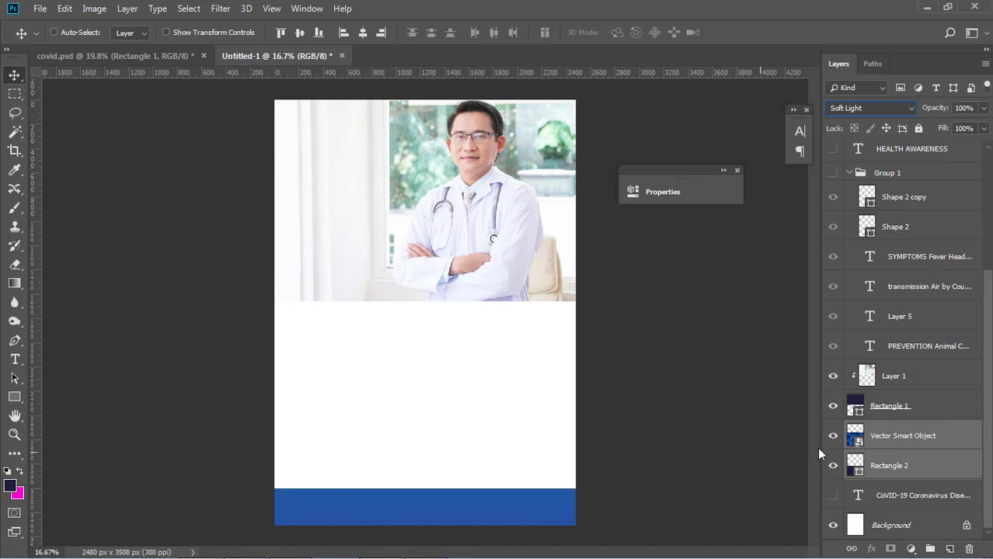
{"action": "left_click", "coordinate": [884, 440]}
{"action": "left_click", "coordinate": [889, 466]}
{"action": "left_click", "coordinate": [870, 108]}
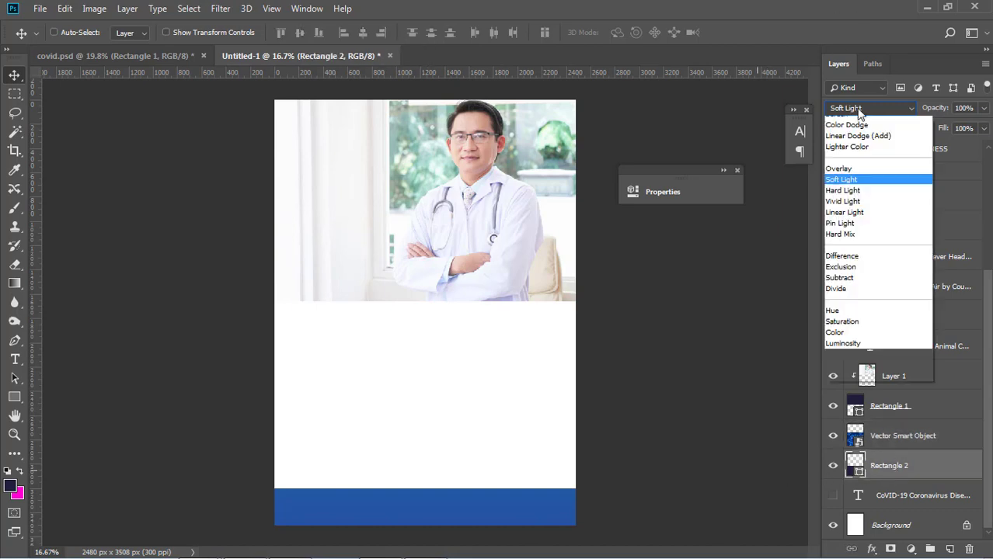
{"action": "scroll", "coordinate": [851, 180], "scroll_direction": "up", "scroll_amount": 5}
{"action": "left_click", "coordinate": [847, 106]}
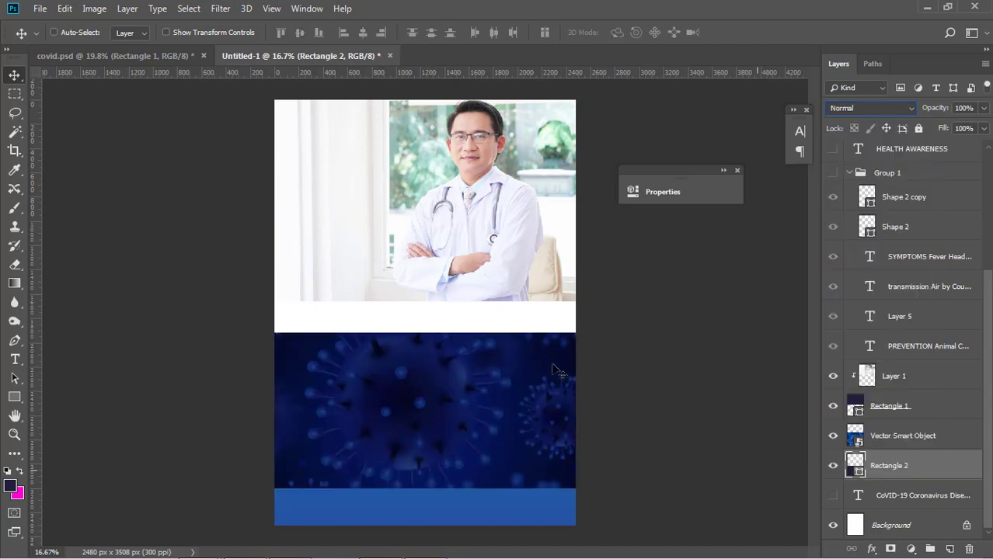
Move Rectangle 2 up to meet the doctor photo and set the virus artwork's opacity to 40%
{"action": "left_click_drag", "start_coordinate": [532, 391], "coordinate": [528, 359]}
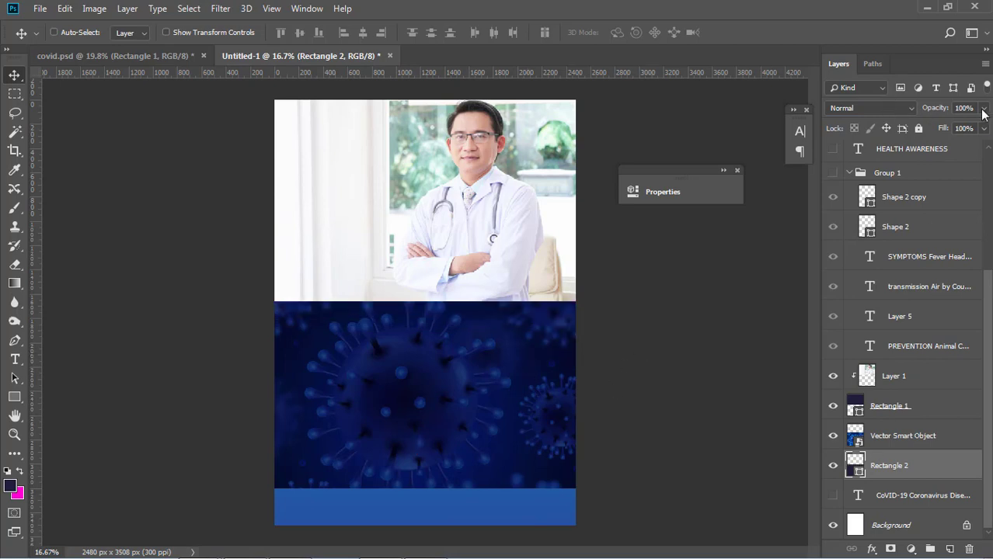
{"action": "left_click", "coordinate": [982, 114]}
{"action": "left_click_drag", "start_coordinate": [971, 126], "coordinate": [941, 126]}
{"action": "left_click", "coordinate": [901, 430]}
{"action": "left_click", "coordinate": [983, 108]}
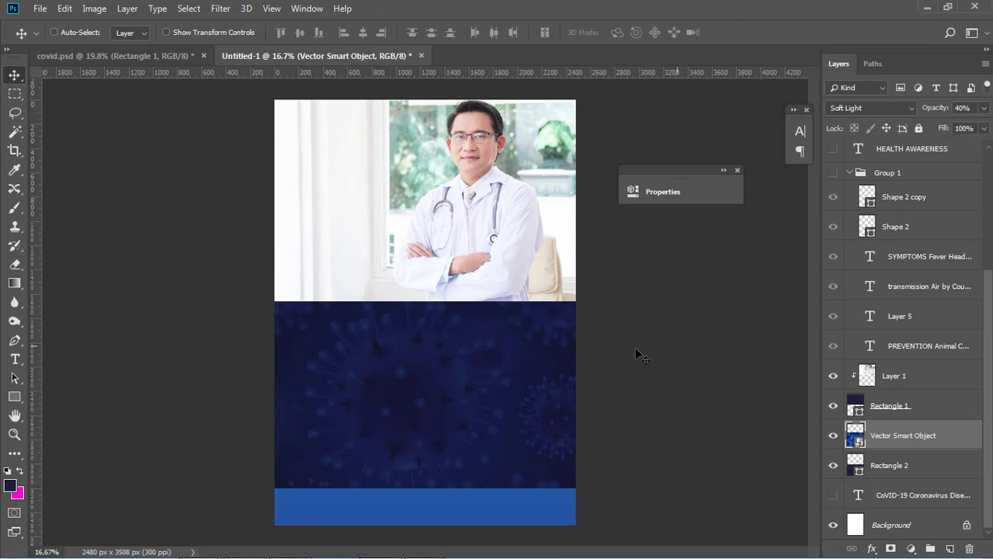
Duplicate the footer strip to the doctor photo's lower edge and reduce the copy's height to 54.90%
{"action": "right_click", "coordinate": [383, 504]}
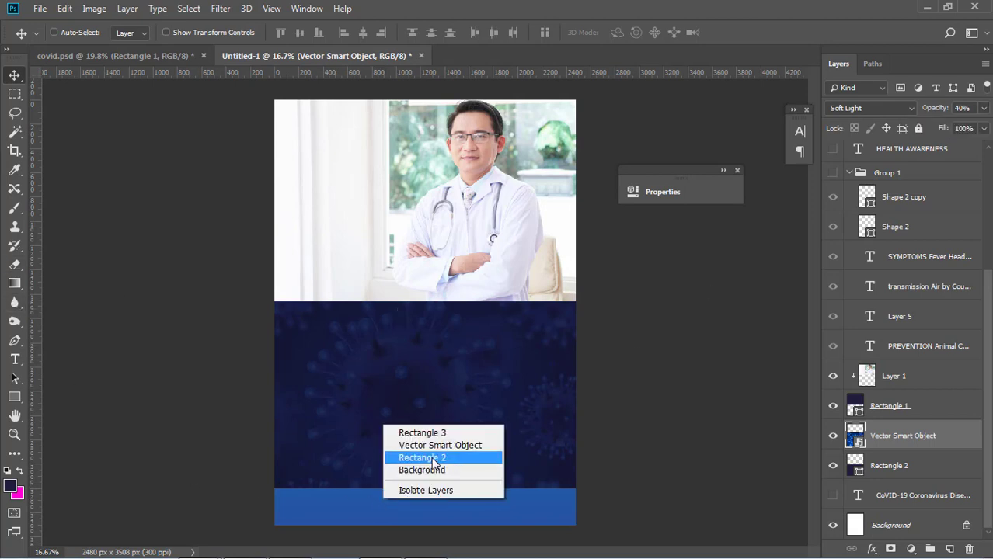
{"action": "left_click", "coordinate": [433, 463]}
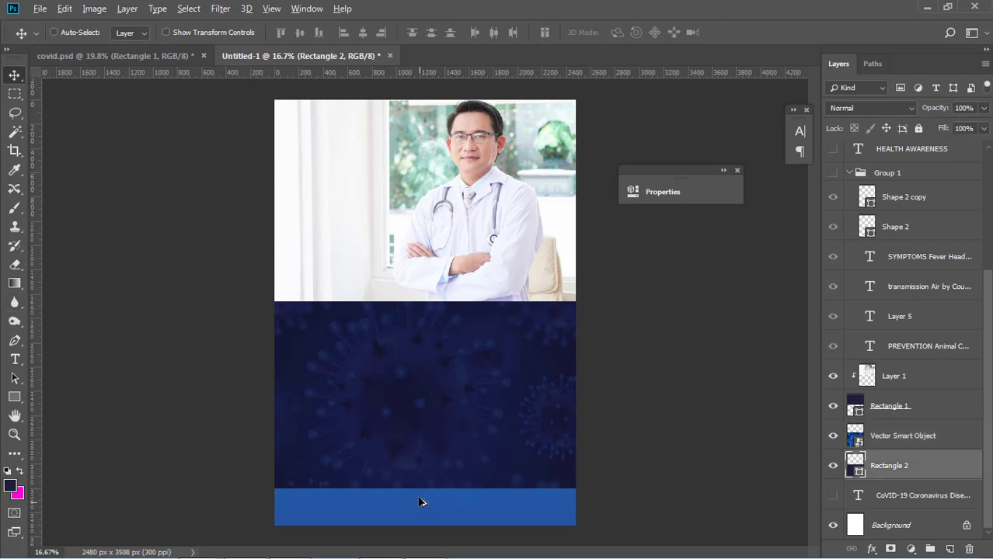
{"action": "right_click", "coordinate": [433, 505]}
{"action": "left_click", "coordinate": [466, 437]}
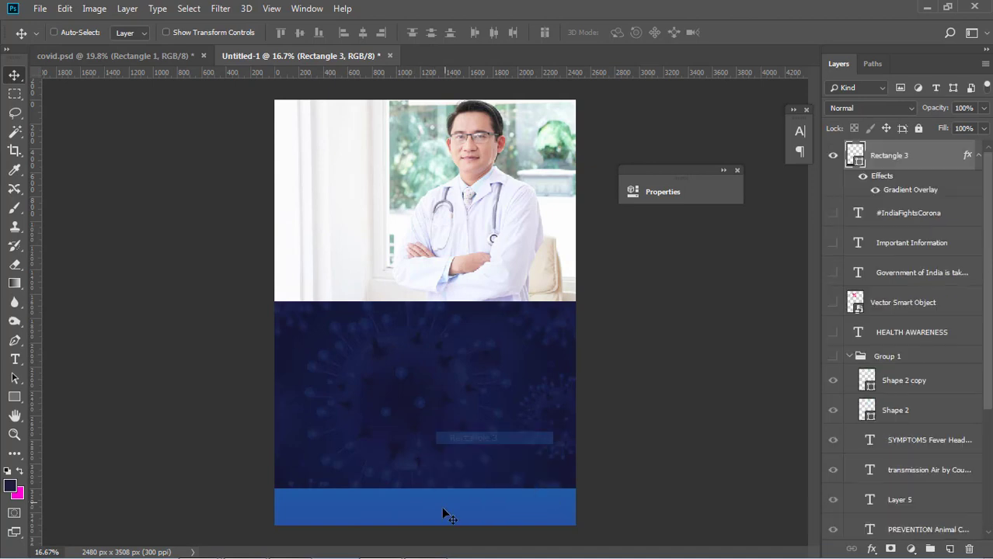
{"action": "right_click", "coordinate": [442, 508]}
{"action": "left_click", "coordinate": [413, 505]}
{"action": "left_click_drag", "start_coordinate": [413, 505], "coordinate": [422, 319]}
{"action": "key", "text": "ctrl+t"}
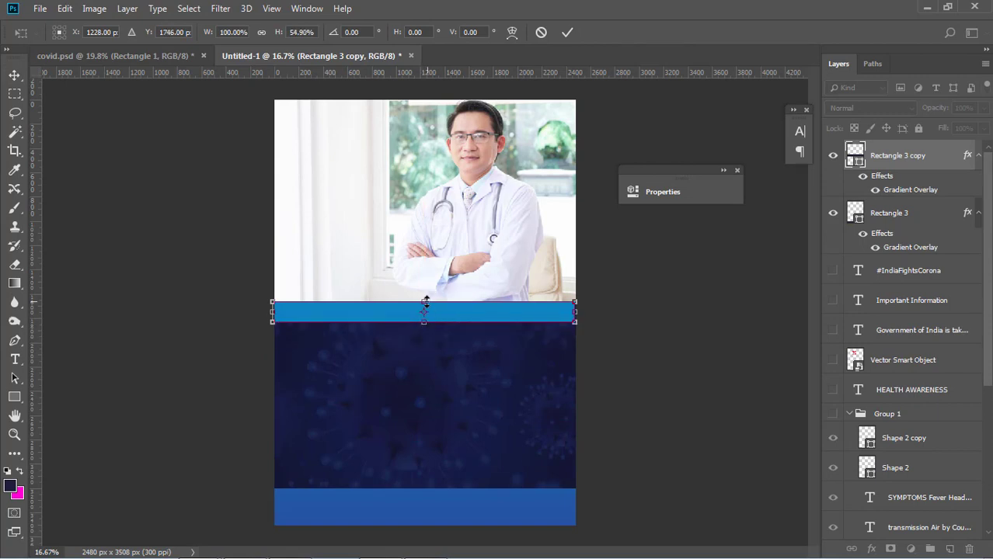
Raise the copied strip so it sits directly above the navy area, centred at X 1234 px and Y 1582 px
{"action": "key", "text": "Up"}
{"action": "key", "text": "Up"}
{"action": "key", "text": "Up"}
{"action": "key", "text": "Up"}
{"action": "key", "text": "Up"}
{"action": "key", "text": "Up"}
{"action": "key", "text": "Up"}
{"action": "key", "text": "Up"}
{"action": "key", "text": "Up"}
{"action": "key", "text": "Up"}
{"action": "key", "text": "Up"}
{"action": "key", "text": "Up"}
{"action": "key", "text": "Up"}
{"action": "key", "text": "Up"}
{"action": "key", "text": "Up"}
{"action": "key", "text": "Up"}
{"action": "key", "text": "Up"}
{"action": "key", "text": "Up"}
{"action": "key", "text": "Up"}
{"action": "key", "text": "Up"}
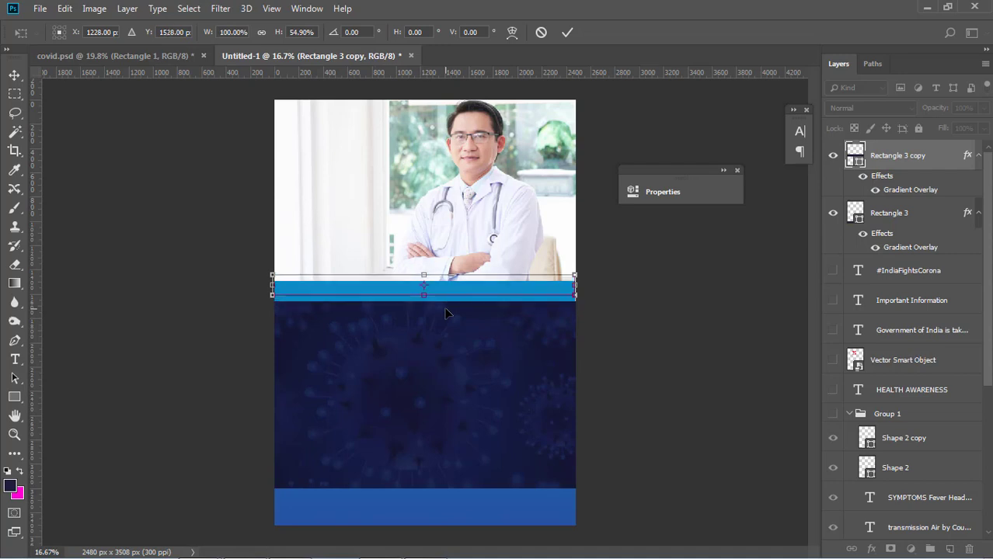
{"action": "key", "text": "Up"}
{"action": "key", "text": "Up"}
{"action": "key", "text": "Down"}
{"action": "key", "text": "Down"}
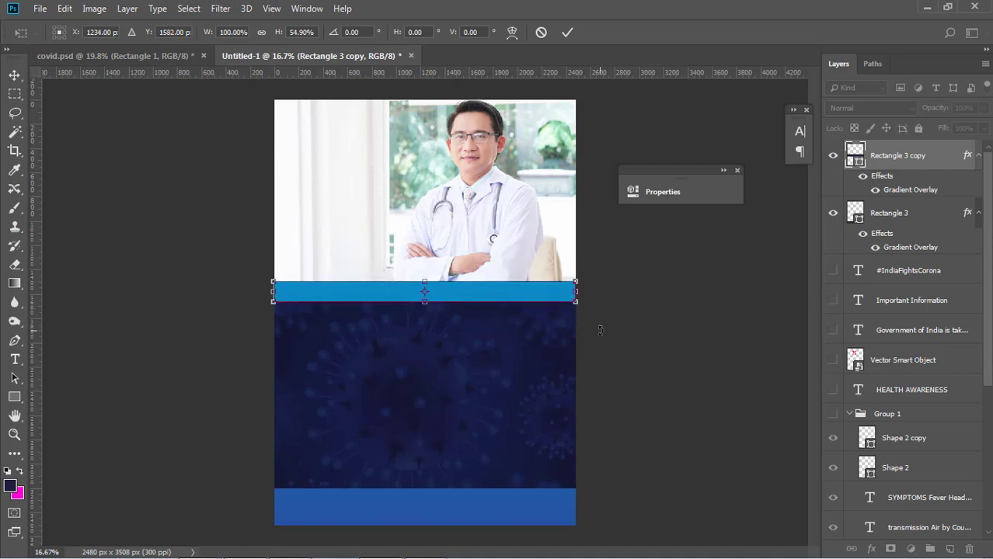
{"action": "key", "text": "Return"}
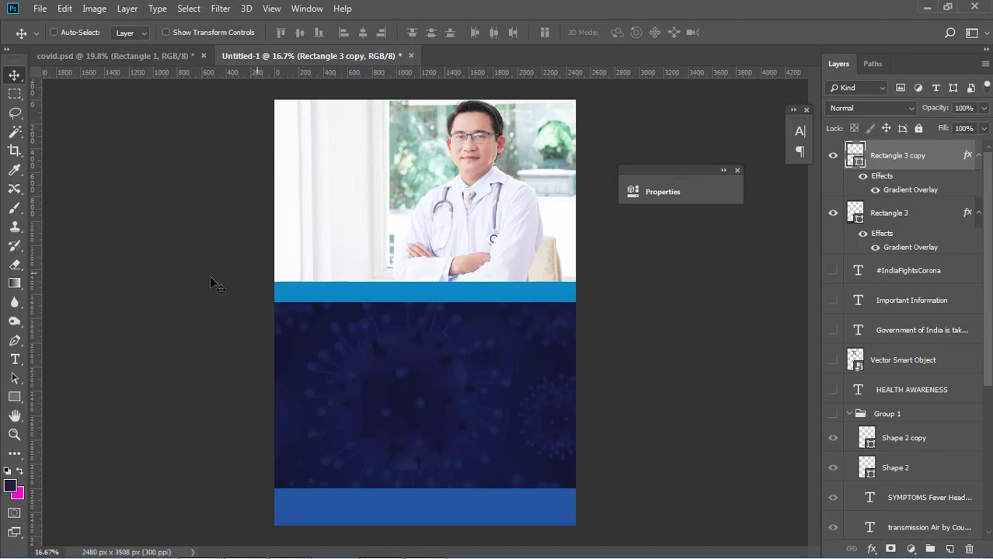
Try to draw a slanted four-point panel with the Pen tool over the left part of the doctor photo
{"action": "left_click", "coordinate": [15, 340]}
{"action": "left_click", "coordinate": [258, 95]}
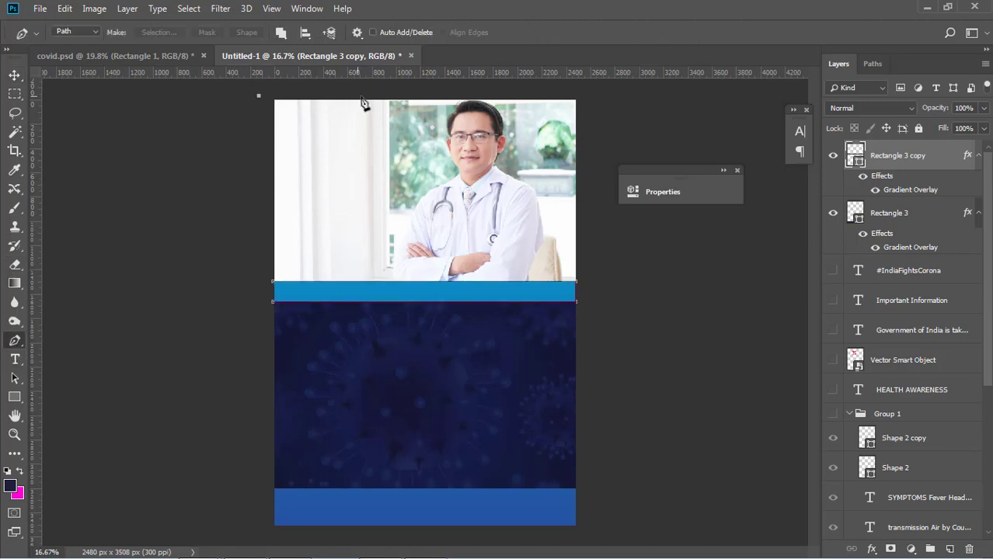
{"action": "left_click", "coordinate": [404, 94]}
{"action": "left_click", "coordinate": [378, 303]}
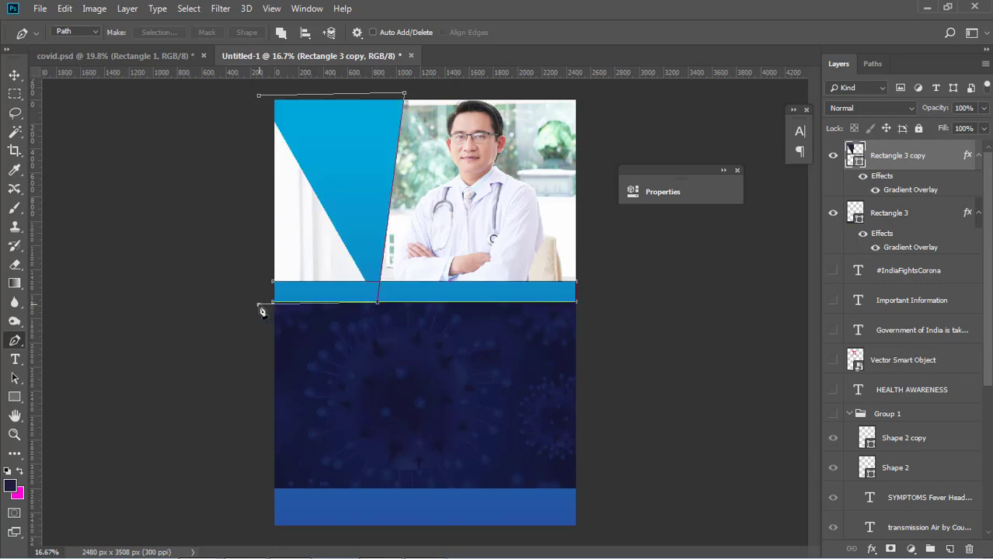
{"action": "left_click", "coordinate": [260, 303]}
{"action": "left_click", "coordinate": [258, 95]}
{"action": "left_click", "coordinate": [14, 75]}
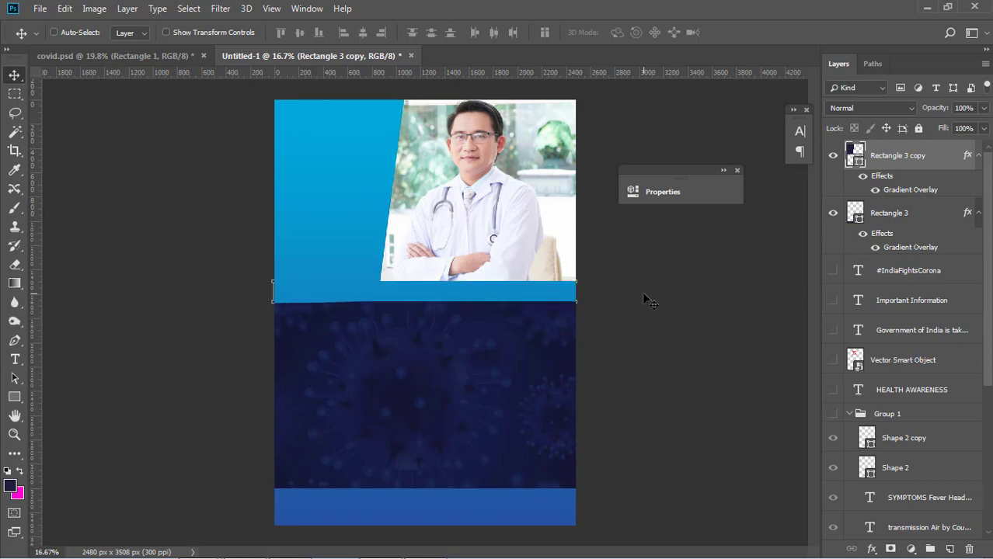
Nudge the light blue slanted panel vertically, and undo back to the plain copied strip
{"action": "key", "text": "shift+Up"}
{"action": "key", "text": "shift+Up"}
{"action": "key", "text": "shift+Down"}
{"action": "key", "text": "shift+Down"}
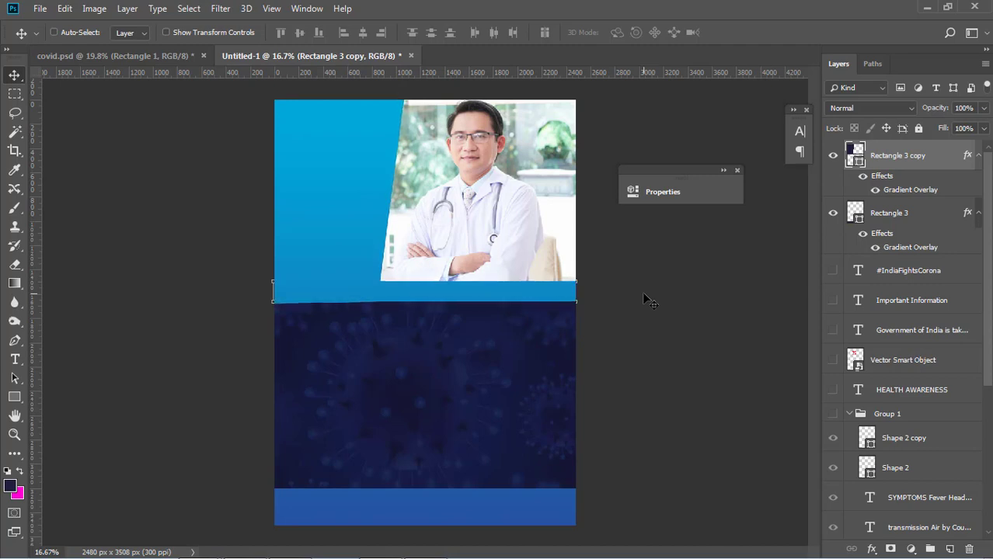
{"action": "right_click", "coordinate": [339, 223]}
{"action": "left_click", "coordinate": [666, 308]}
{"action": "right_click", "coordinate": [334, 202]}
{"action": "left_click", "coordinate": [525, 230]}
{"action": "key", "text": "ctrl+alt+z"}
{"action": "key", "text": "ctrl+alt+z"}
{"action": "key", "text": "ctrl+alt+z"}
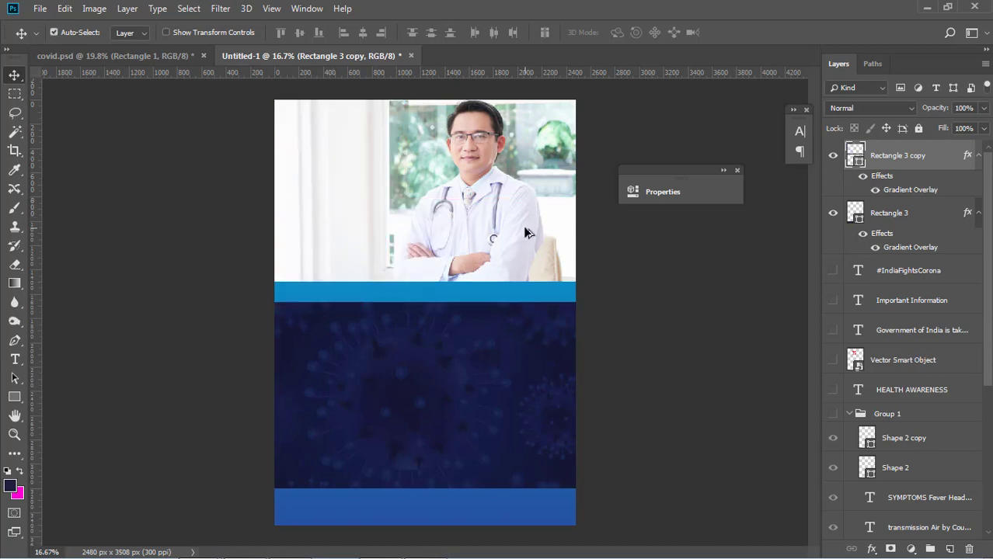
Switch the Pen tool to Shape mode
{"action": "key", "text": "p"}
{"action": "left_click", "coordinate": [75, 32]}
{"action": "left_click", "coordinate": [70, 40]}
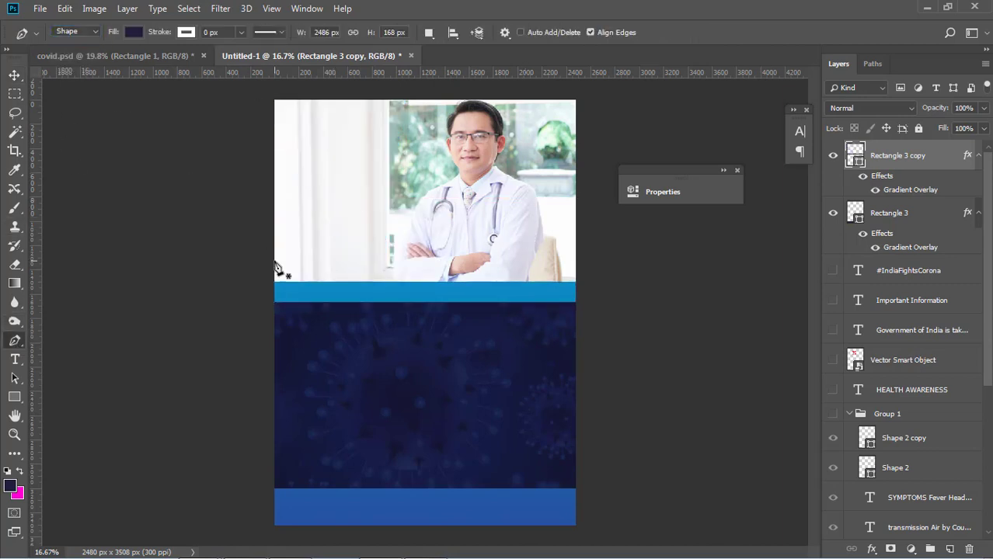
Try a navy slanted panel about 1431 × 1601 px over the left part of the doctor photo
{"action": "left_click", "coordinate": [274, 100]}
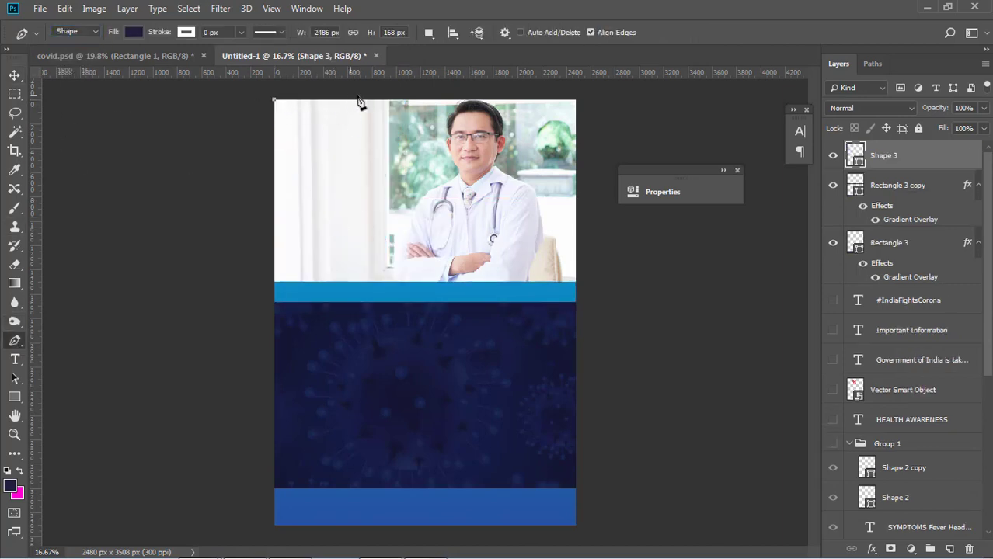
{"action": "left_click", "coordinate": [410, 100]}
{"action": "left_click", "coordinate": [370, 283]}
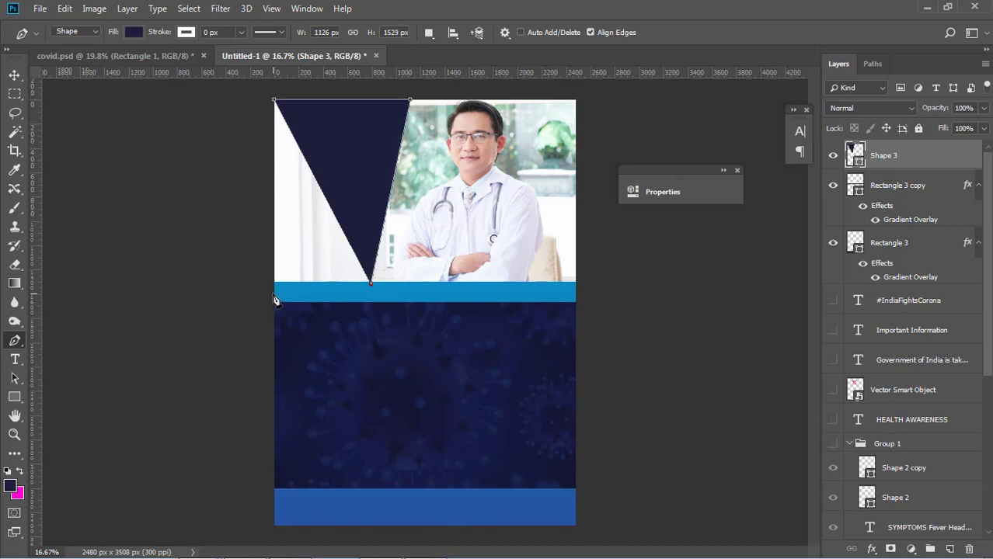
{"action": "left_click_drag", "start_coordinate": [274, 294], "coordinate": [237, 270]}
{"action": "left_click", "coordinate": [274, 100]}
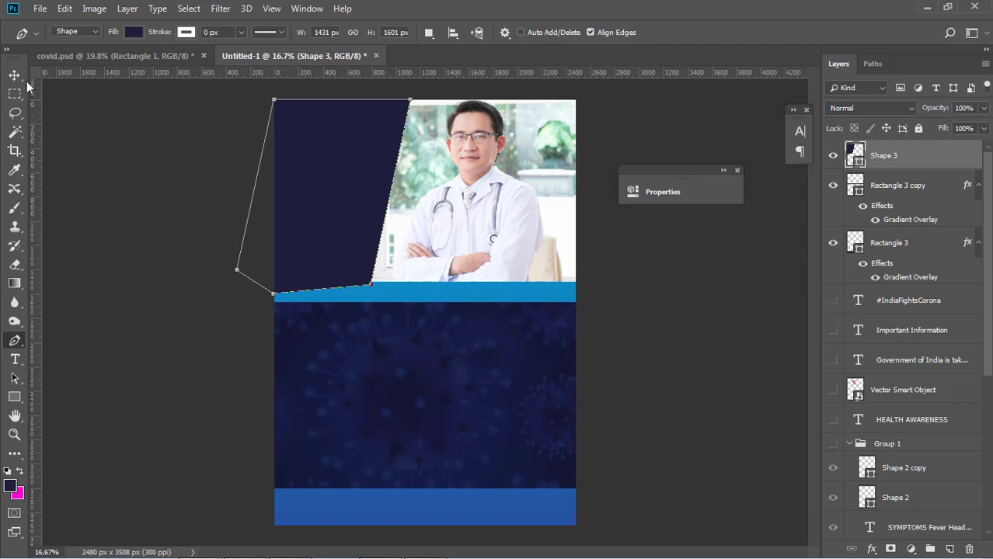
{"action": "left_click", "coordinate": [14, 75]}
{"action": "key", "text": "Return"}
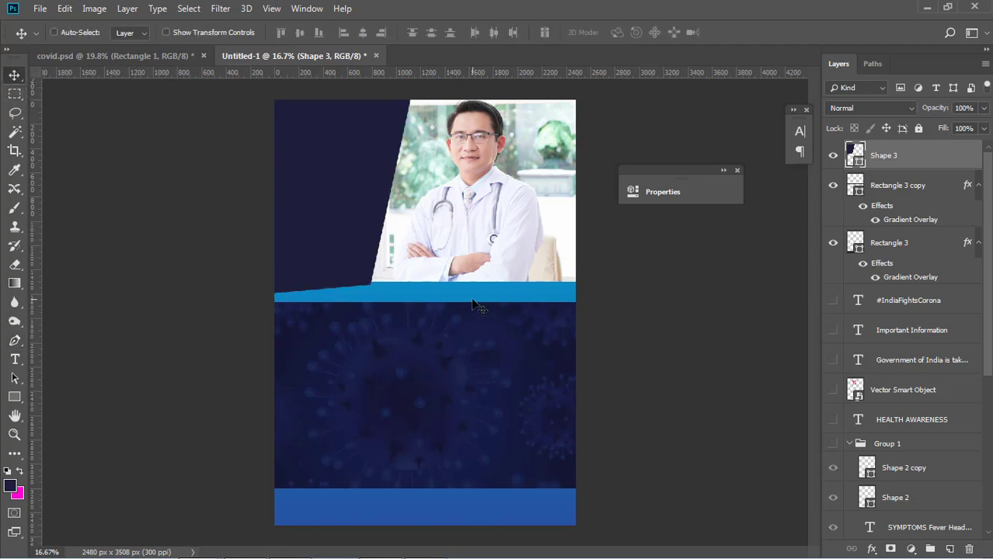
Try stacking the navy panel below and above the light blue strip, and undo back past the panel's last points
{"action": "left_click_drag", "start_coordinate": [884, 155], "coordinate": [894, 209]}
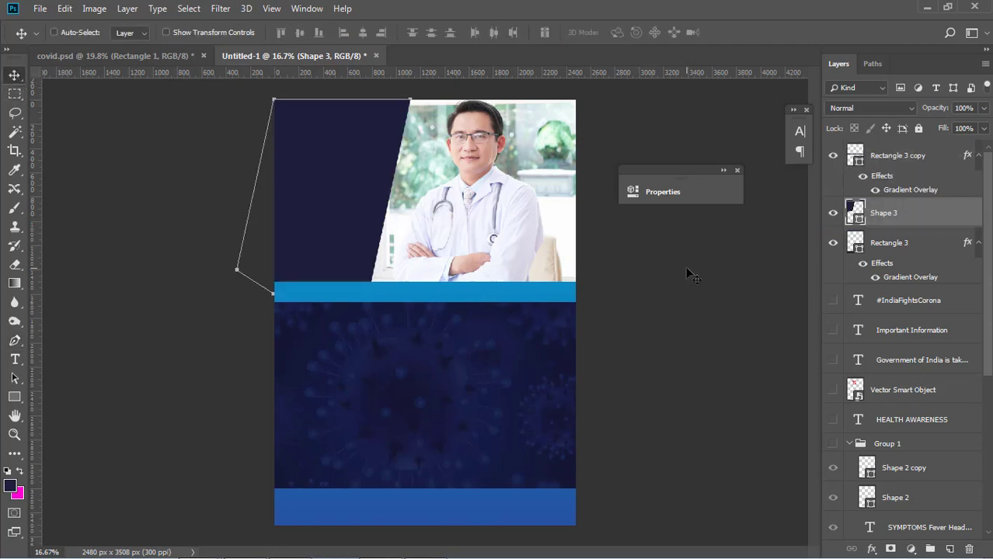
{"action": "key", "text": "ctrl+bracketright"}
{"action": "key", "text": "ctrl+bracketleft"}
{"action": "key", "text": "ctrl+bracketright"}
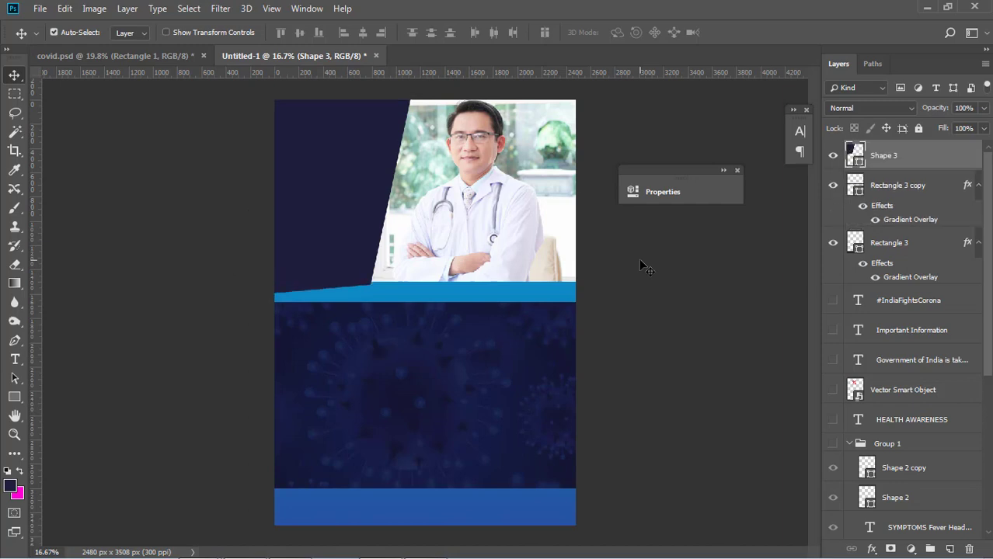
{"action": "key", "text": "ctrl+alt+z"}
{"action": "key", "text": "ctrl+alt+z"}
{"action": "key", "text": "ctrl+alt+z"}
Draw a navy slanted panel about 1641 × 1751 px with the Pen tool, covering the left part of the doctor photo and strip
{"action": "left_click", "coordinate": [15, 341]}
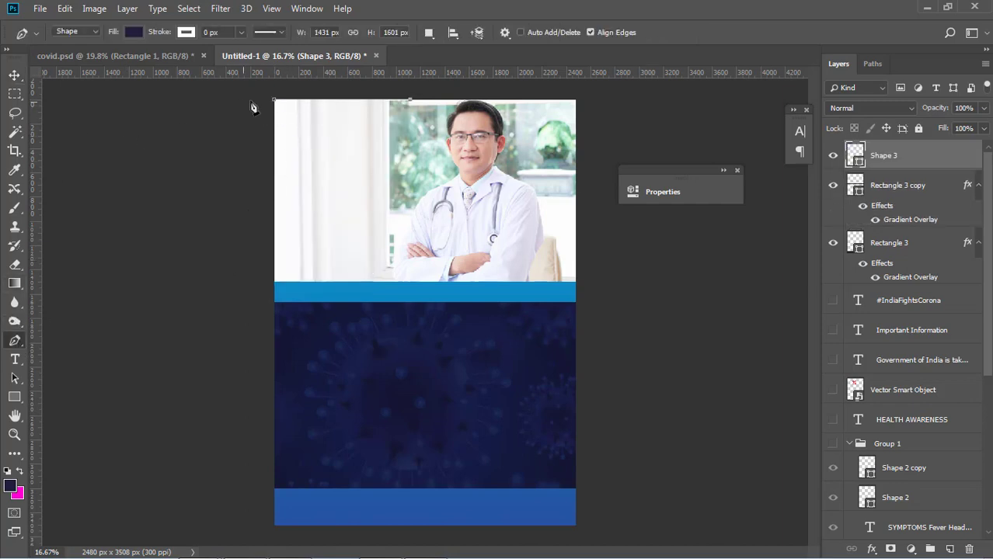
{"action": "left_click", "coordinate": [275, 100]}
{"action": "left_click", "coordinate": [407, 101]}
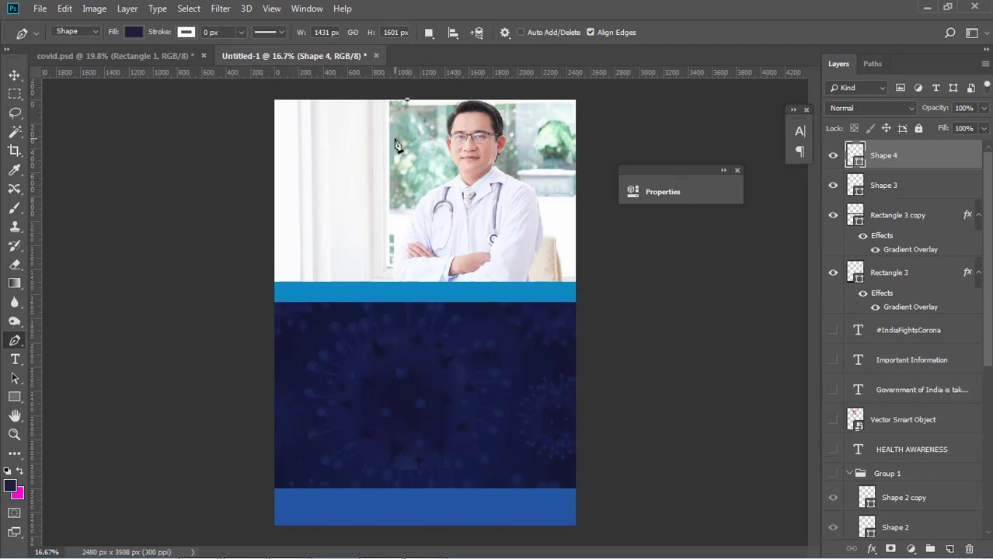
{"action": "left_click", "coordinate": [377, 302]}
{"action": "left_click", "coordinate": [272, 302]}
{"action": "left_click", "coordinate": [214, 247]}
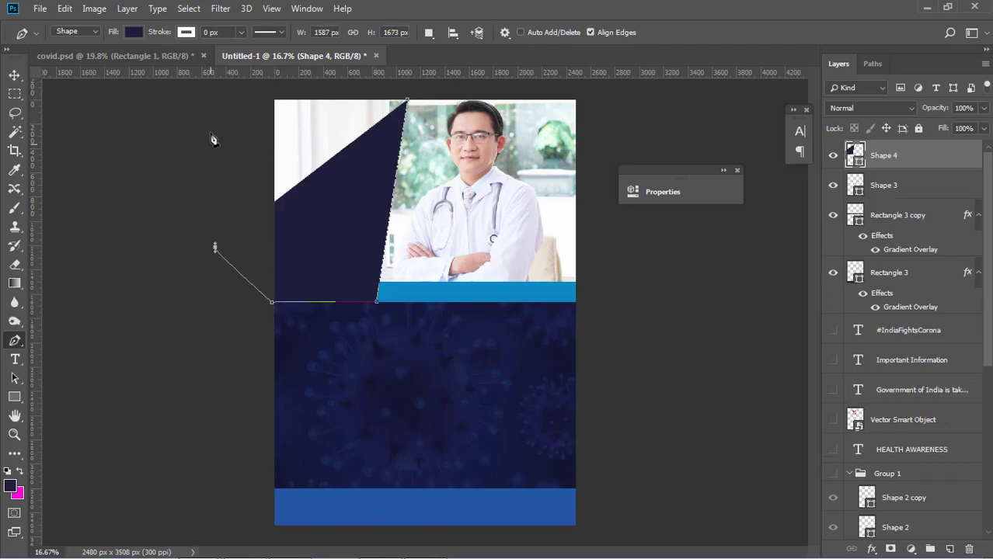
{"action": "left_click", "coordinate": [211, 122]}
{"action": "left_click", "coordinate": [208, 88]}
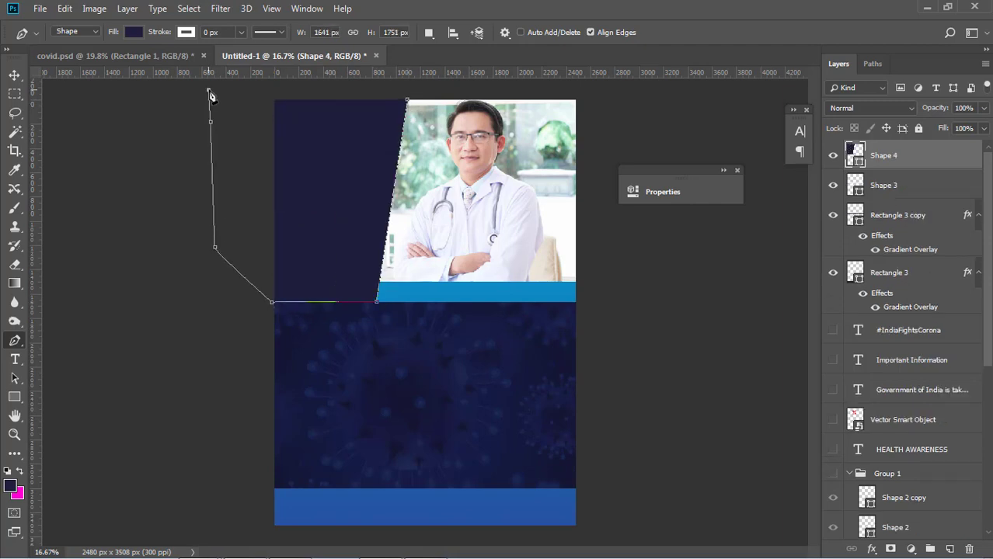
{"action": "left_click", "coordinate": [407, 93]}
{"action": "key", "text": "v"}
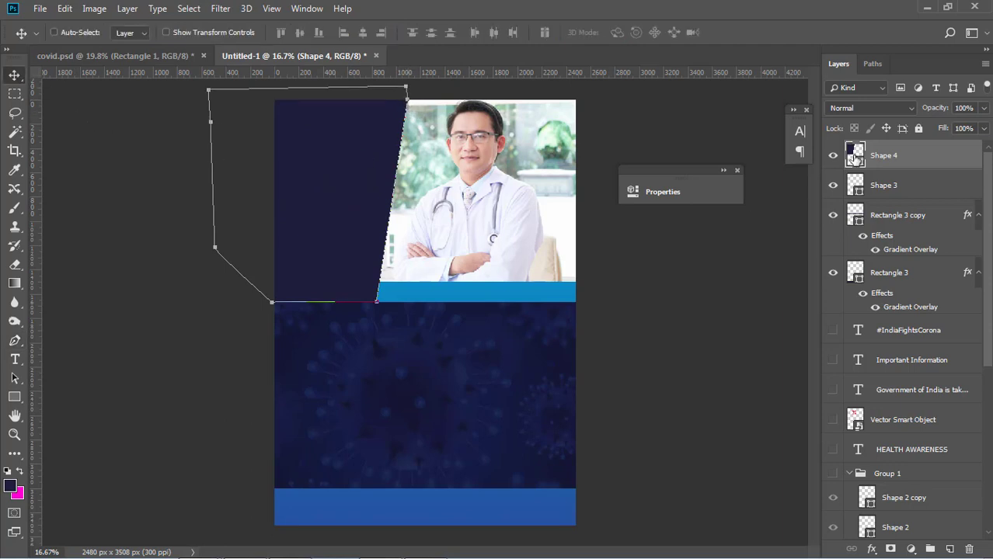
Recolor the slanted panel with the light blue sampled from the divider strip
{"action": "double_click", "coordinate": [855, 156]}
{"action": "left_click", "coordinate": [533, 288]}
{"action": "left_click", "coordinate": [875, 243]}
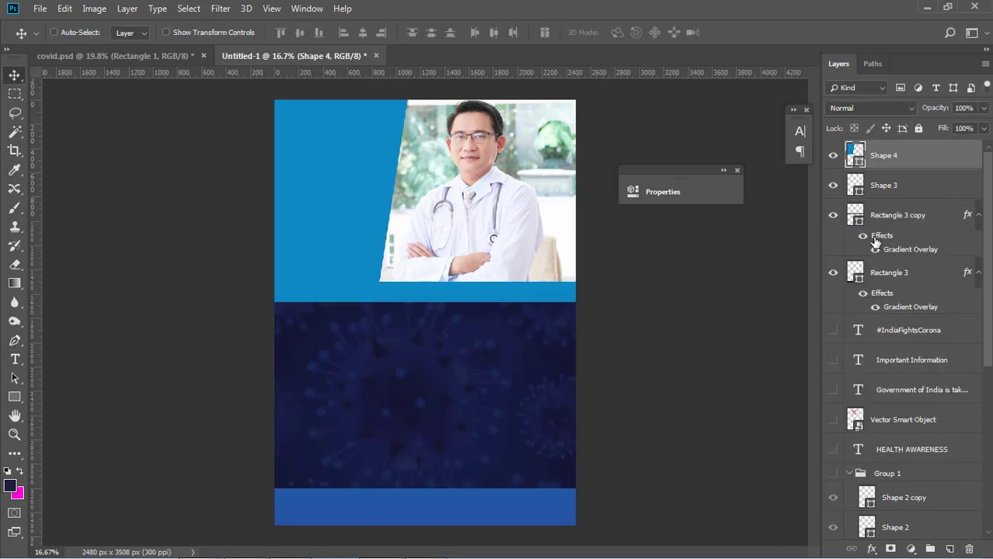
Widen the light blue slanted panel slightly toward the doctor and set its opacity to 43%
{"action": "right_click", "coordinate": [370, 190]}
{"action": "left_click", "coordinate": [394, 202]}
{"action": "key", "text": "ctrl+t"}
{"action": "left_click_drag", "start_coordinate": [395, 201], "coordinate": [403, 201]}
{"action": "key", "text": "Return"}
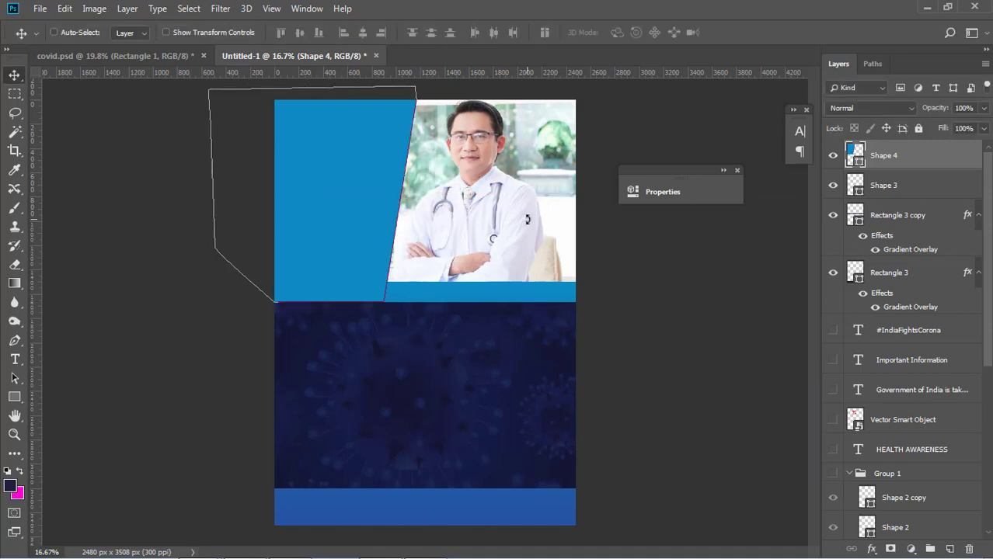
{"action": "left_click", "coordinate": [983, 108]}
{"action": "left_click_drag", "start_coordinate": [953, 128], "coordinate": [944, 128]}
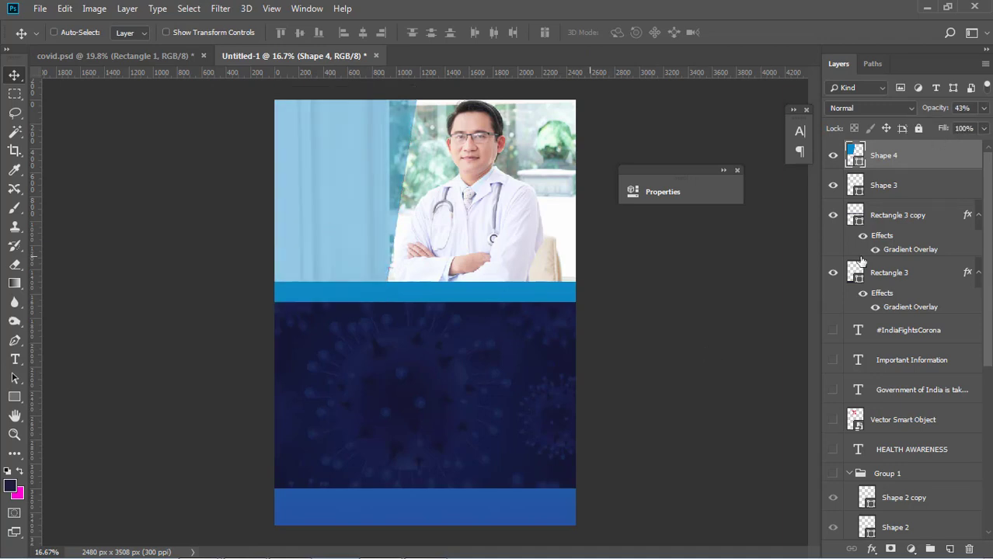
Show the COVID-19 Coronavirus Disease heading, bring its layer to the top of the stack, and place it over the slanted panel
{"action": "scroll", "coordinate": [914, 381], "scroll_direction": "down", "scroll_amount": 8}
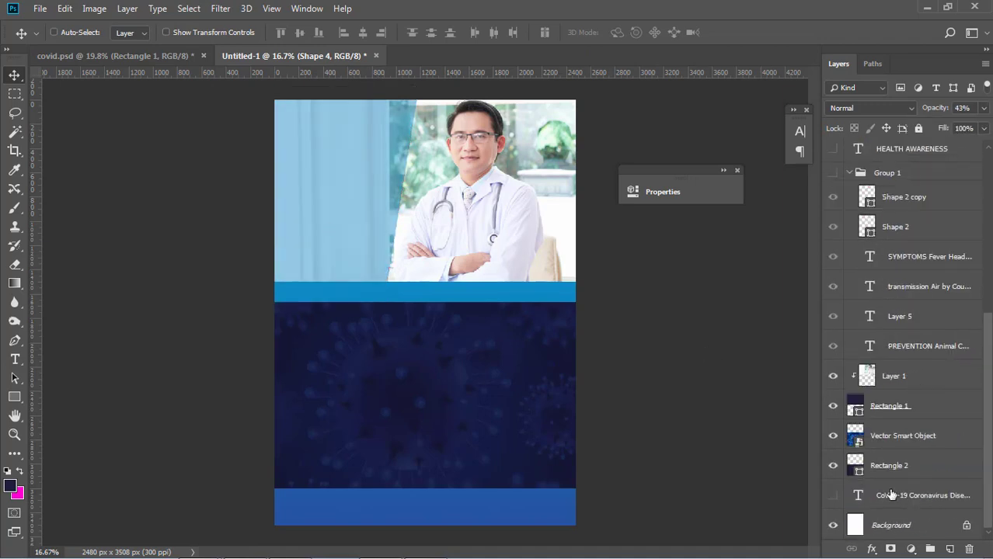
{"action": "left_click_drag", "start_coordinate": [847, 497], "coordinate": [872, 150]}
{"action": "left_click_drag", "start_coordinate": [413, 208], "coordinate": [348, 192]}
Stretch the translucent slanted panel a little wider on its slanted side so it extends past the heading
{"action": "right_click", "coordinate": [374, 256]}
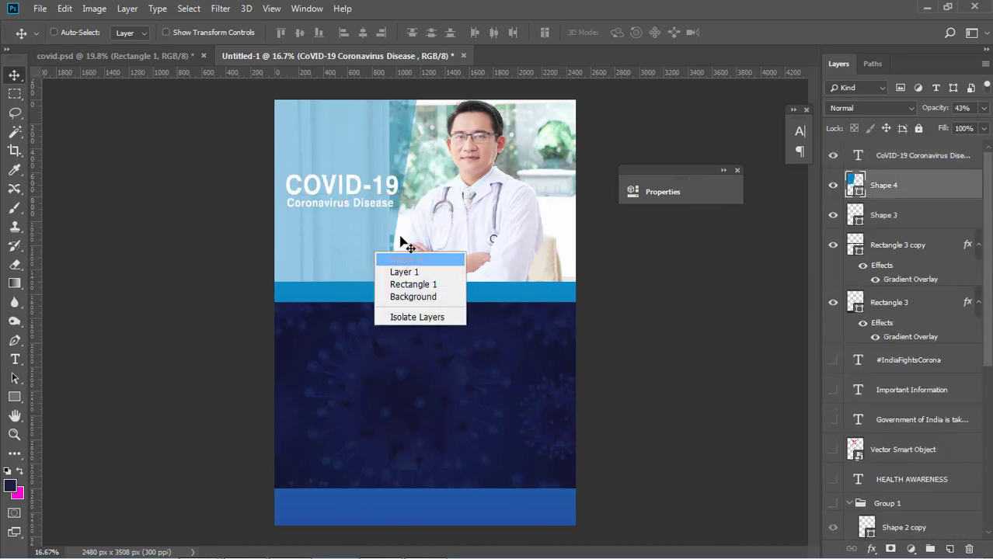
{"action": "left_click", "coordinate": [396, 269]}
{"action": "key", "text": "ctrl+t"}
{"action": "left_click_drag", "start_coordinate": [422, 193], "coordinate": [433, 192]}
{"action": "key", "text": "Return"}
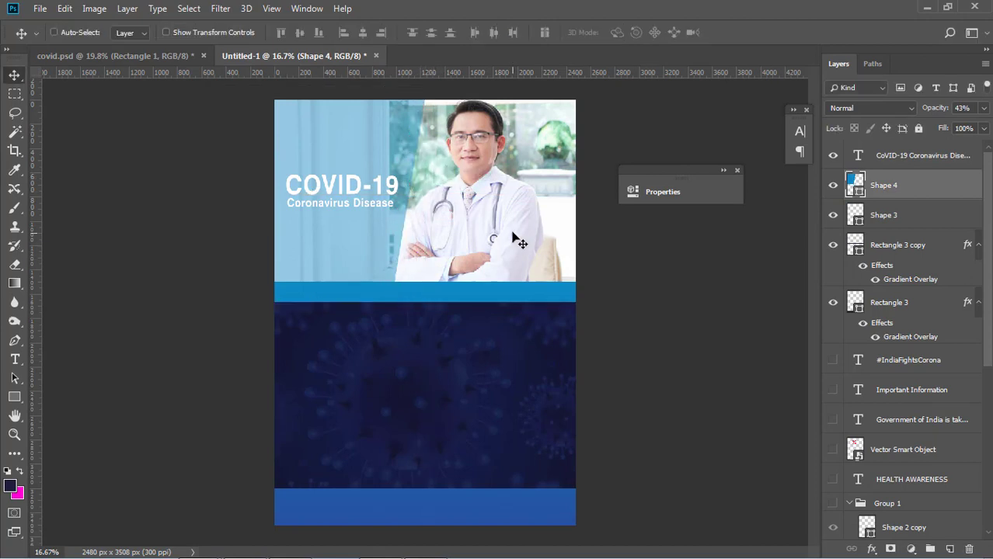
Nudge the doctor photo to the right, away from the heading
{"action": "right_click", "coordinate": [514, 237]}
{"action": "left_click", "coordinate": [528, 244]}
{"action": "key", "text": "shift+Right"}
{"action": "key", "text": "shift+Right"}
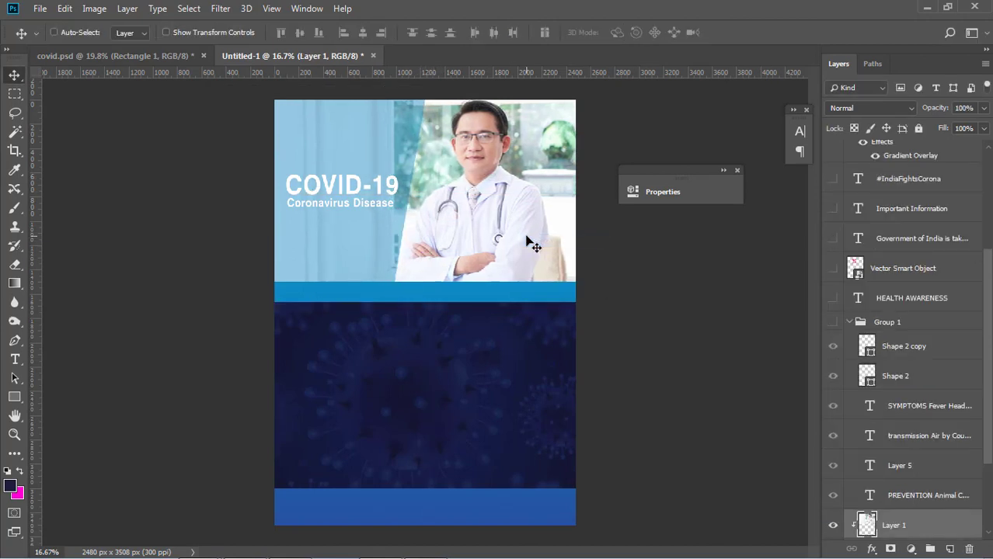
Scale the slanted panel's width to about 104.71% and lower its opacity to 40%
{"action": "right_click", "coordinate": [398, 227]}
{"action": "left_click", "coordinate": [412, 230]}
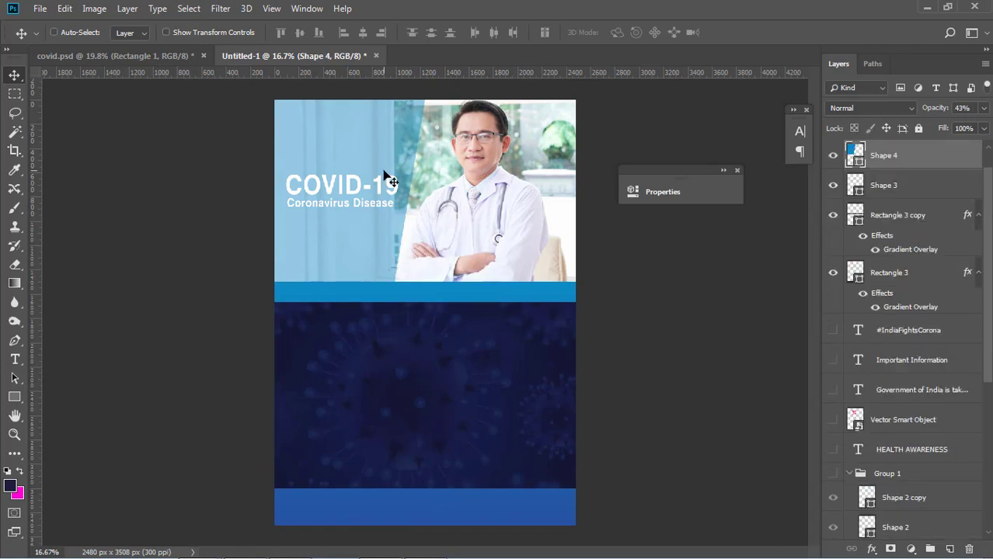
{"action": "key", "text": "ctrl+t"}
{"action": "left_click_drag", "start_coordinate": [423, 188], "coordinate": [437, 189]}
{"action": "key", "text": "Return"}
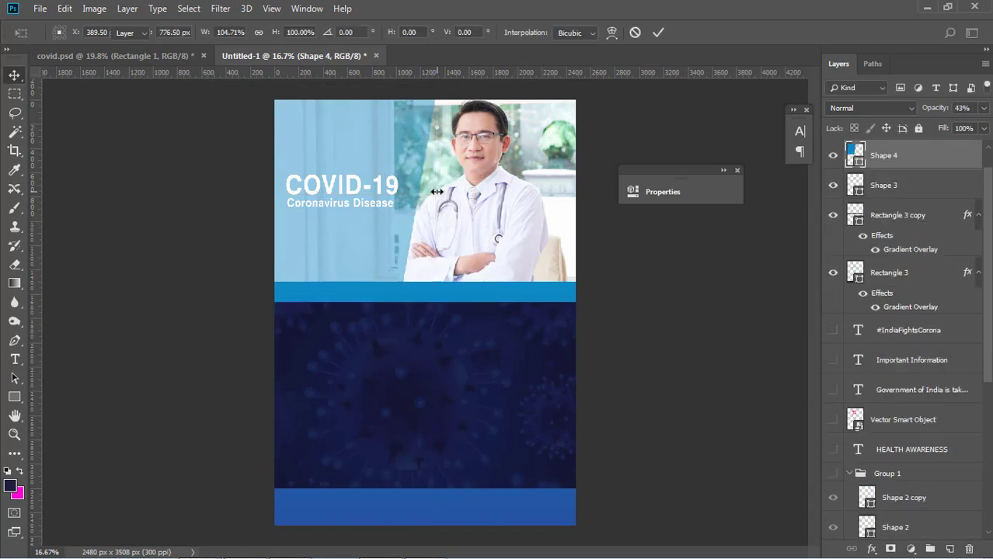
{"action": "right_click", "coordinate": [406, 143]}
{"action": "left_click", "coordinate": [419, 148]}
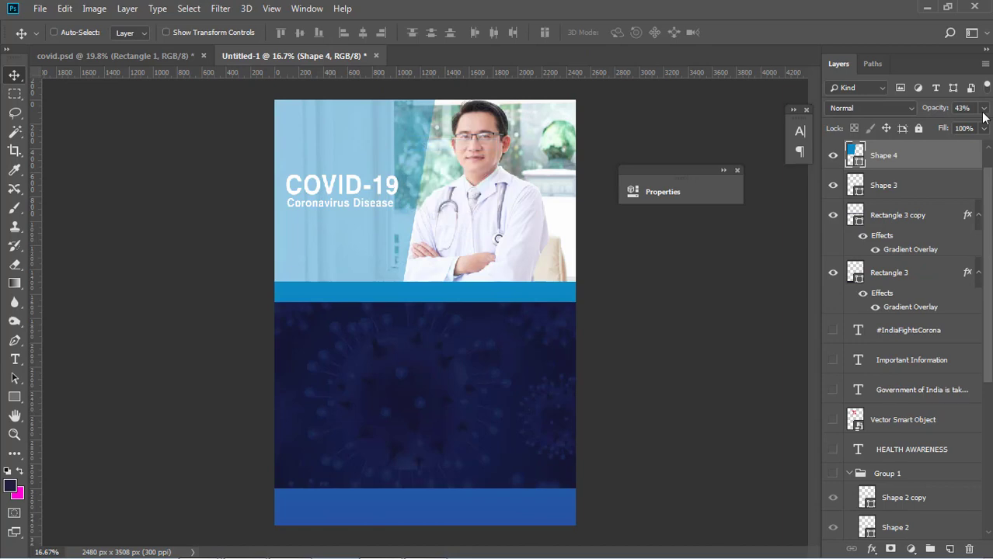
{"action": "left_click", "coordinate": [984, 108]}
{"action": "left_click_drag", "start_coordinate": [943, 126], "coordinate": [941, 126]}
Show the HEALTH AWARENESS text and move it onto the dark virus background just below the light blue strip
{"action": "left_click", "coordinate": [834, 450]}
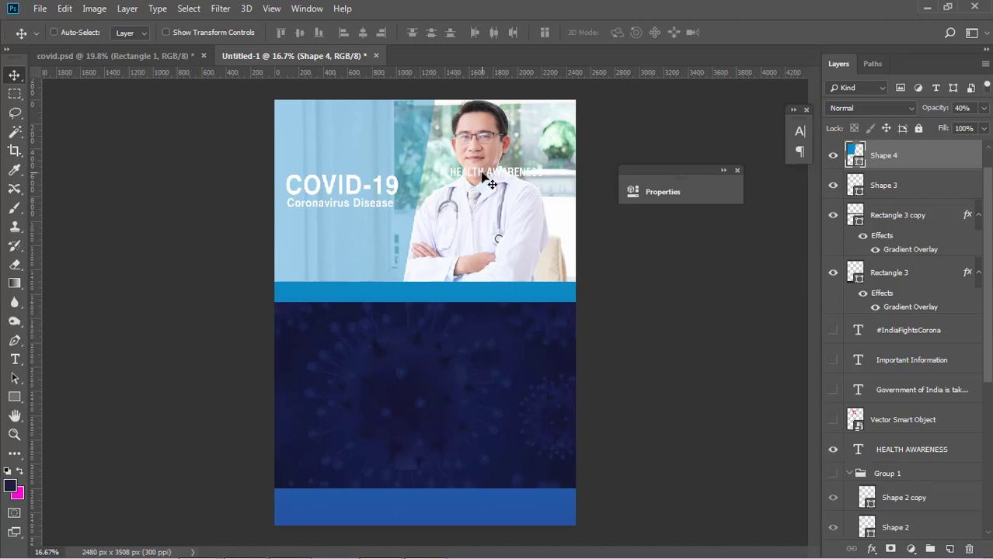
{"action": "left_click_drag", "start_coordinate": [482, 177], "coordinate": [479, 243]}
{"action": "key", "text": "ctrl+z"}
{"action": "left_click", "coordinate": [497, 173], "text": "ctrl"}
{"action": "mouse_move", "coordinate": [497, 185]}
{"action": "left_mouse_down"}
{"action": "mouse_move", "coordinate": [416, 322]}
{"action": "mouse_move", "coordinate": [422, 328]}
{"action": "left_mouse_up"}
Draw a rounded rectangle about 948 × 216 px with 20 px corners over HEALTH AWARENESS and fill it light blue
{"action": "left_click", "coordinate": [14, 397]}
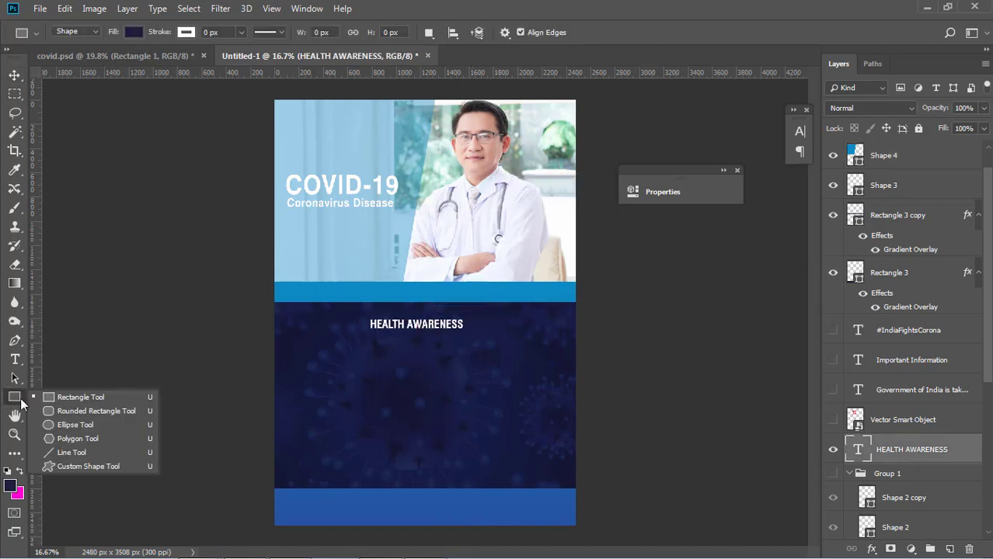
{"action": "left_click", "coordinate": [75, 415]}
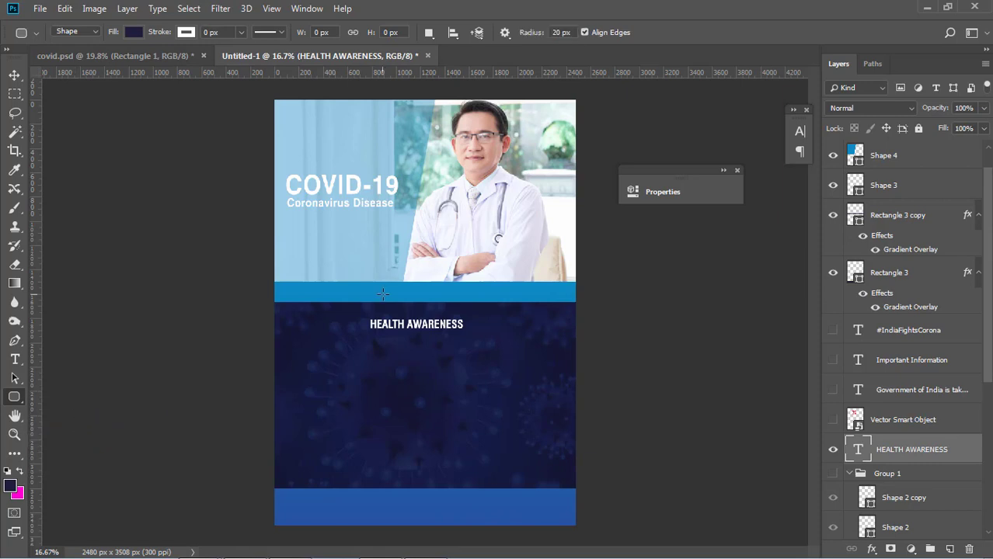
{"action": "mouse_move", "coordinate": [357, 312]}
{"action": "left_mouse_down"}
{"action": "mouse_move", "coordinate": [382, 332]}
{"action": "mouse_move", "coordinate": [472, 336]}
{"action": "left_mouse_up"}
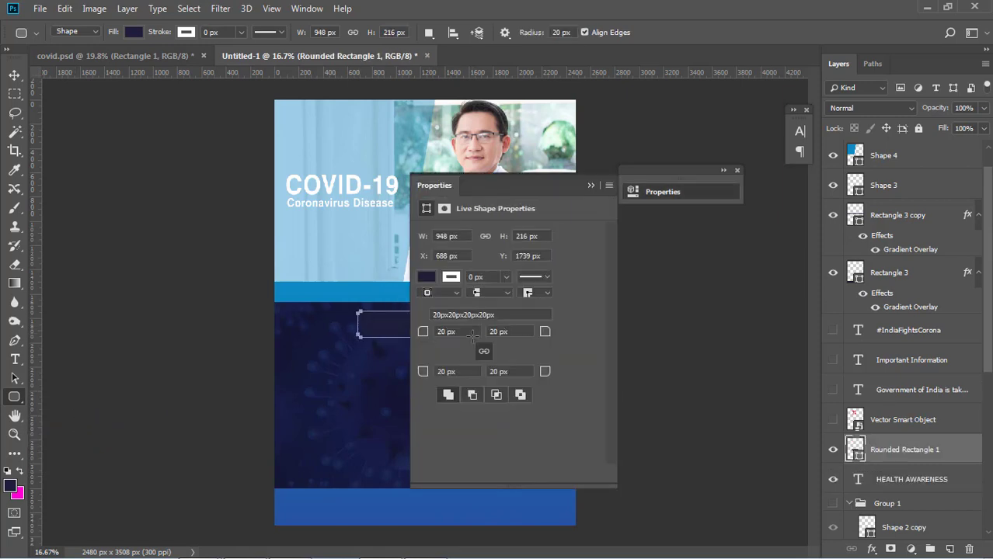
{"action": "left_click", "coordinate": [427, 278]}
{"action": "left_click", "coordinate": [469, 352]}
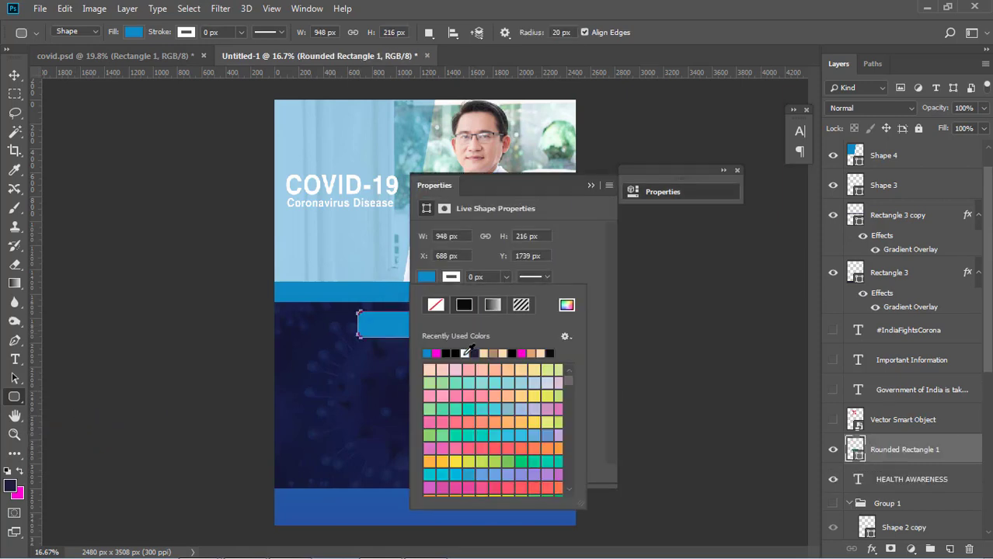
{"action": "left_click", "coordinate": [592, 185]}
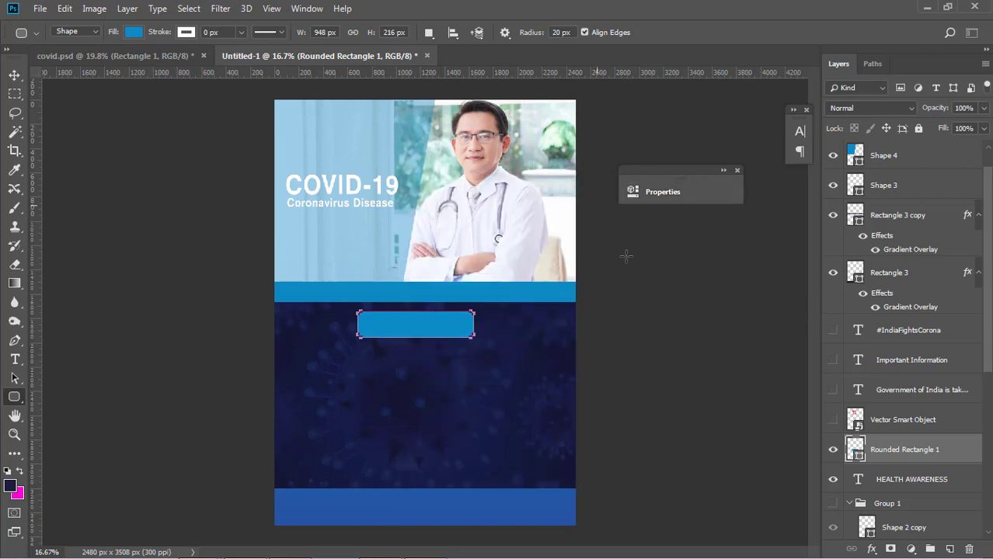
Stack the blue rounded rectangle beneath the HEALTH AWARENESS text and reduce its height slightly from the lower edge
{"action": "left_click_drag", "start_coordinate": [919, 451], "coordinate": [917, 482]}
{"action": "key", "text": "v"}
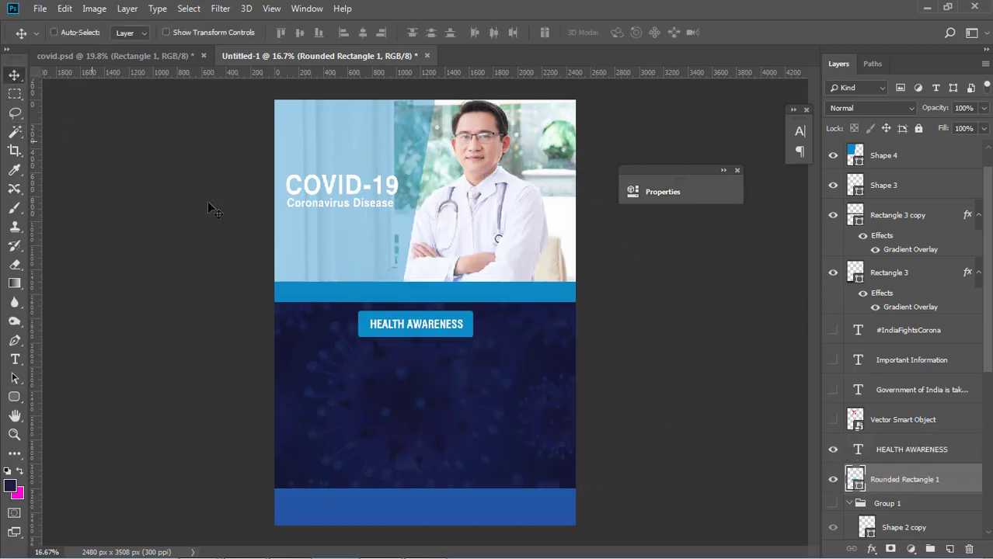
{"action": "right_click", "coordinate": [454, 333]}
{"action": "left_click", "coordinate": [512, 340]}
{"action": "key", "text": "ctrl+t"}
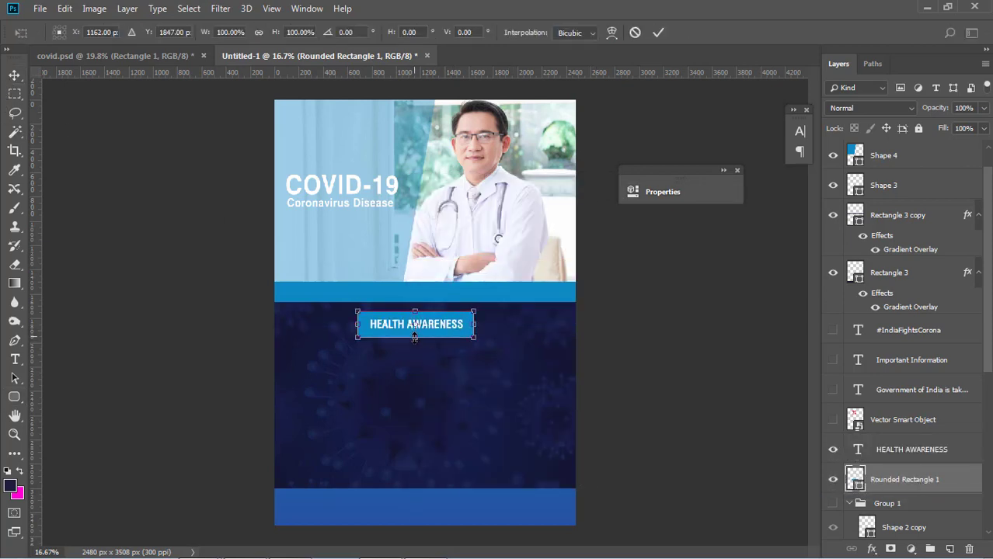
{"action": "left_click_drag", "start_coordinate": [415, 338], "coordinate": [417, 340]}
{"action": "key", "text": "Return"}
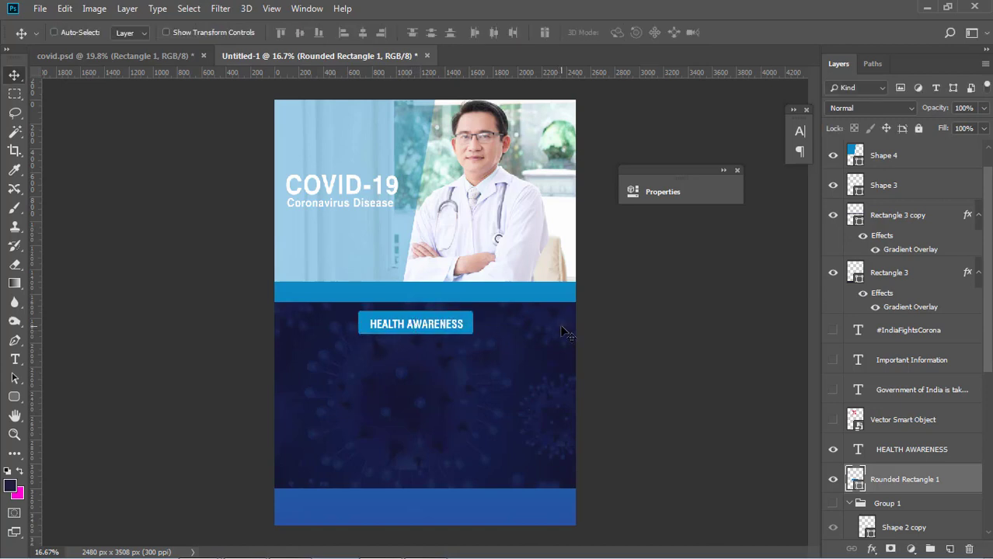
Center the HEALTH AWARENESS text and its blue rounded rectangle on each other vertically and horizontally
{"action": "left_click", "coordinate": [903, 451], "text": "shift"}
{"action": "left_click", "coordinate": [300, 33]}
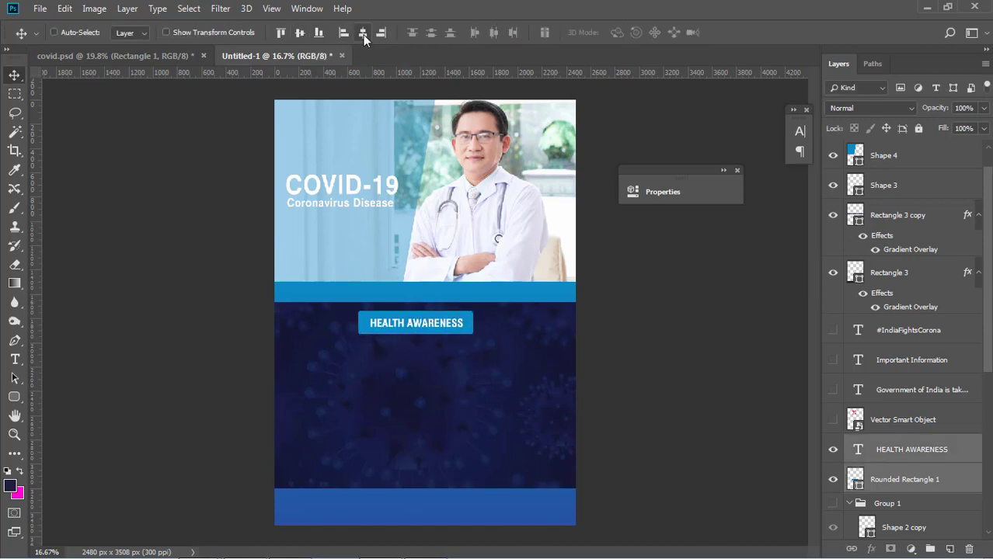
{"action": "left_click", "coordinate": [362, 33]}
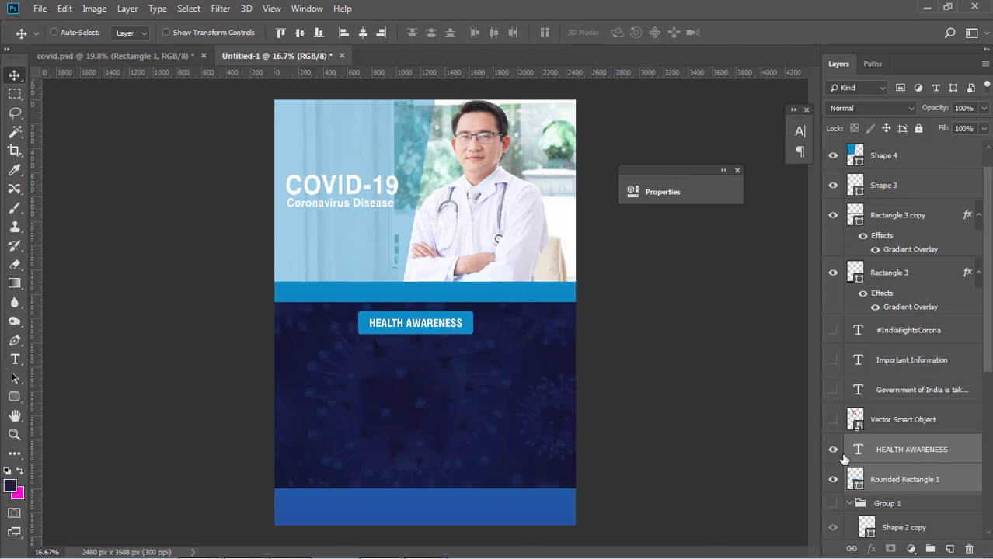
Show Group 1 with the symptoms, prevention and transmission columns, and move it up beneath the HEALTH AWARENESS badge
{"action": "left_click", "coordinate": [832, 504]}
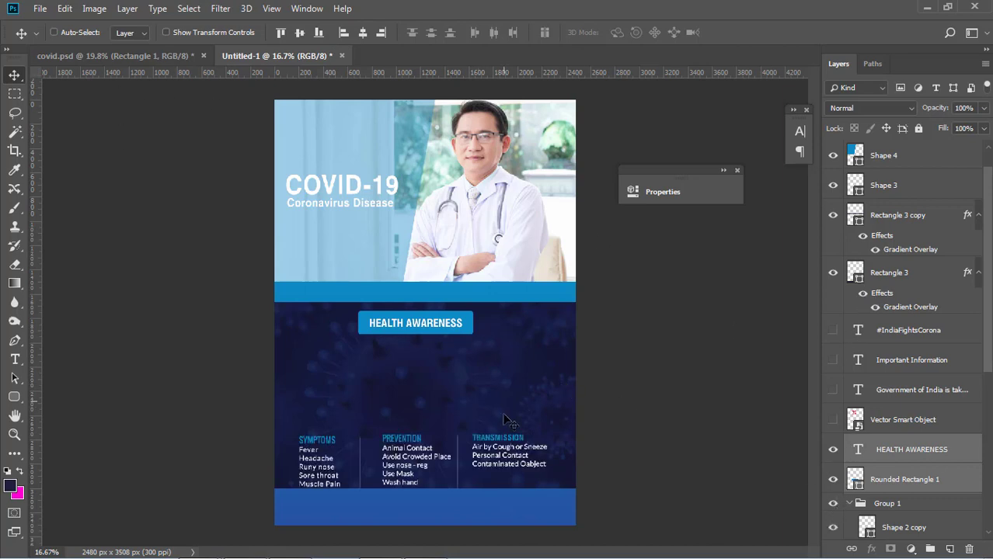
{"action": "right_click", "coordinate": [506, 443]}
{"action": "left_click", "coordinate": [521, 445]}
{"action": "left_click_drag", "start_coordinate": [491, 442], "coordinate": [494, 354]}
Draw a rounded rectangle about 2254 × 655 px with 20 px corners around the three information columns
{"action": "right_click", "coordinate": [15, 402]}
{"action": "left_click", "coordinate": [74, 407]}
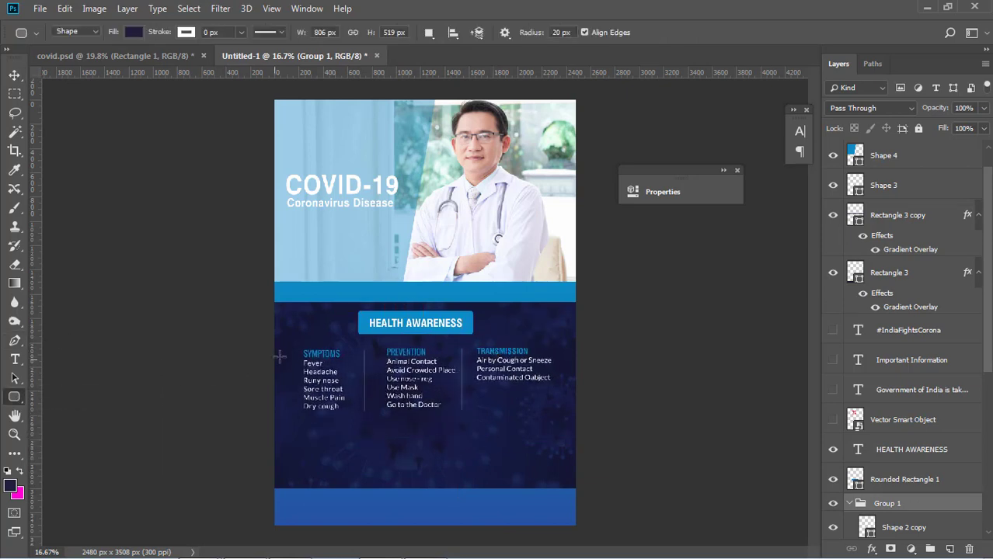
{"action": "left_click_drag", "start_coordinate": [285, 337], "coordinate": [560, 416]}
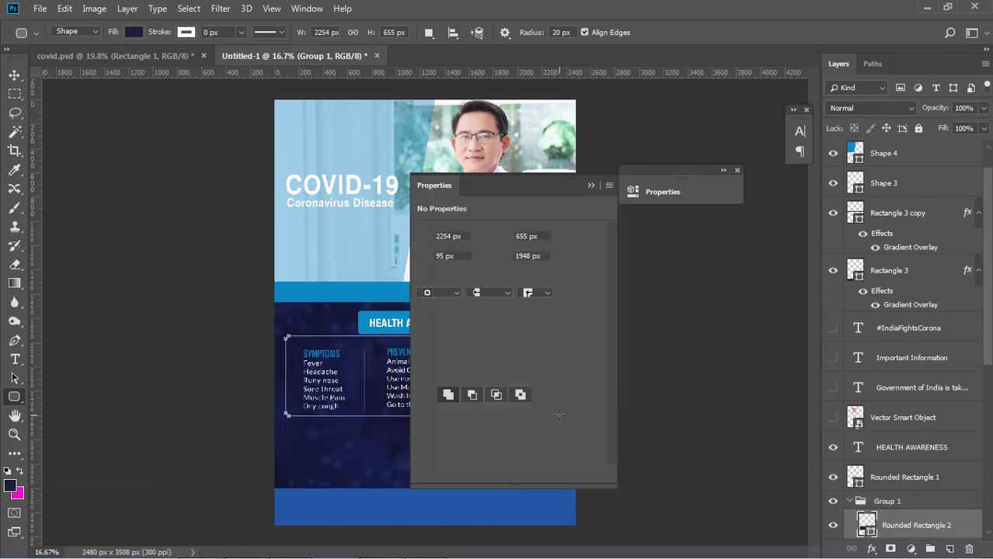
Give the rounded rectangle around the columns no fill and a 5 px light blue stroke
{"action": "left_click", "coordinate": [451, 278]}
{"action": "left_click", "coordinate": [427, 354]}
{"action": "left_click", "coordinate": [429, 278]}
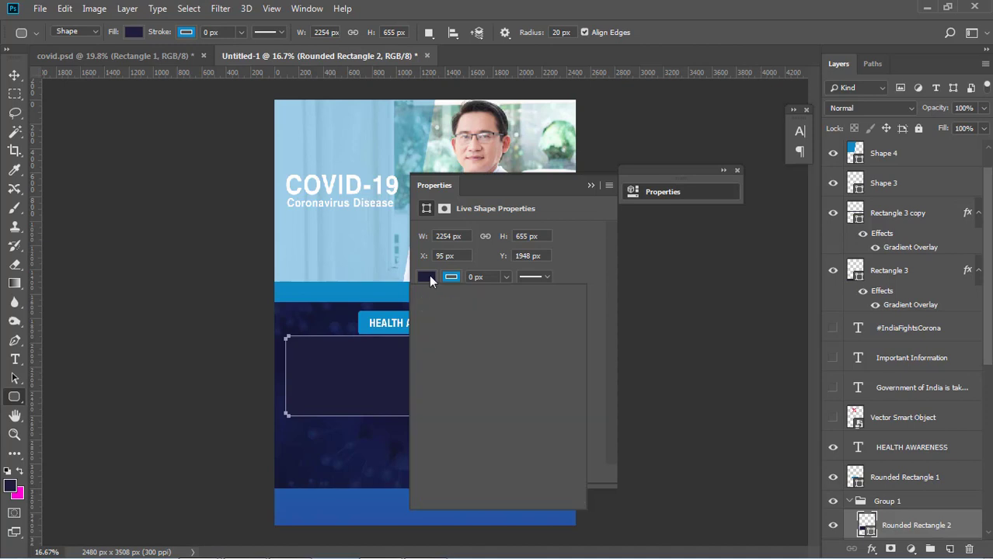
{"action": "left_click", "coordinate": [436, 305]}
{"action": "left_click", "coordinate": [475, 277]}
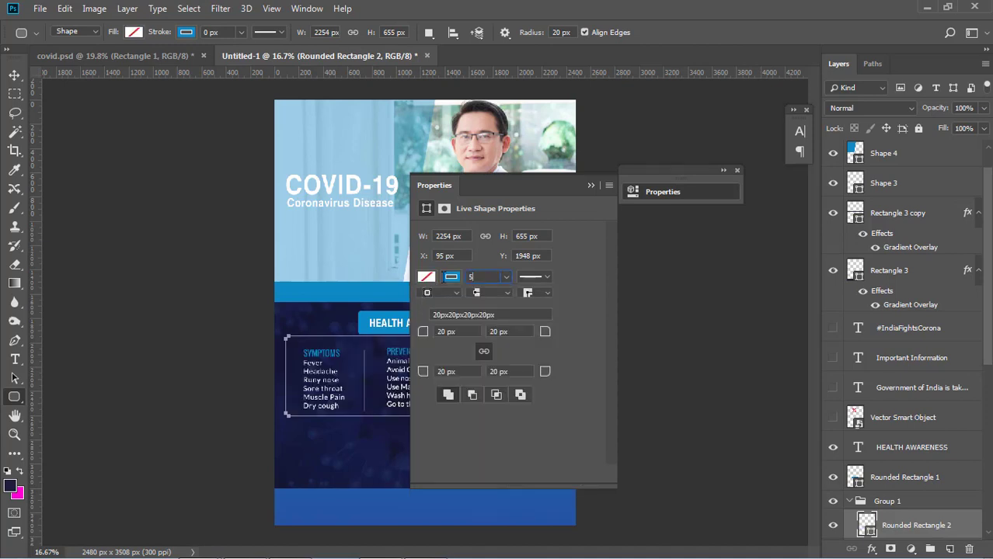
{"action": "type", "text": "5"}
{"action": "key", "text": "Return"}
{"action": "left_click", "coordinate": [591, 186]}
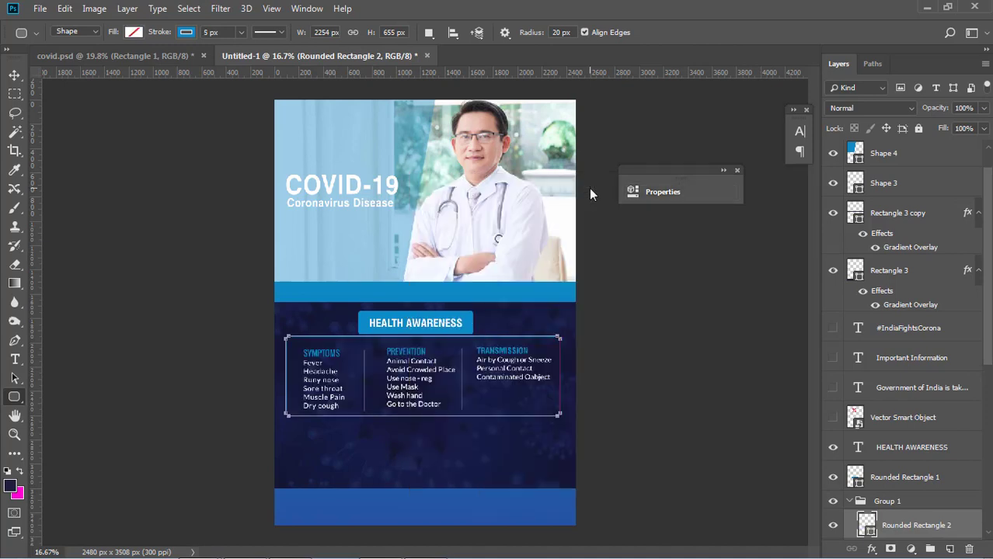
Resize the rounded frame around the columns to 99.65% width and 95.88% height by pulling in its upper and left edges
{"action": "left_click", "coordinate": [11, 79]}
{"action": "key", "text": "ctrl+plus"}
{"action": "key", "text": "ctrl+plus"}
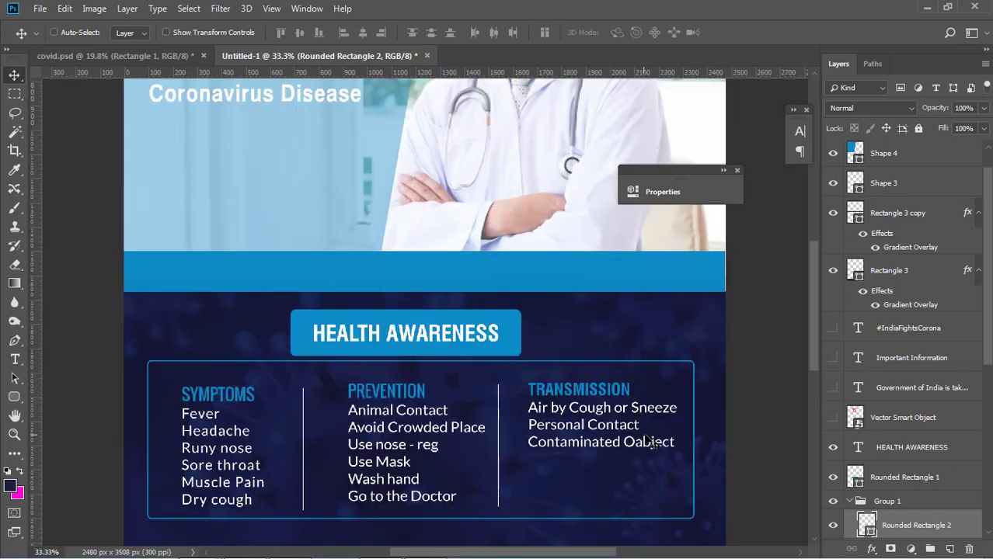
{"action": "scroll", "coordinate": [651, 441], "scroll_direction": "down", "scroll_amount": 2}
{"action": "right_click", "coordinate": [451, 326]}
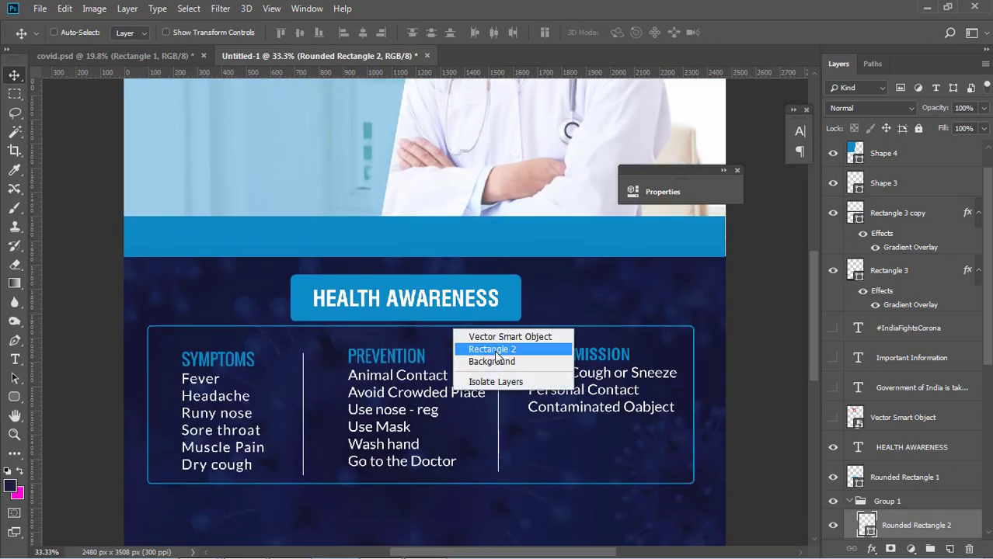
{"action": "left_click", "coordinate": [152, 332]}
{"action": "right_click", "coordinate": [156, 335]}
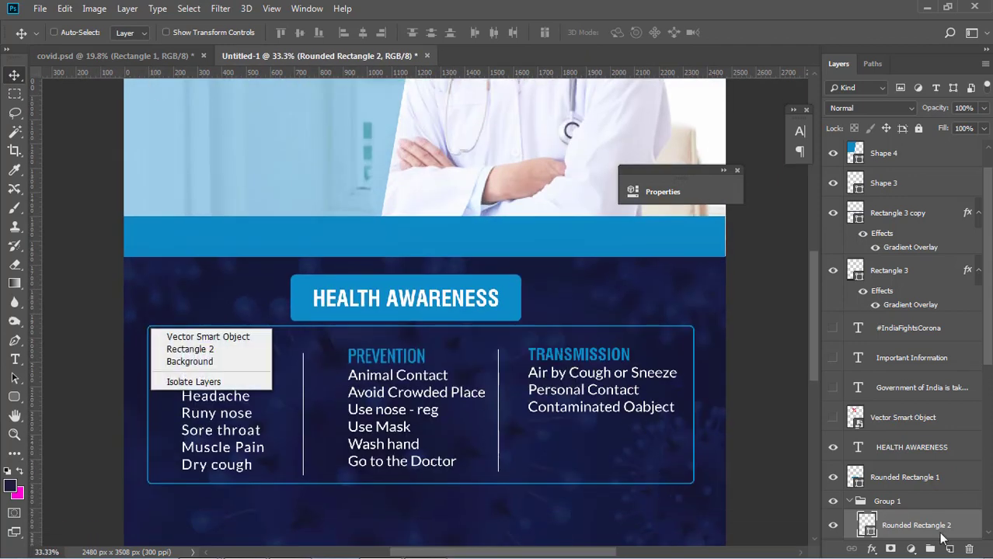
{"action": "left_click", "coordinate": [913, 526]}
{"action": "key", "text": "ctrl+t"}
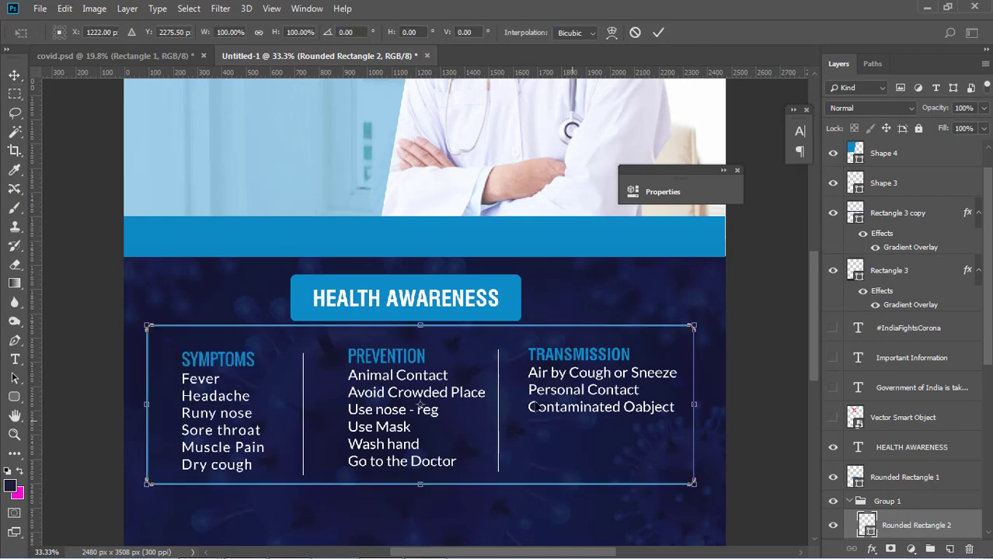
{"action": "left_click_drag", "start_coordinate": [418, 326], "coordinate": [420, 332]}
{"action": "left_click_drag", "start_coordinate": [146, 405], "coordinate": [149, 406]}
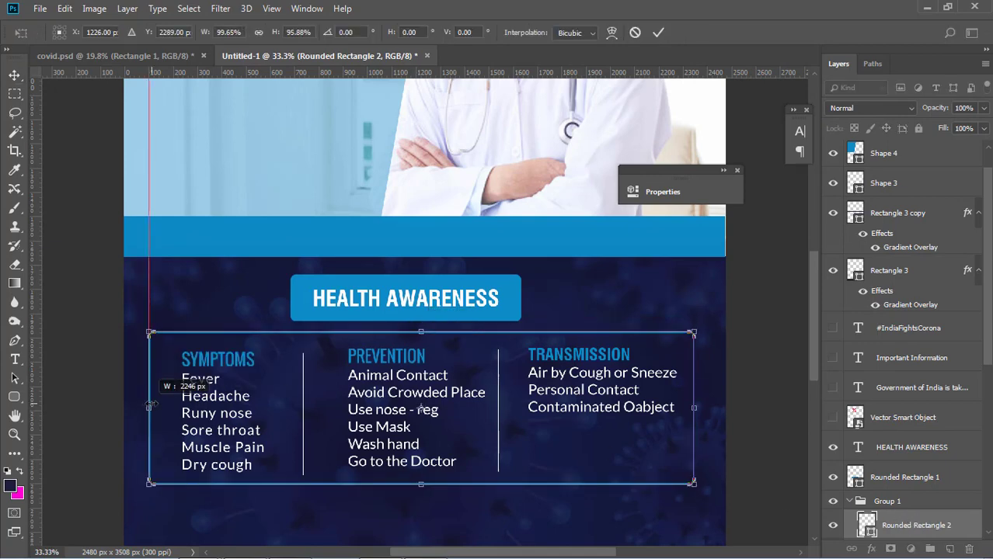
{"action": "scroll", "coordinate": [515, 440], "scroll_direction": "down", "scroll_amount": 3}
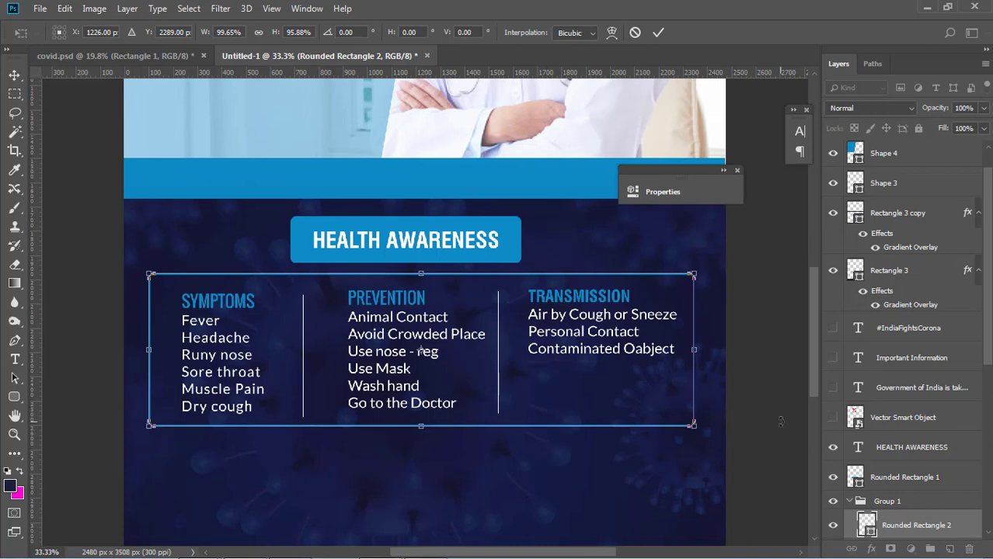
{"action": "key", "text": "Return"}
Reduce the blue strip at the foot of the page to 50% height, keeping its lower edge on the page edge
{"action": "scroll", "coordinate": [475, 459], "scroll_direction": "down", "scroll_amount": 5}
{"action": "right_click", "coordinate": [491, 482]}
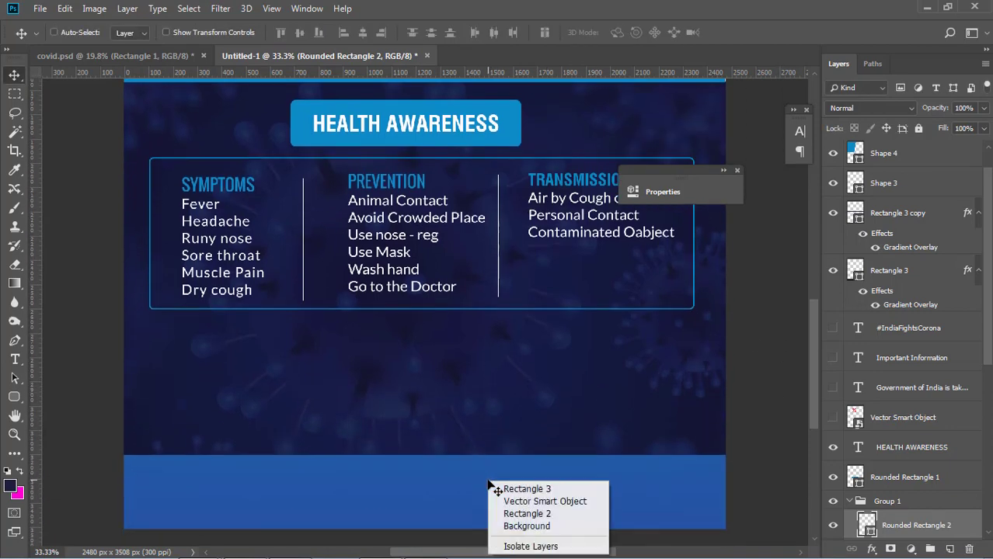
{"action": "left_click", "coordinate": [506, 489]}
{"action": "key", "text": "ctrl+t"}
{"action": "left_click_drag", "start_coordinate": [422, 455], "coordinate": [422, 493]}
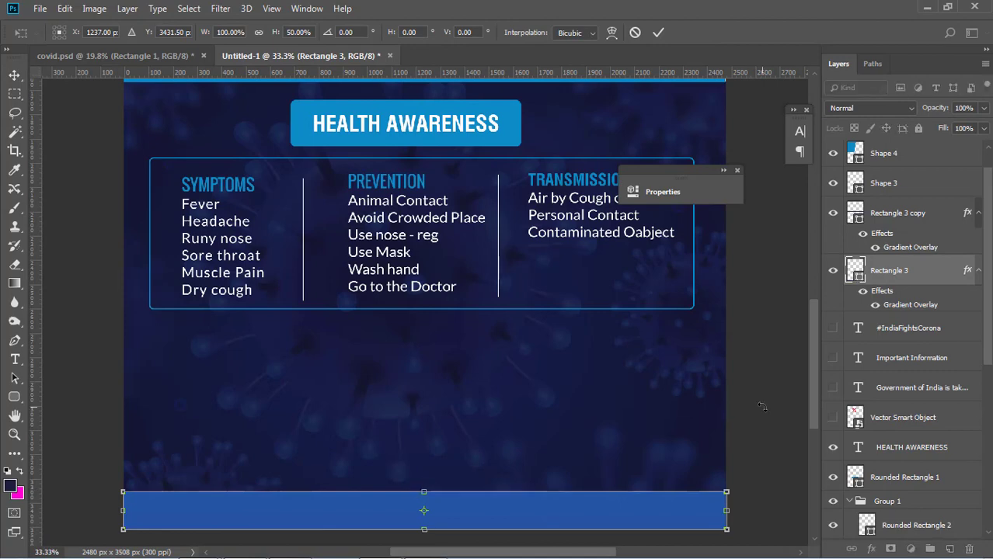
{"action": "key", "text": "Return"}
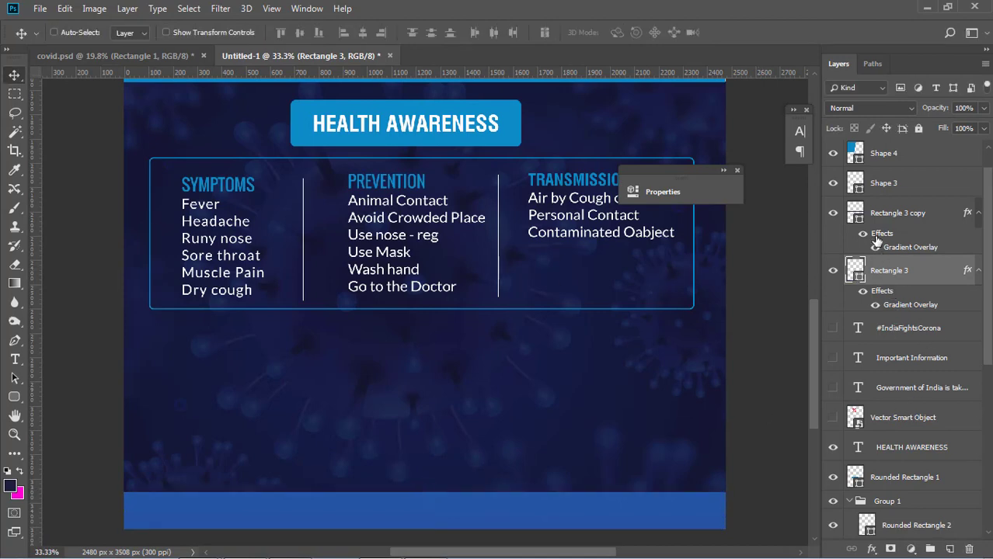
Show the Government of India paragraph and move it below the columns frame, toward the page's left margin
{"action": "scroll", "coordinate": [857, 333], "scroll_direction": "down", "scroll_amount": 2}
{"action": "left_click", "coordinate": [833, 327]}
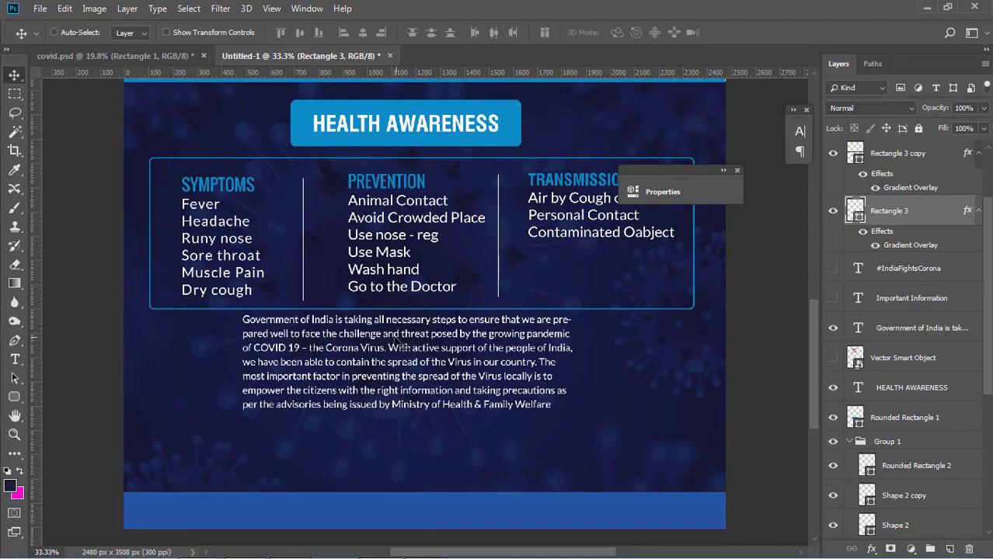
{"action": "right_click", "coordinate": [362, 318]}
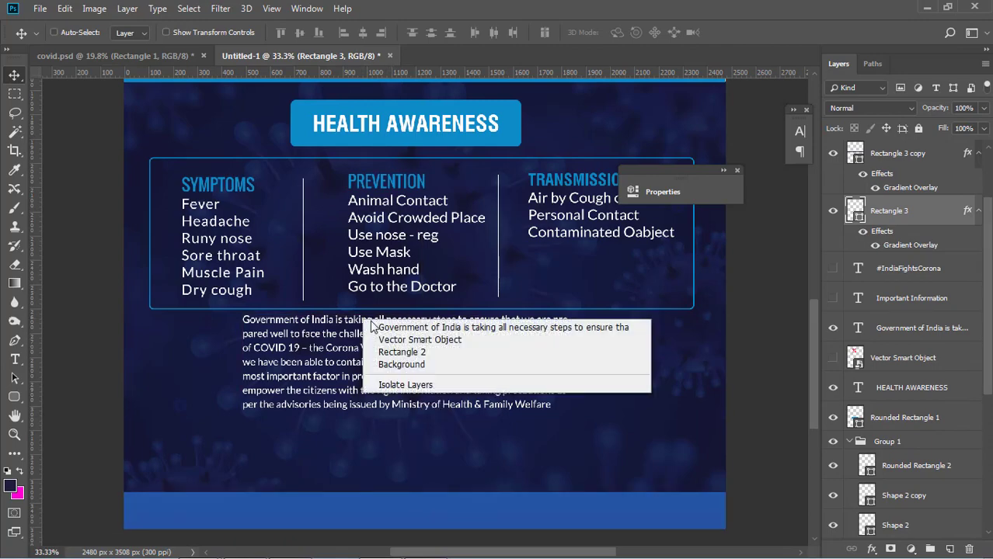
{"action": "left_click", "coordinate": [372, 325]}
{"action": "left_click_drag", "start_coordinate": [351, 323], "coordinate": [263, 382]}
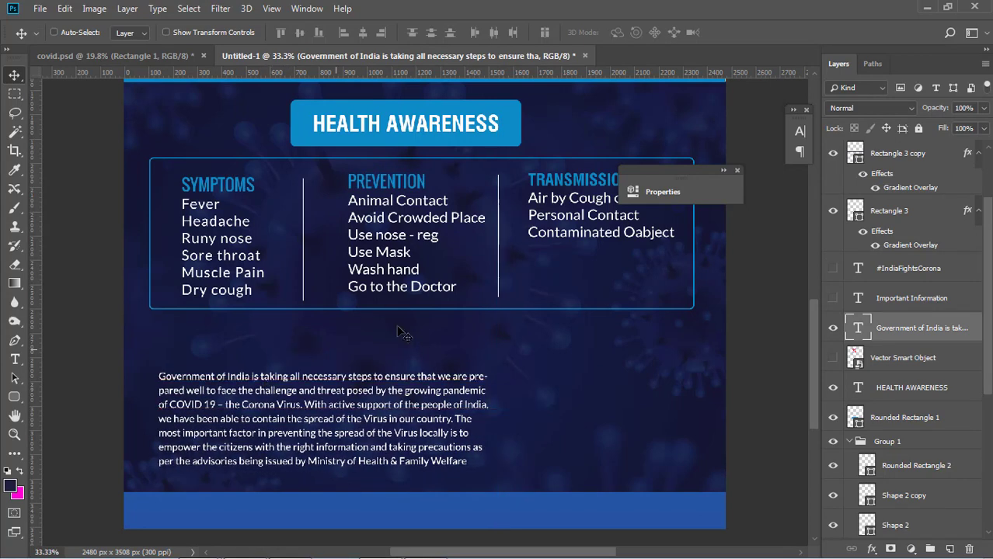
Nudge Group 1 with the three framed columns slightly to the right
{"action": "right_click", "coordinate": [441, 244]}
{"action": "left_click", "coordinate": [440, 249]}
{"action": "key", "text": "Left"}
{"action": "key", "text": "Left"}
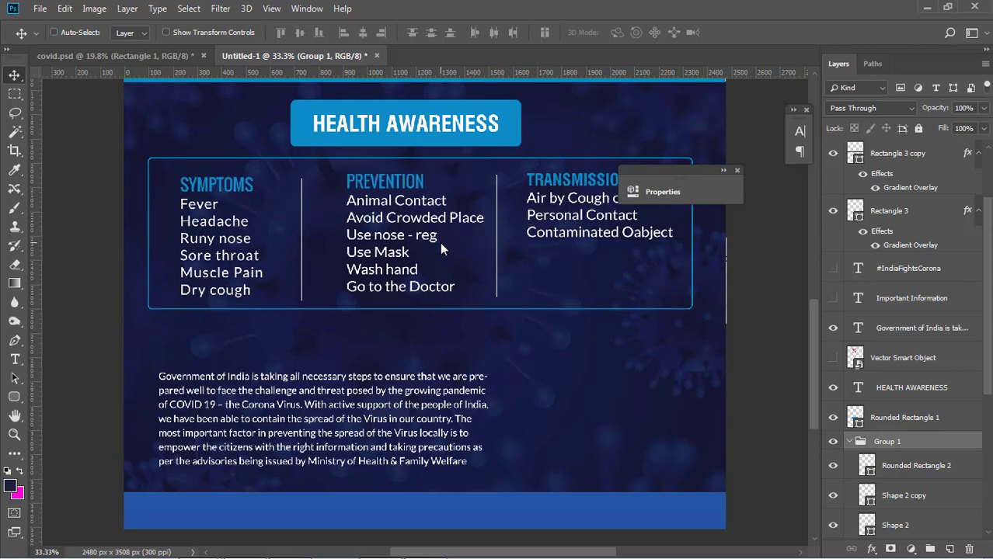
{"action": "key", "text": "Right"}
{"action": "key", "text": "Right"}
{"action": "key", "text": "Right"}
{"action": "key", "text": "Right"}
{"action": "key", "text": "Right"}
{"action": "key", "text": "Right"}
{"action": "key", "text": "Right"}
{"action": "key", "text": "Right"}
{"action": "key", "text": "Right"}
{"action": "key", "text": "Right"}
{"action": "key", "text": "Right"}
{"action": "key", "text": "Right"}
{"action": "key", "text": "Right"}
{"action": "key", "text": "Right"}
{"action": "key", "text": "Right"}
{"action": "key", "text": "Right"}
{"action": "key", "text": "Right"}
{"action": "key", "text": "Right"}
{"action": "key", "text": "Right"}
{"action": "key", "text": "Right"}
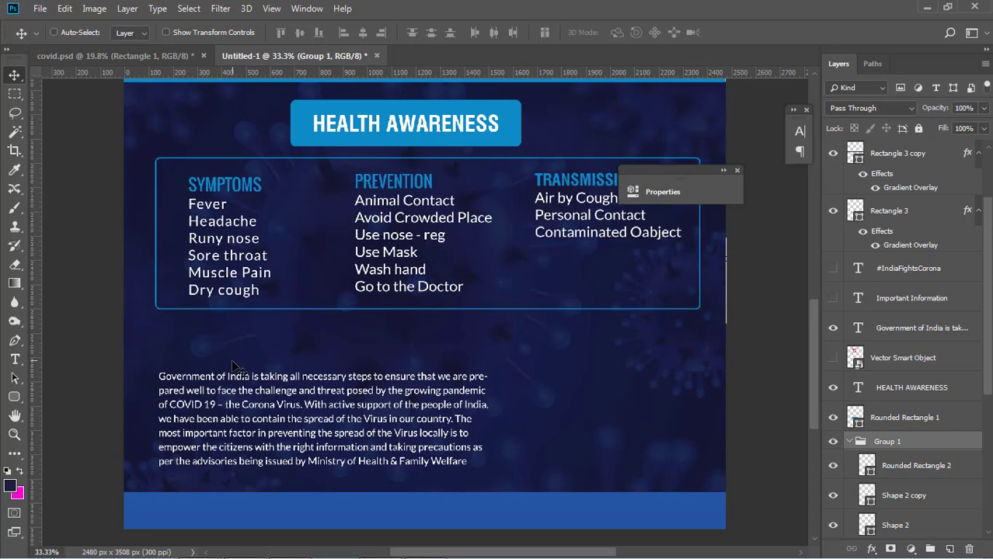
Move the Government of India paragraph up slightly and align its left edge with the columns frame
{"action": "right_click", "coordinate": [220, 394]}
{"action": "left_click", "coordinate": [239, 402]}
{"action": "left_click_drag", "start_coordinate": [221, 378], "coordinate": [219, 364]}
{"action": "scroll", "coordinate": [230, 359], "scroll_direction": "up", "scroll_amount": 3}
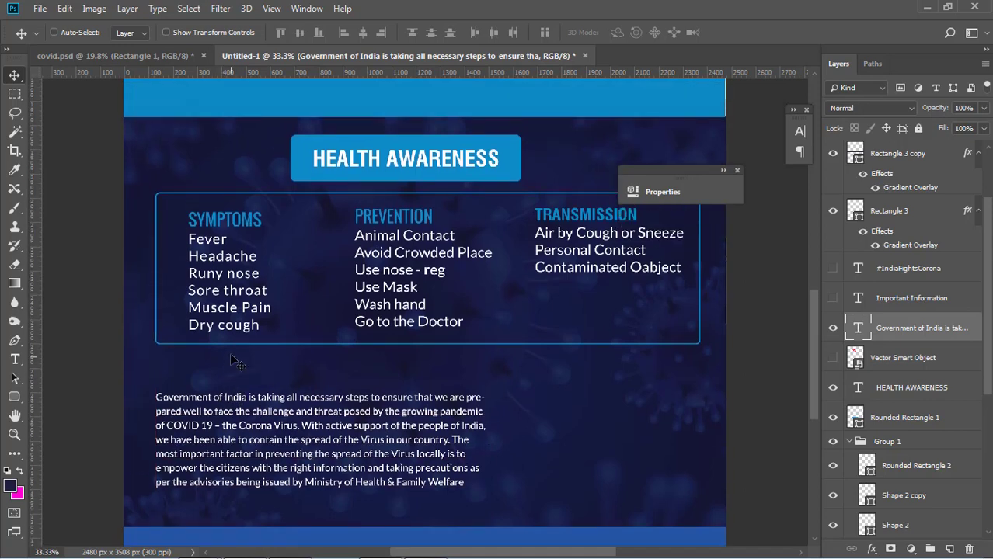
{"action": "scroll", "coordinate": [304, 366], "scroll_direction": "up", "scroll_amount": 2}
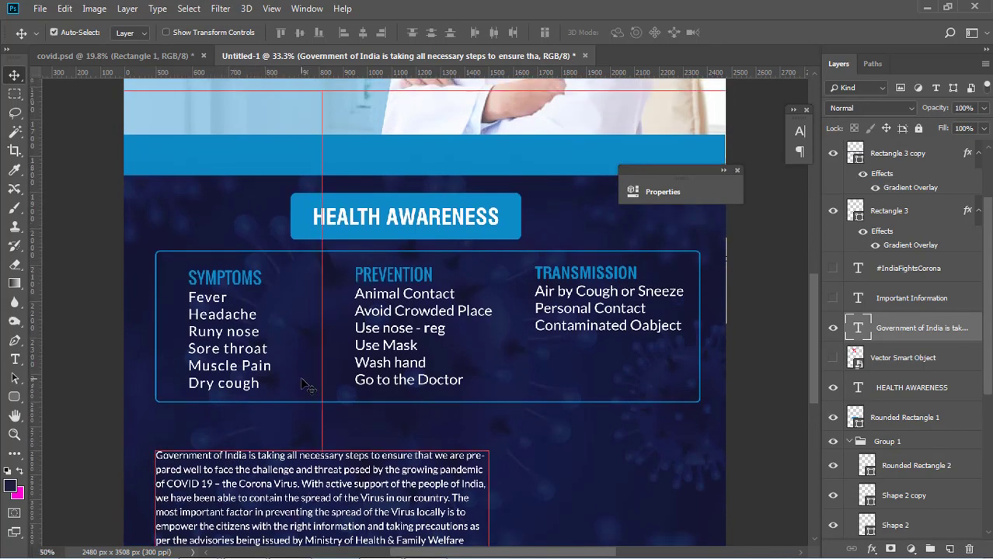
{"action": "key", "text": "ctrl+plus"}
{"action": "key", "text": "ctrl+minus"}
{"action": "scroll", "coordinate": [294, 380], "scroll_direction": "down", "scroll_amount": 1}
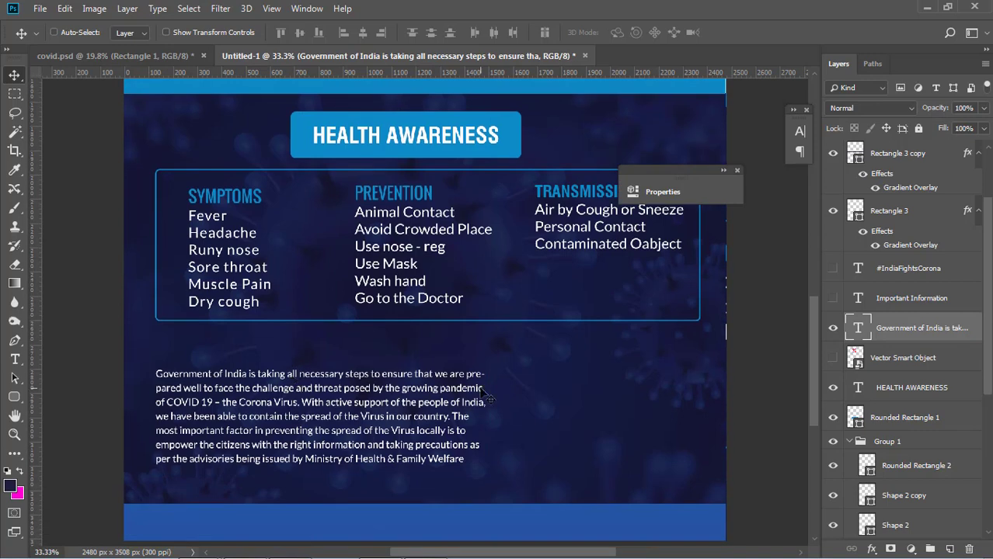
Show the red virus illustration and bring it and the Government of India paragraph to the top of the layer stack
{"action": "scroll", "coordinate": [864, 419], "scroll_direction": "down", "scroll_amount": 3}
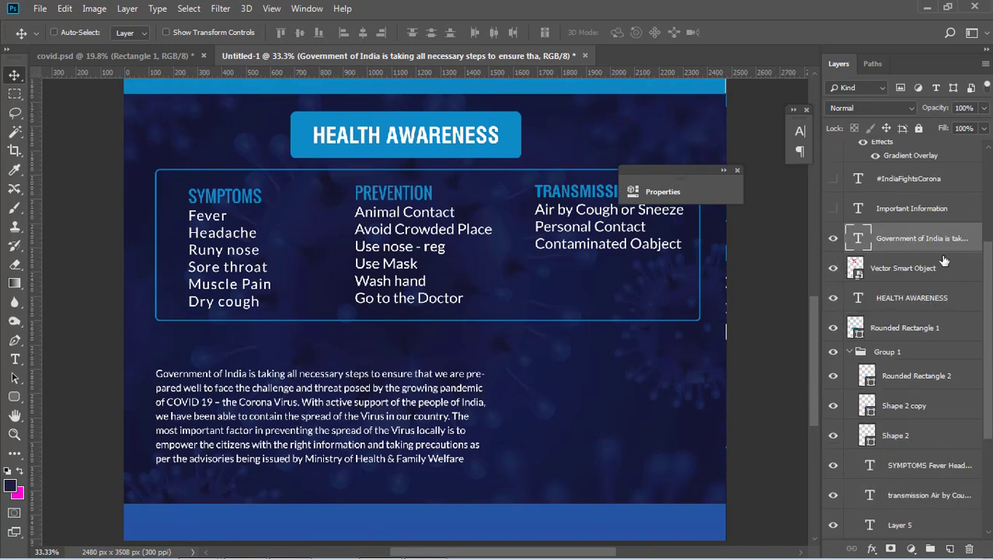
{"action": "left_click_drag", "start_coordinate": [927, 247], "coordinate": [924, 151]}
{"action": "scroll", "coordinate": [598, 371], "scroll_direction": "down", "scroll_amount": 1}
{"action": "scroll", "coordinate": [897, 327], "scroll_direction": "down", "scroll_amount": 6}
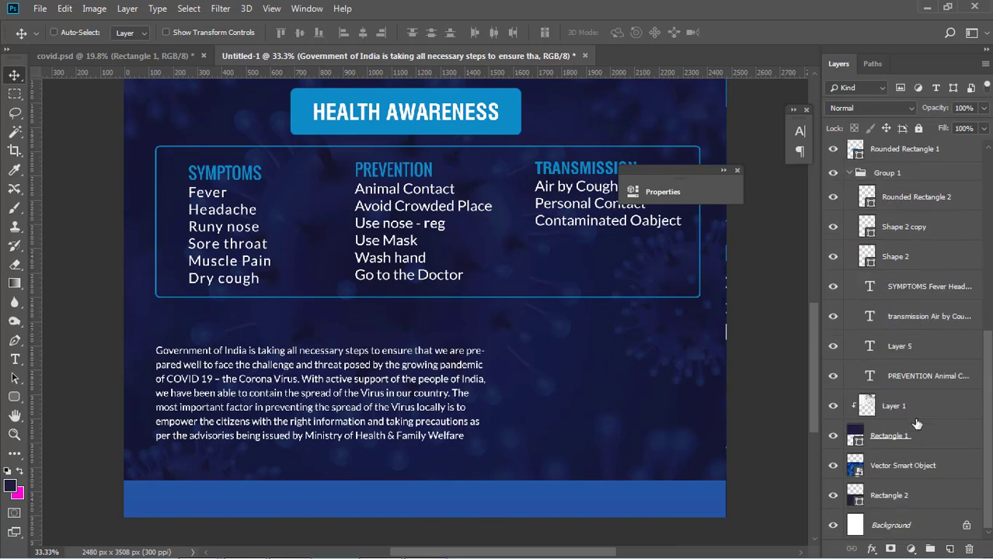
{"action": "scroll", "coordinate": [898, 424], "scroll_direction": "up", "scroll_amount": 5}
{"action": "left_click_drag", "start_coordinate": [896, 244], "coordinate": [876, 143]}
{"action": "scroll", "coordinate": [865, 288], "scroll_direction": "down", "scroll_amount": 5}
{"action": "scroll", "coordinate": [864, 302], "scroll_direction": "up", "scroll_amount": 5}
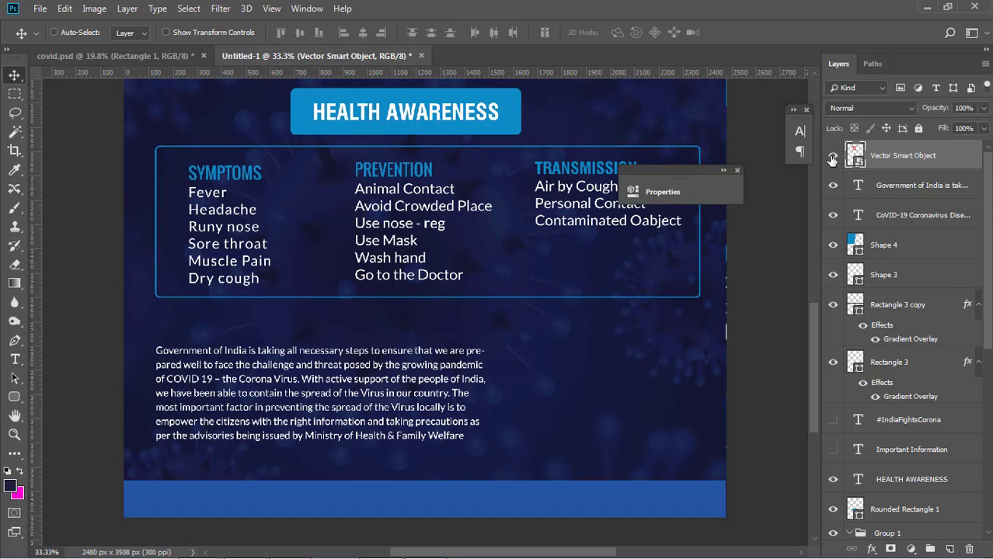
Move the red virus illustration to the right of the paragraph and scale it to about 44.7%
{"action": "scroll", "coordinate": [558, 295], "scroll_direction": "up", "scroll_amount": 10}
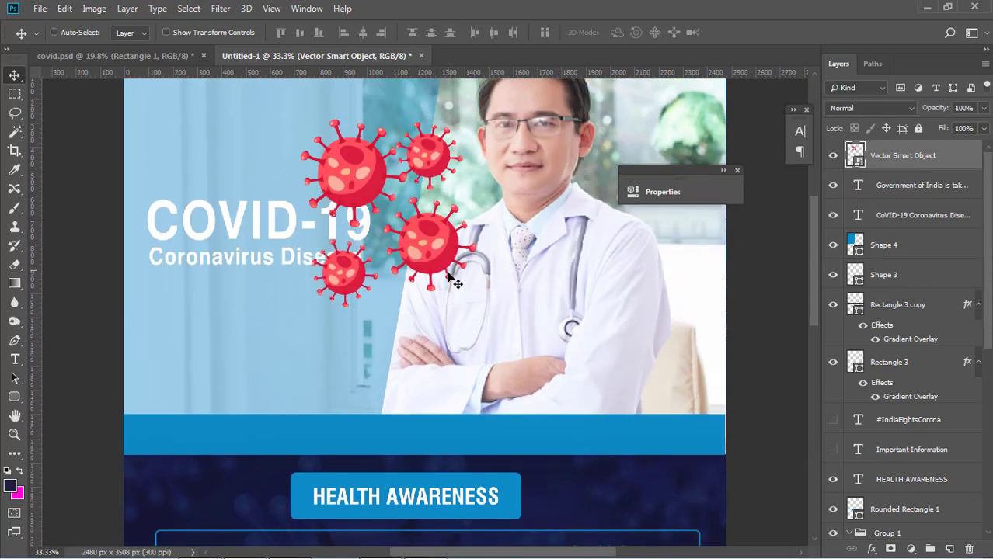
{"action": "left_click_drag", "start_coordinate": [435, 254], "coordinate": [582, 435]}
{"action": "scroll", "coordinate": [582, 388], "scroll_direction": "down", "scroll_amount": 6}
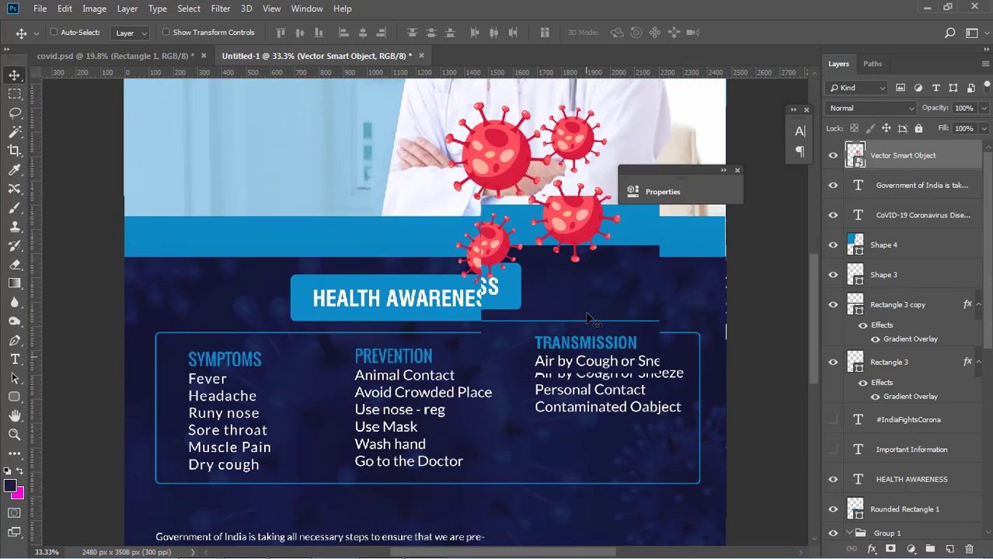
{"action": "left_click_drag", "start_coordinate": [582, 142], "coordinate": [668, 445]}
{"action": "key", "text": "ctrl+t"}
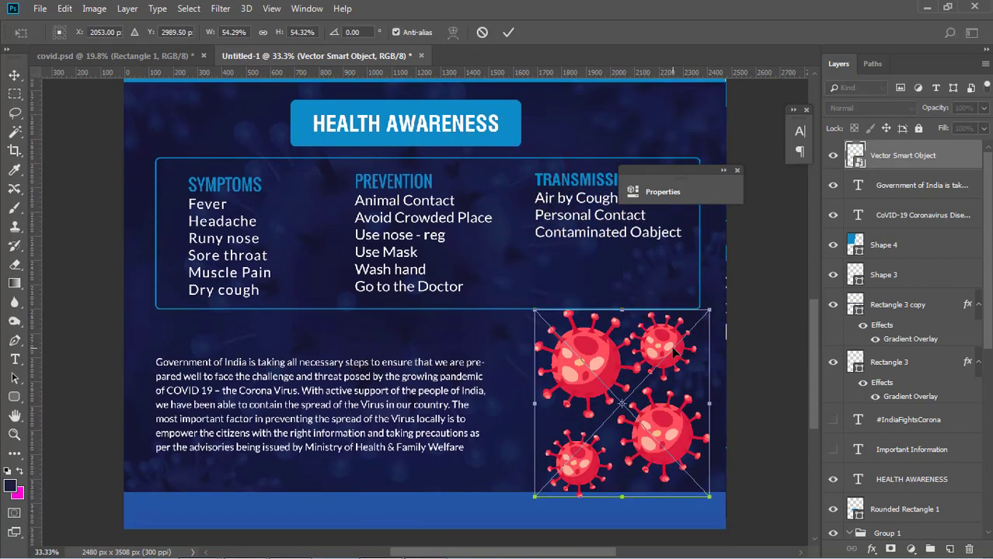
{"action": "left_click_drag", "start_coordinate": [710, 309], "coordinate": [693, 326]}
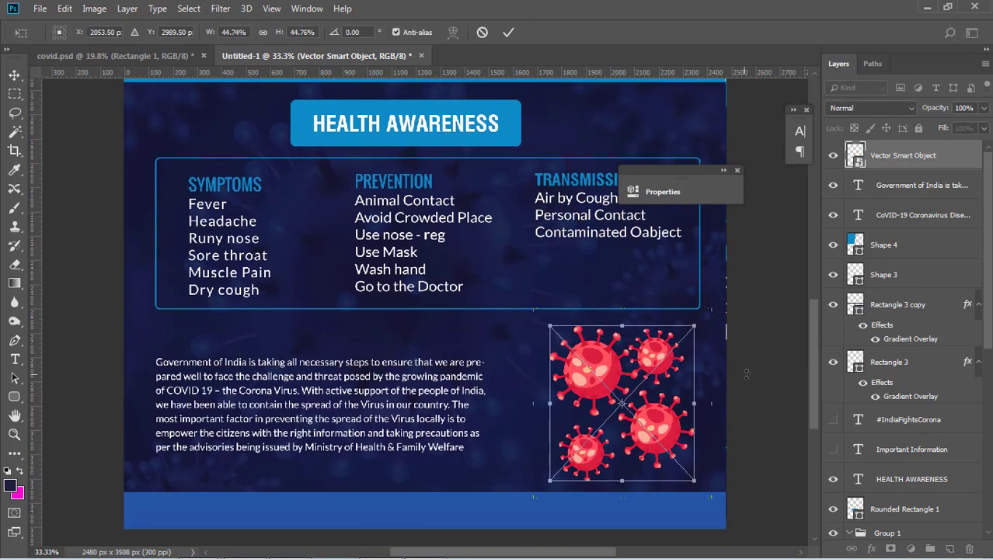
{"action": "key", "text": "Return"}
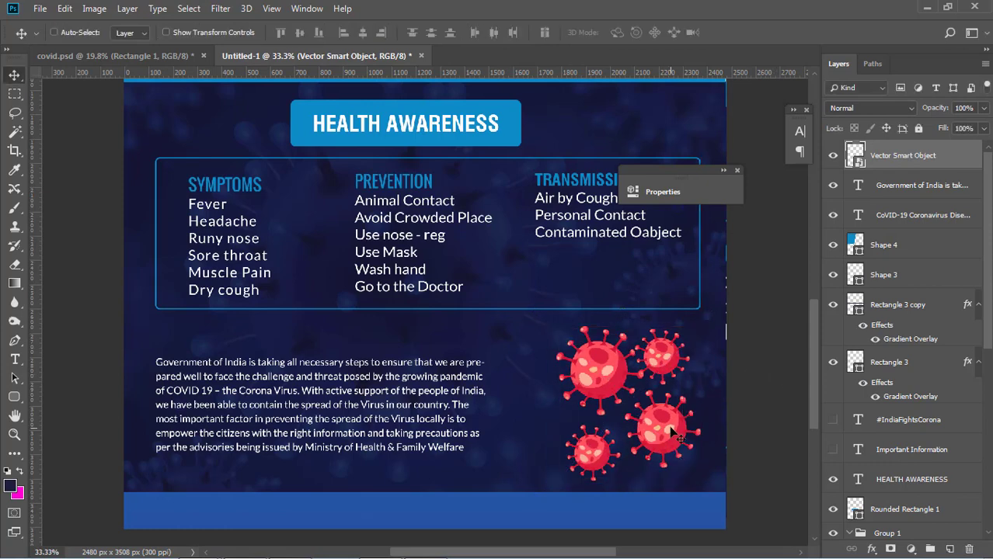
Shift the Government of India paragraph down slightly to make room for a heading above it
{"action": "scroll", "coordinate": [359, 426], "scroll_direction": "down", "scroll_amount": 1}
{"action": "right_click", "coordinate": [330, 362]}
{"action": "left_click", "coordinate": [336, 358]}
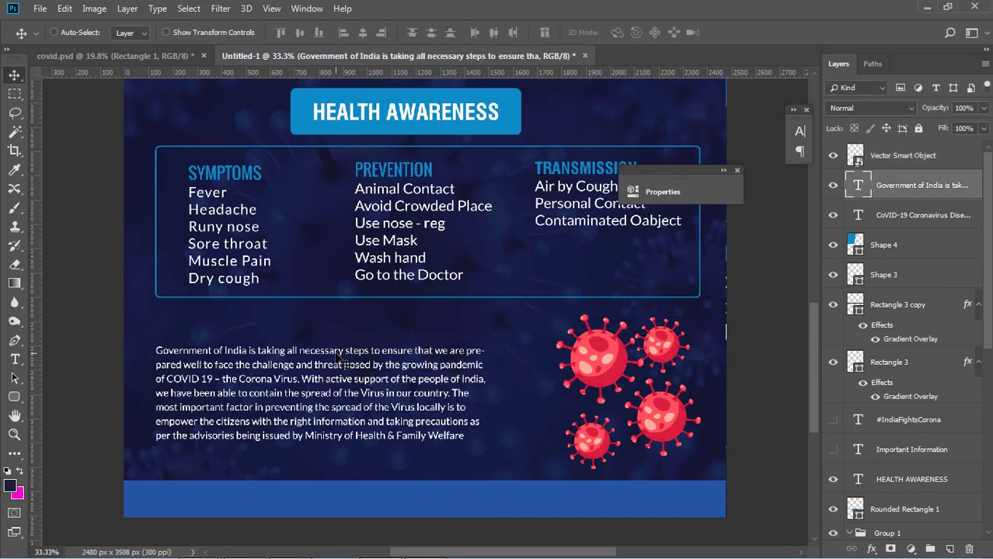
{"action": "mouse_move", "coordinate": [335, 358]}
{"action": "left_mouse_down"}
{"action": "mouse_move", "coordinate": [342, 374]}
{"action": "mouse_move", "coordinate": [337, 365]}
{"action": "left_mouse_up"}
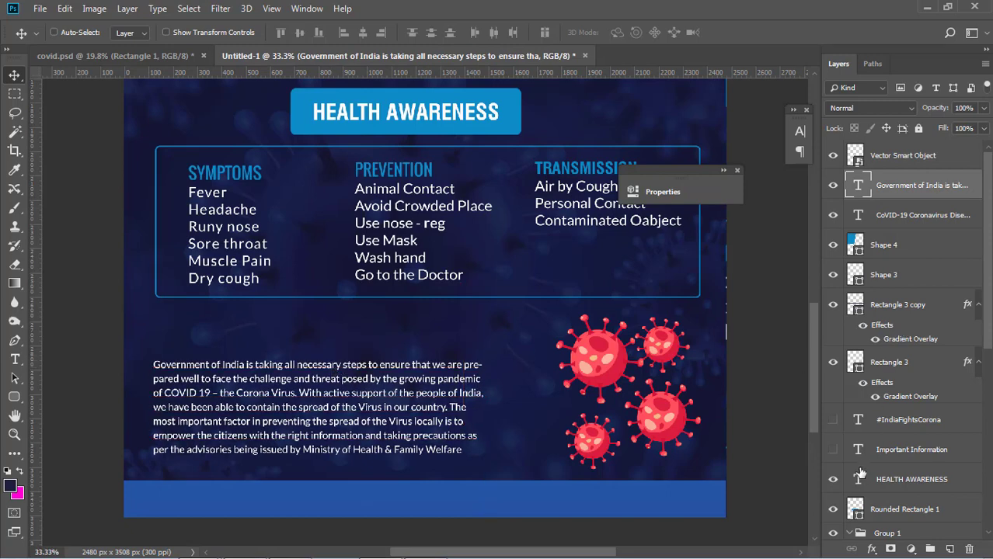
Show the IMPORTANT INFORMATION heading and place it above the paragraph, aligned with the left edge of the columns frame
{"action": "left_click", "coordinate": [833, 449]}
{"action": "left_click", "coordinate": [539, 389], "text": "ctrl"}
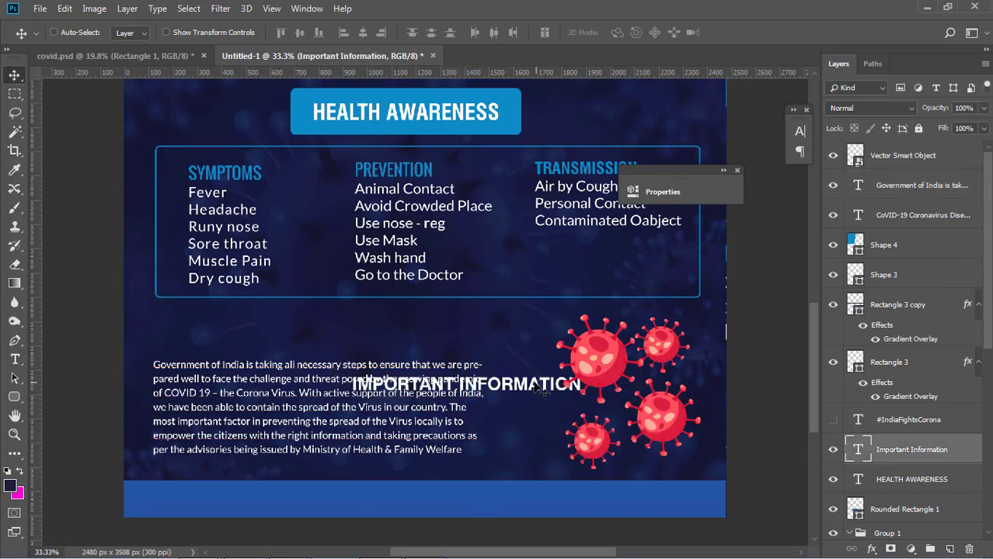
{"action": "left_click_drag", "start_coordinate": [541, 390], "coordinate": [338, 343]}
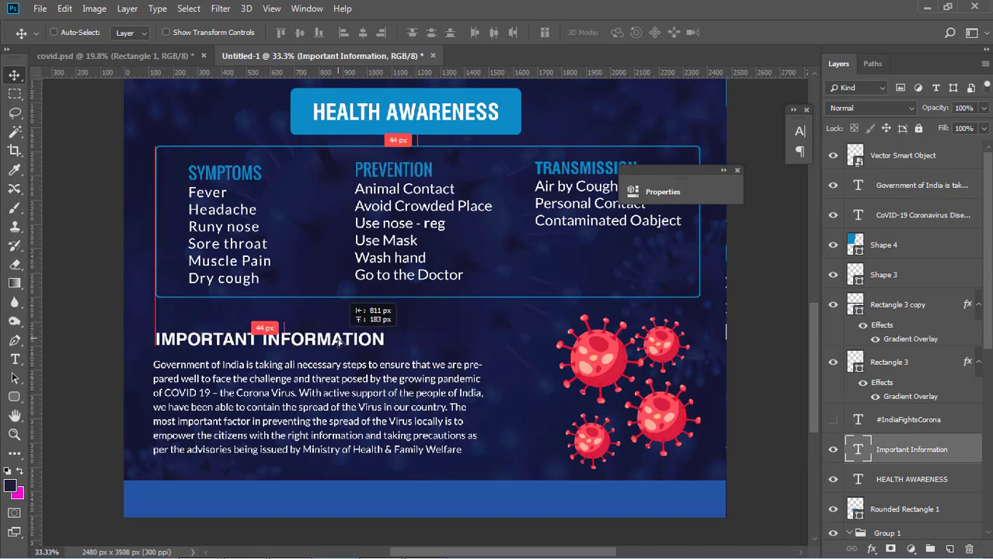
Show the #IndiaFightsCorona text, place it in the middle of the lowest blue strip and bring its layer to the front
{"action": "scroll", "coordinate": [497, 365], "scroll_direction": "down", "scroll_amount": 1}
{"action": "left_click", "coordinate": [832, 419]}
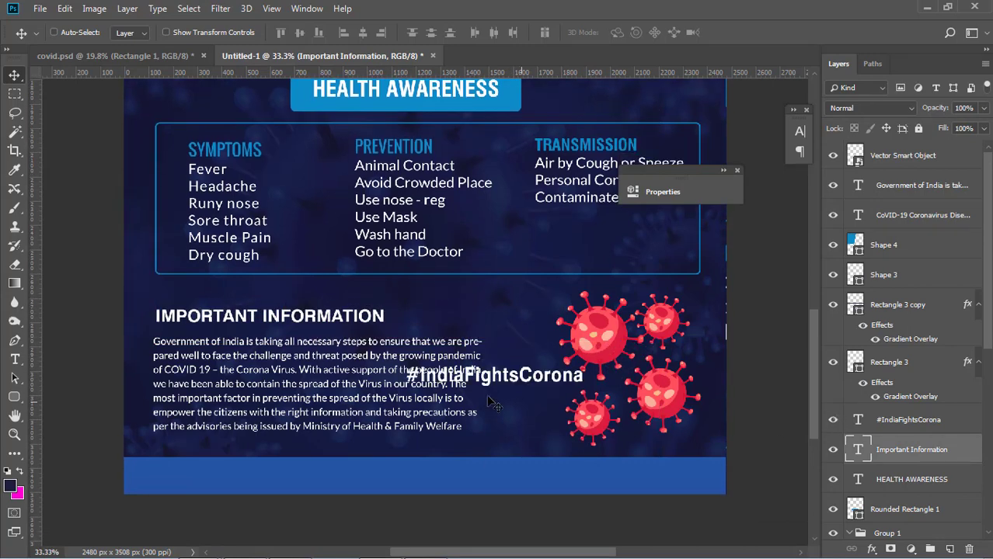
{"action": "left_click", "coordinate": [536, 386], "text": "ctrl"}
{"action": "left_click_drag", "start_coordinate": [536, 386], "coordinate": [463, 484]}
{"action": "key", "text": "ctrl+shift+bracketright"}
{"action": "scroll", "coordinate": [466, 480], "scroll_direction": "up", "scroll_amount": 3}
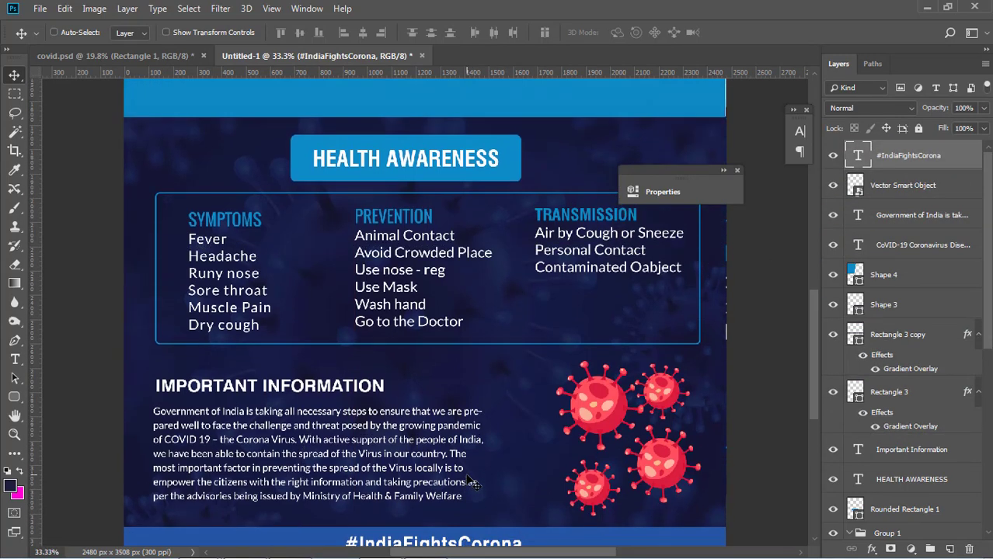
{"action": "key", "text": "ctrl+minus"}
{"action": "key", "text": "ctrl+minus"}
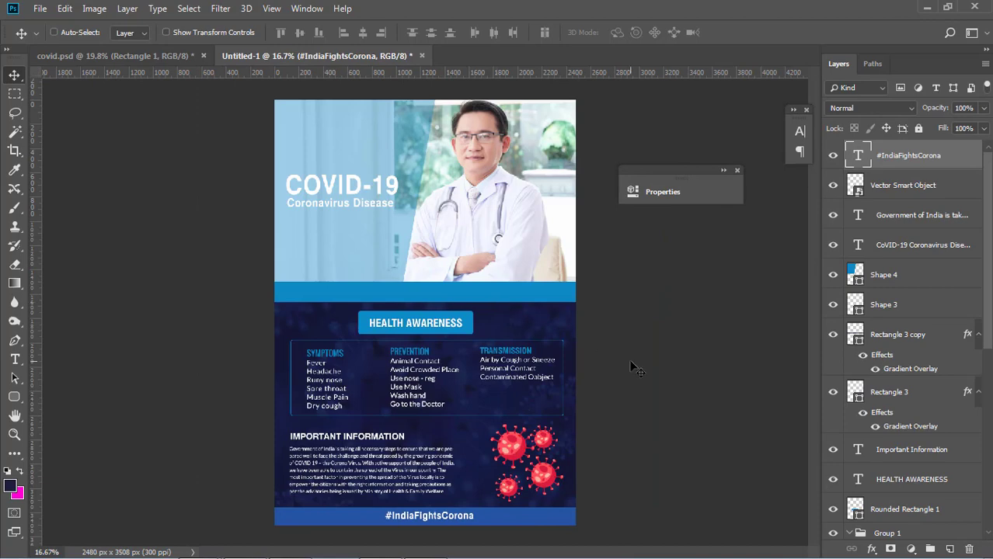
Reduce the rounded rectangle behind the HEALTH AWARENESS heading to about 82.8% height and narrow it slightly from its left edge
{"action": "key", "text": "ctrl+plus"}
{"action": "key", "text": "ctrl+plus"}
{"action": "scroll", "coordinate": [507, 298], "scroll_direction": "down", "scroll_amount": 2}
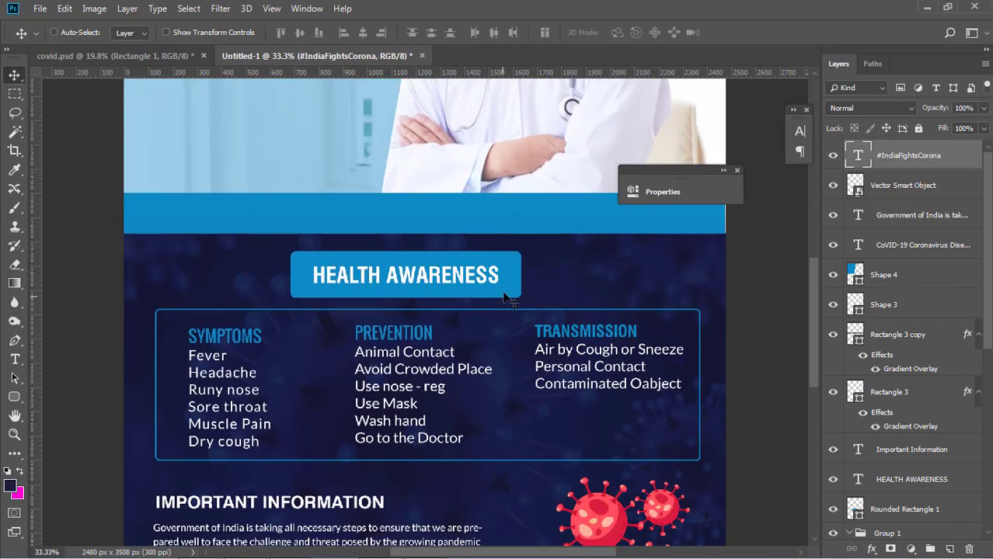
{"action": "right_click", "coordinate": [513, 281]}
{"action": "left_click", "coordinate": [544, 286]}
{"action": "key", "text": "ctrl+t"}
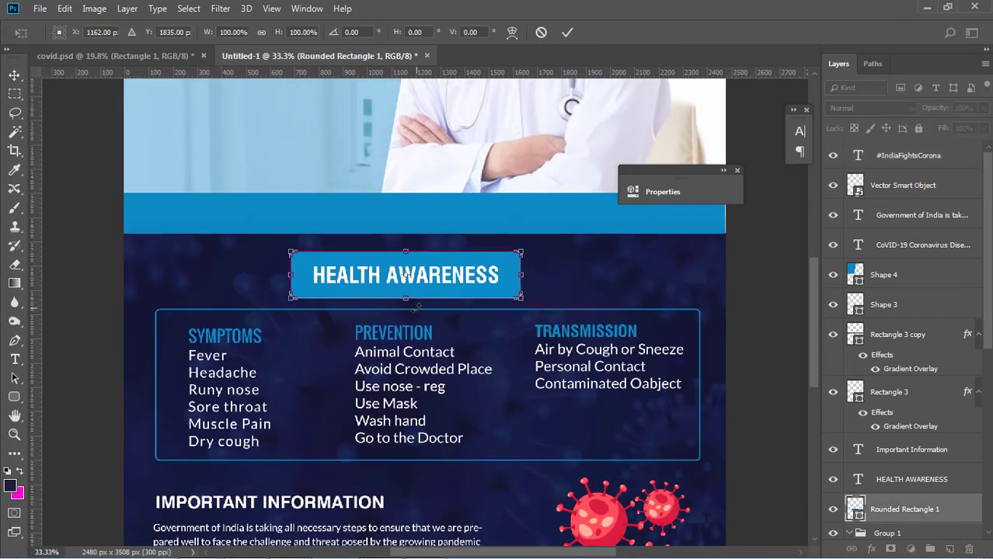
{"action": "left_click_drag", "start_coordinate": [406, 299], "coordinate": [406, 293]}
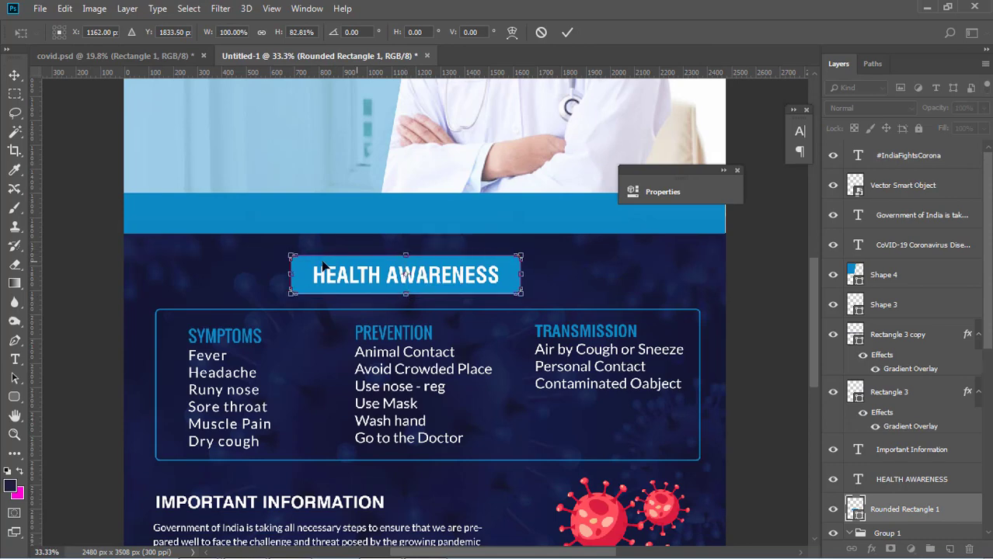
{"action": "left_click_drag", "start_coordinate": [293, 274], "coordinate": [302, 274]}
{"action": "key", "text": "Return"}
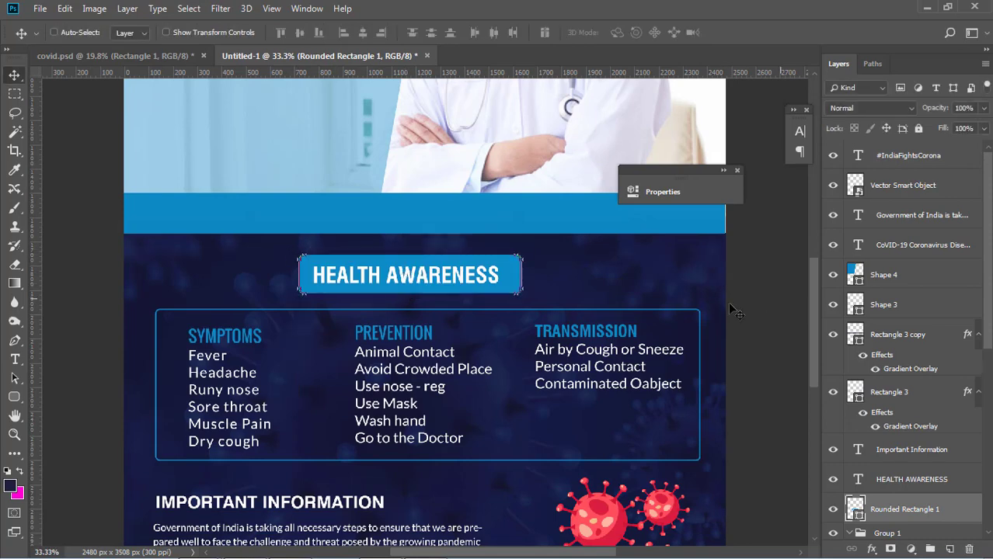
Centre the HEALTH AWARENESS text and its rounded rectangle horizontally on each other
{"action": "left_click", "coordinate": [897, 485]}
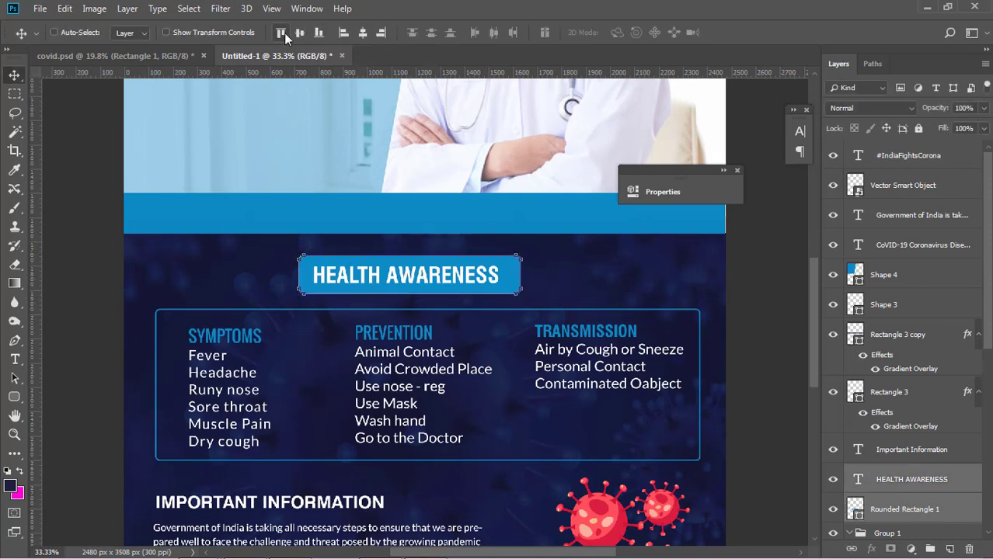
{"action": "left_click", "coordinate": [362, 33]}
{"action": "scroll", "coordinate": [770, 337], "scroll_direction": "down", "scroll_amount": 2}
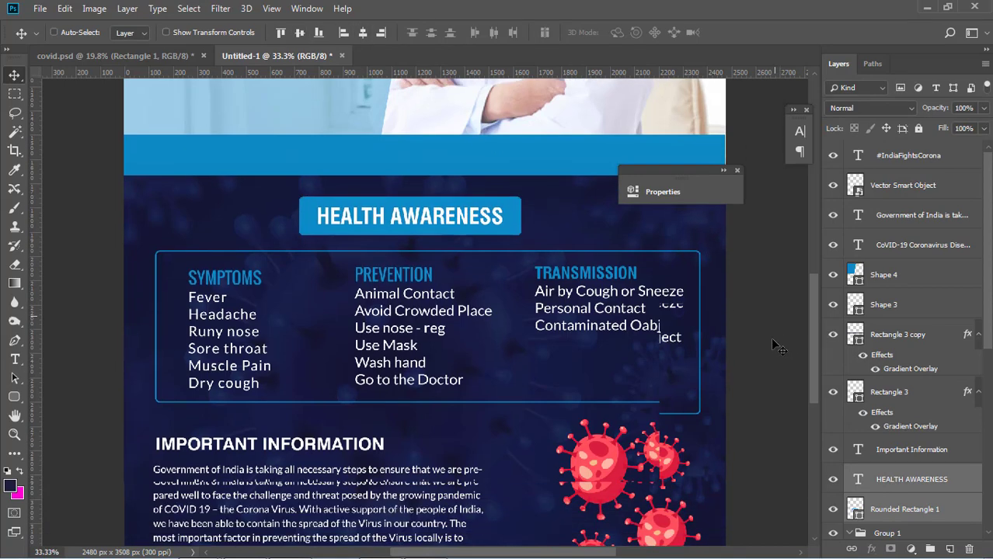
{"action": "scroll", "coordinate": [770, 339], "scroll_direction": "down", "scroll_amount": 4}
{"action": "scroll", "coordinate": [755, 338], "scroll_direction": "up", "scroll_amount": 2}
{"action": "key", "text": "ctrl+minus"}
{"action": "key", "text": "ctrl+minus"}
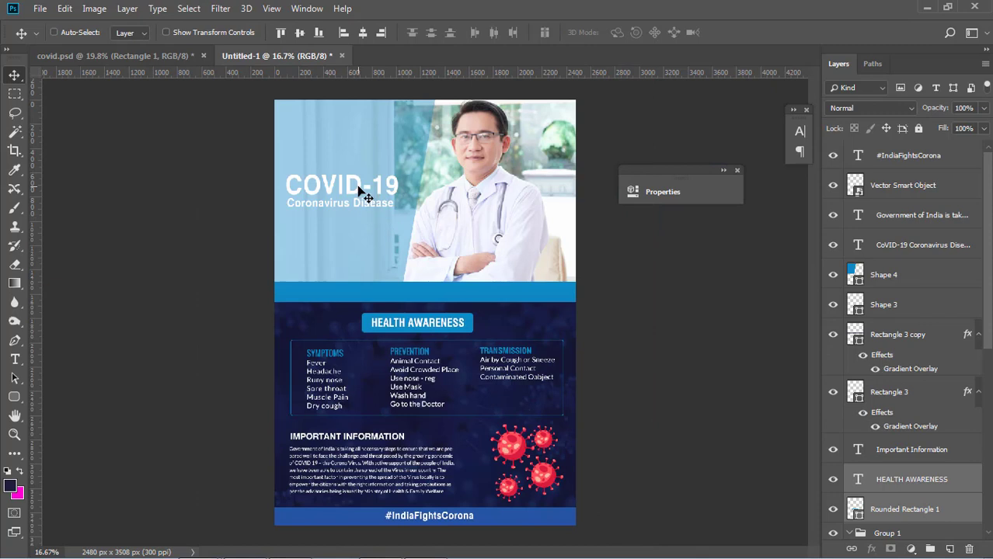
Try red, bright blue and dark navy as text colours for the COVID-19 Coronavirus Disease heading and return it to white
{"action": "key", "text": "ctrl+t"}
{"action": "key", "text": "Escape"}
{"action": "right_click", "coordinate": [356, 193]}
{"action": "left_click", "coordinate": [373, 194]}
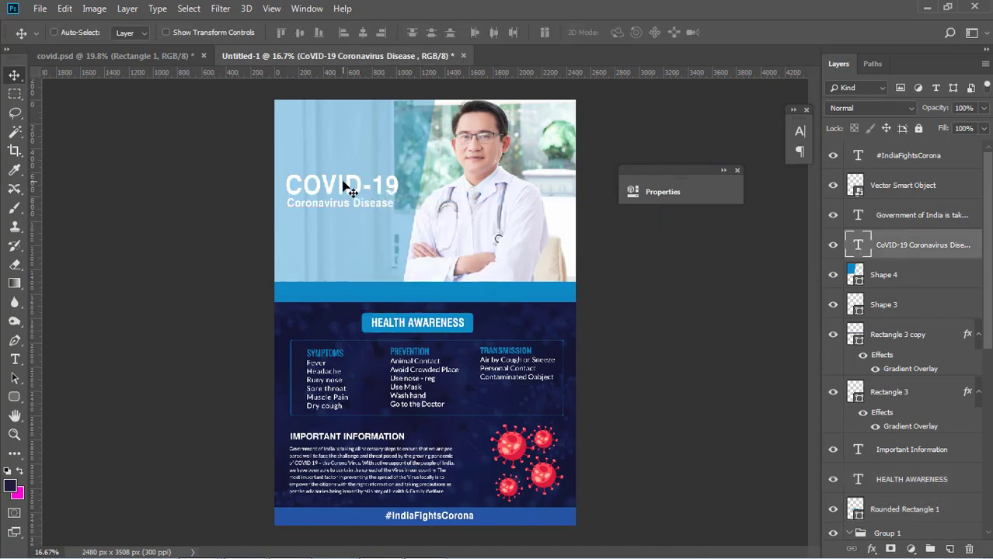
{"action": "double_click", "coordinate": [348, 190]}
{"action": "left_click", "coordinate": [555, 33]}
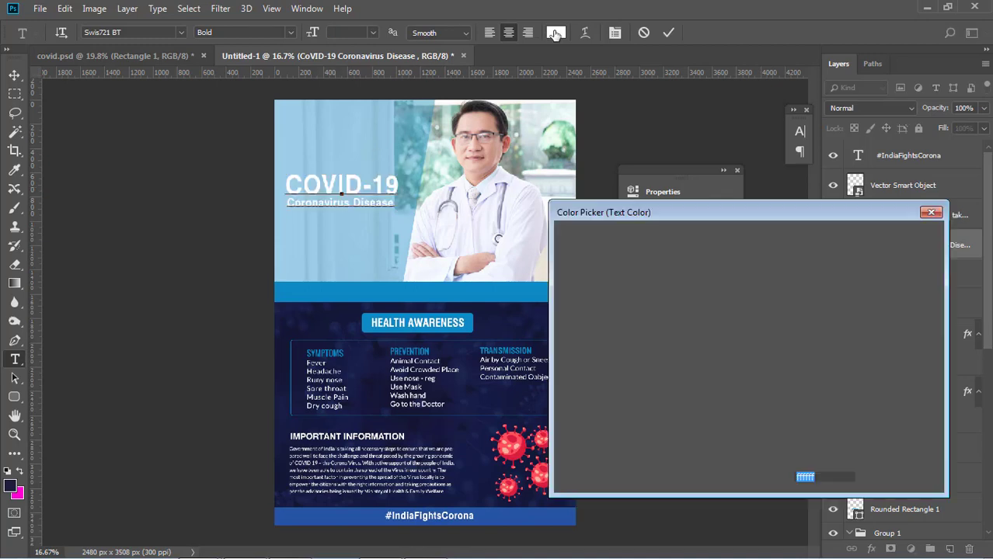
{"action": "left_click", "coordinate": [516, 433]}
{"action": "left_click", "coordinate": [470, 326]}
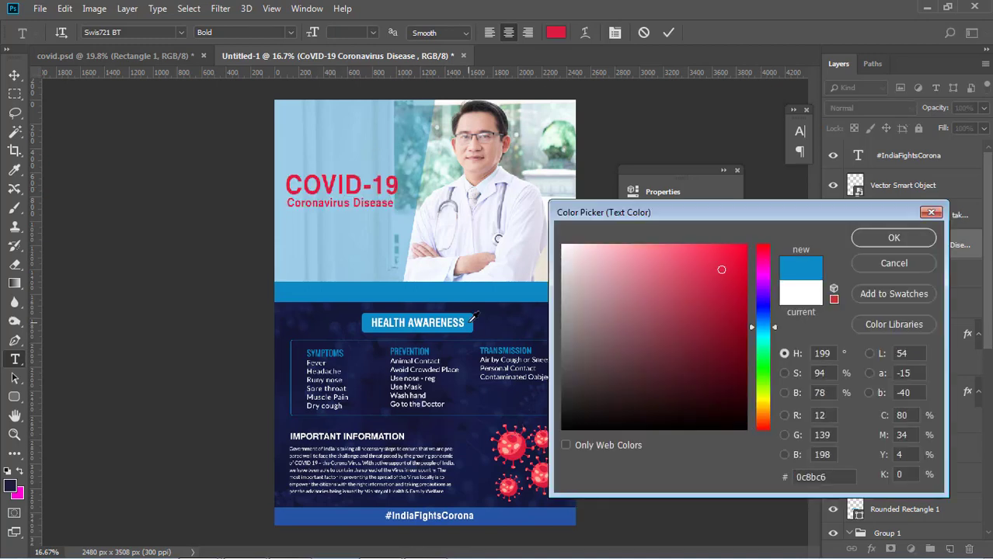
{"action": "left_click", "coordinate": [470, 288]}
{"action": "left_click", "coordinate": [483, 463]}
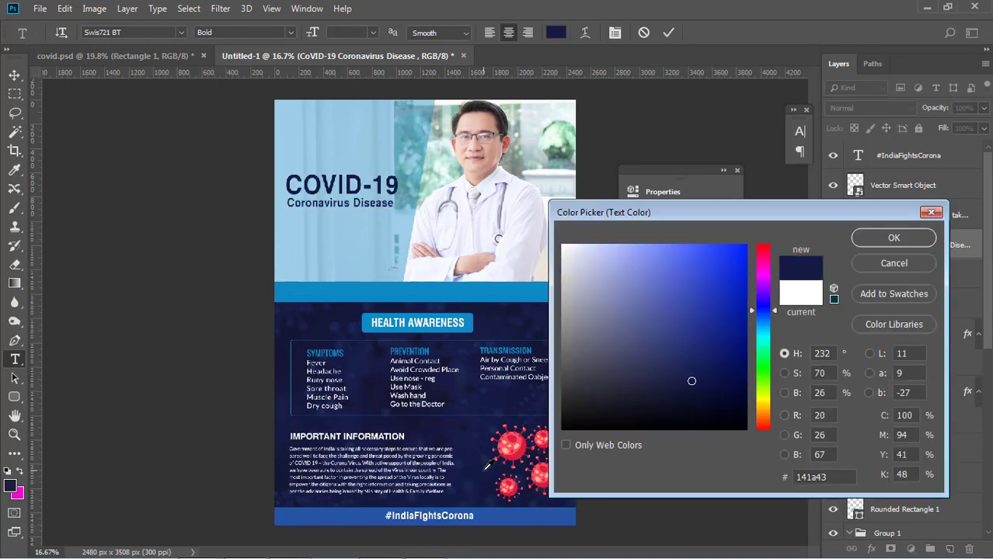
{"action": "left_click", "coordinate": [597, 244]}
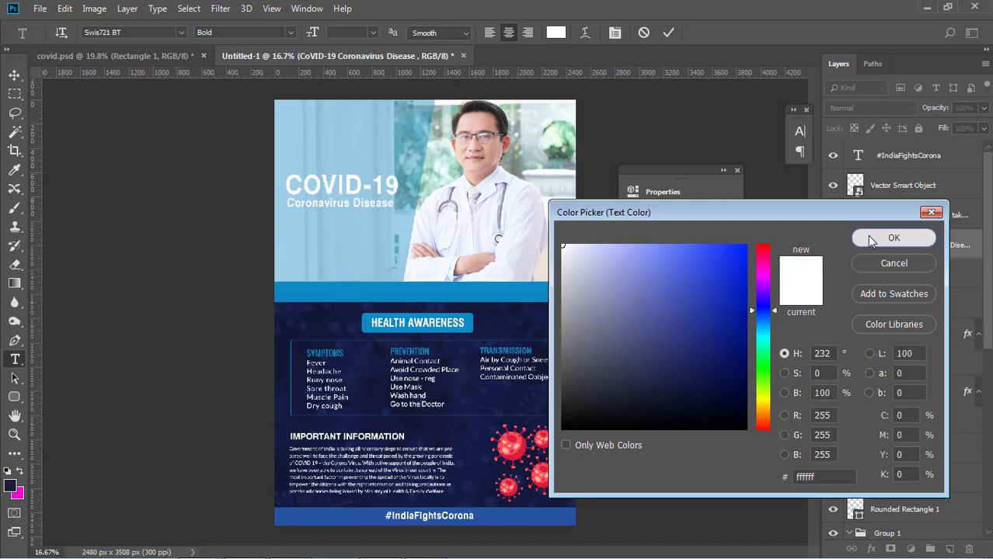
{"action": "left_click", "coordinate": [894, 238]}
{"action": "left_click", "coordinate": [15, 75]}
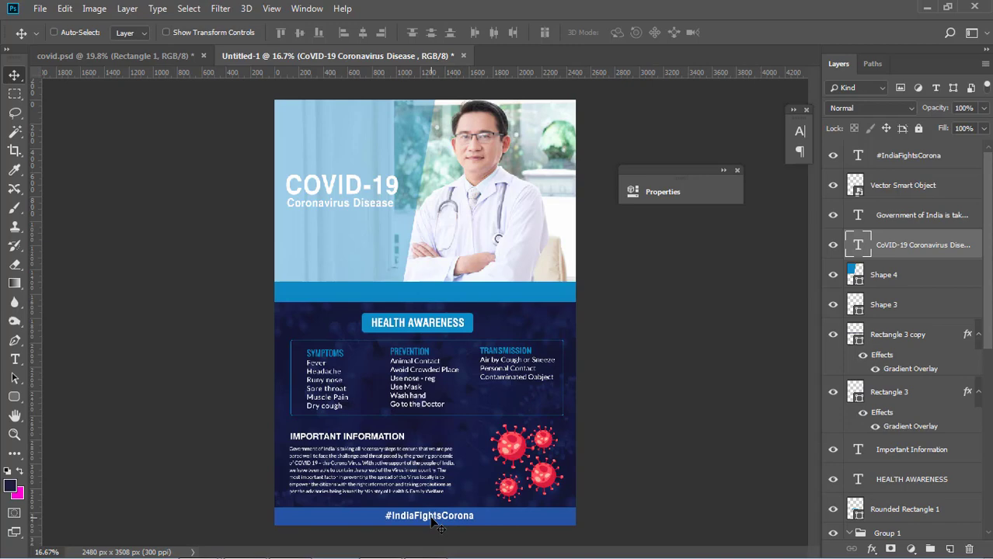
Preview the whole flyer in full-screen mode and return to a closer view of the information columns
{"action": "key", "text": "f"}
{"action": "key", "text": "f"}
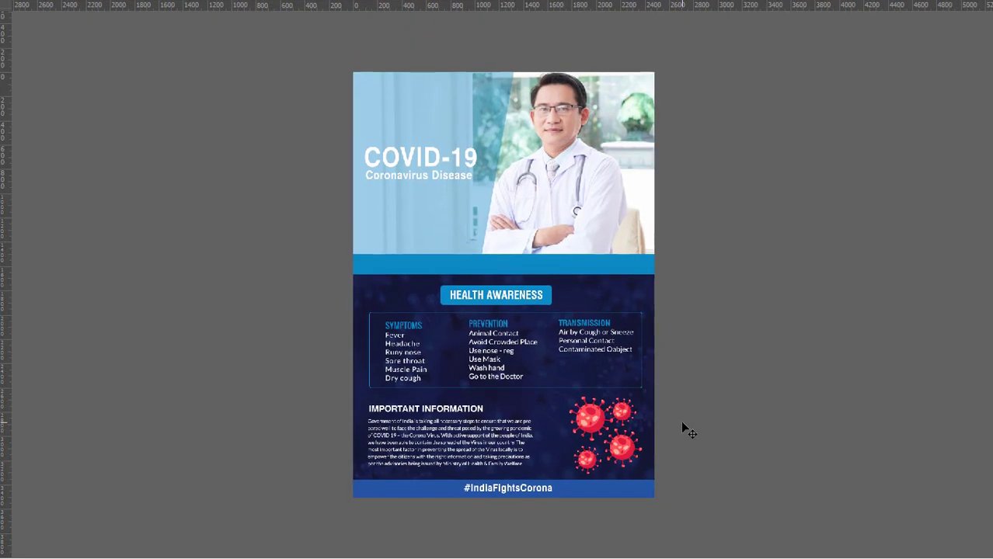
{"action": "key", "text": "ctrl+0"}
{"action": "key", "text": "ctrl+plus"}
{"action": "scroll", "coordinate": [689, 431], "scroll_direction": "down", "scroll_amount": 2}
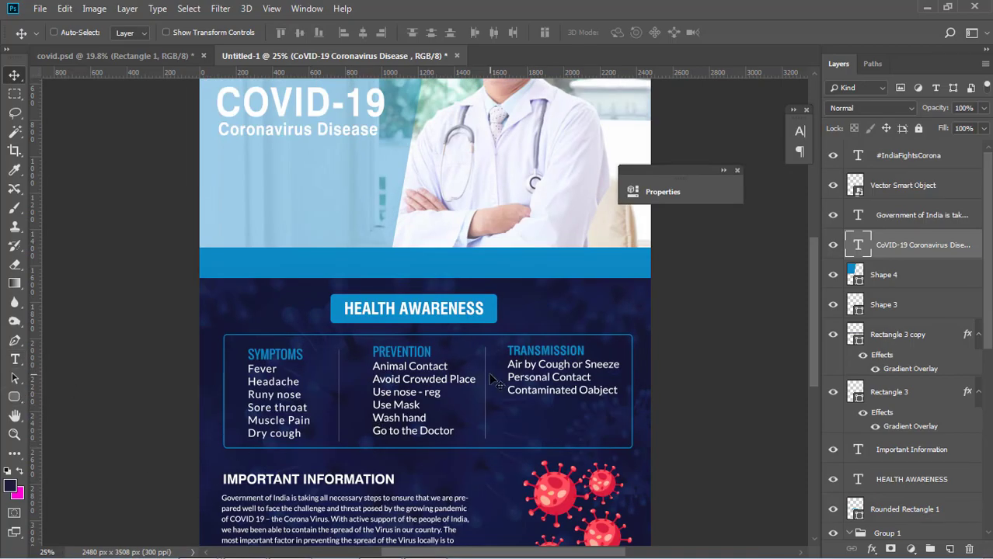
Try a 45 px stroke on the divider line between the SYMPTOMS and PREVENTION columns
{"action": "left_click", "coordinate": [897, 275]}
{"action": "scroll", "coordinate": [886, 350], "scroll_direction": "down", "scroll_amount": 2}
{"action": "left_click", "coordinate": [868, 414]}
{"action": "scroll", "coordinate": [867, 414], "scroll_direction": "down", "scroll_amount": 1}
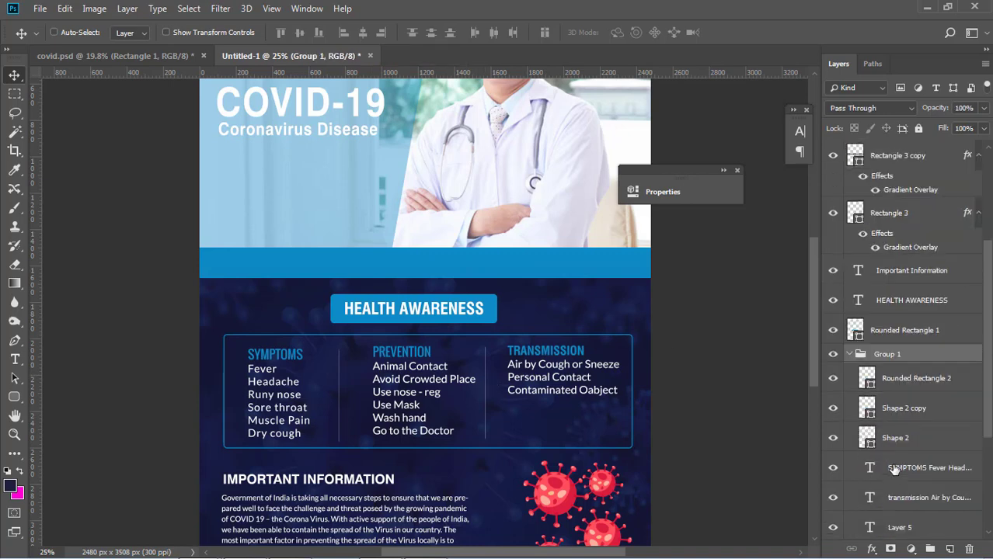
{"action": "left_click", "coordinate": [862, 443]}
{"action": "left_click", "coordinate": [15, 396]}
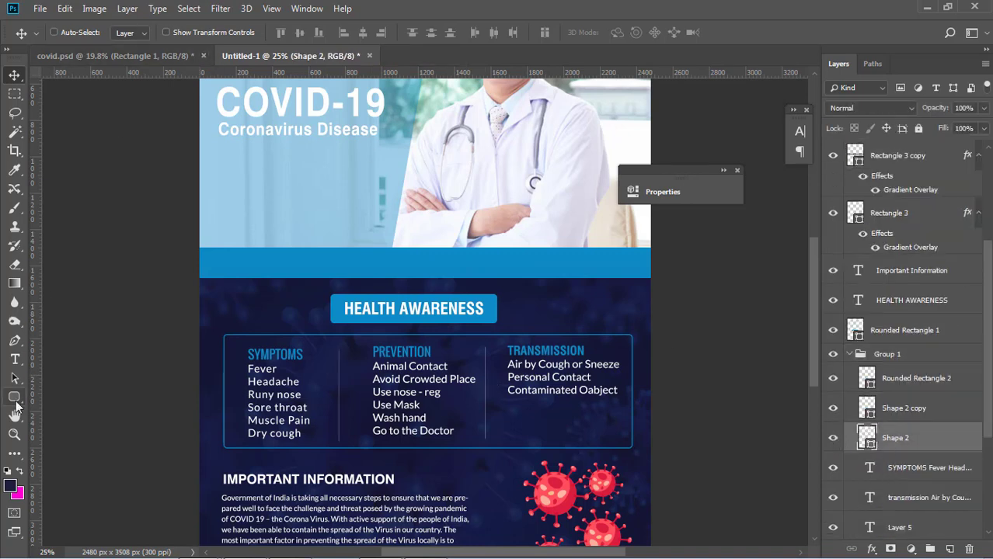
{"action": "right_click", "coordinate": [15, 396]}
{"action": "left_click", "coordinate": [77, 451]}
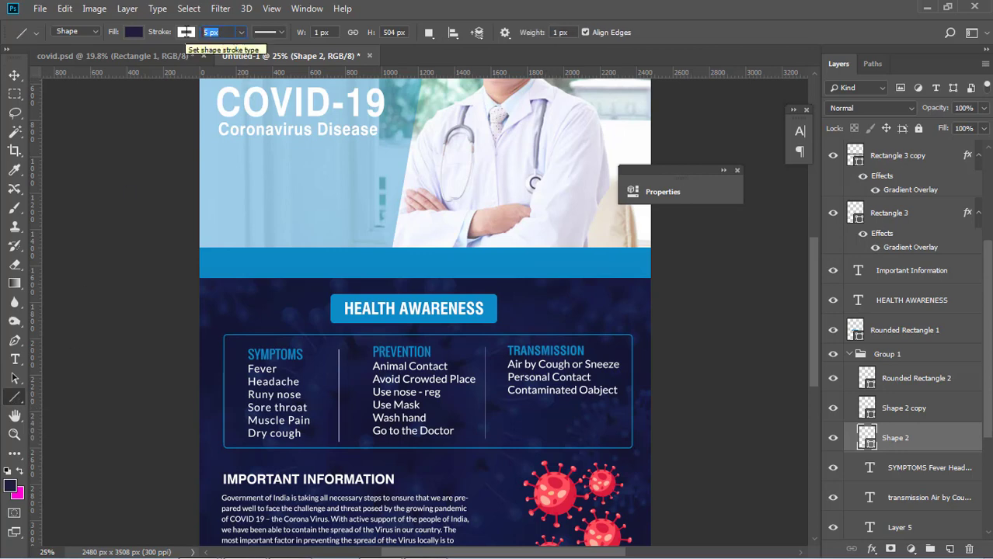
{"action": "key", "text": "Up"}
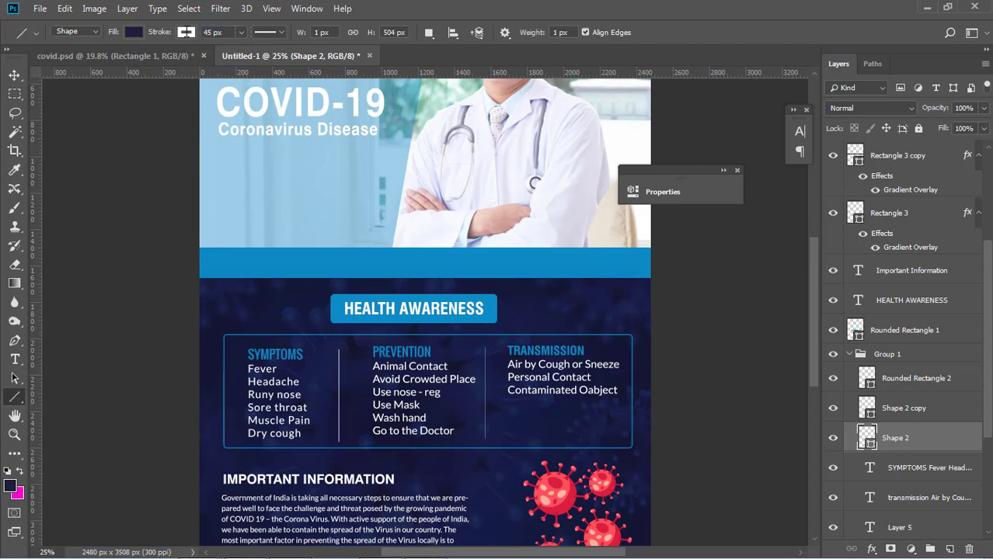
{"action": "left_click", "coordinate": [15, 75]}
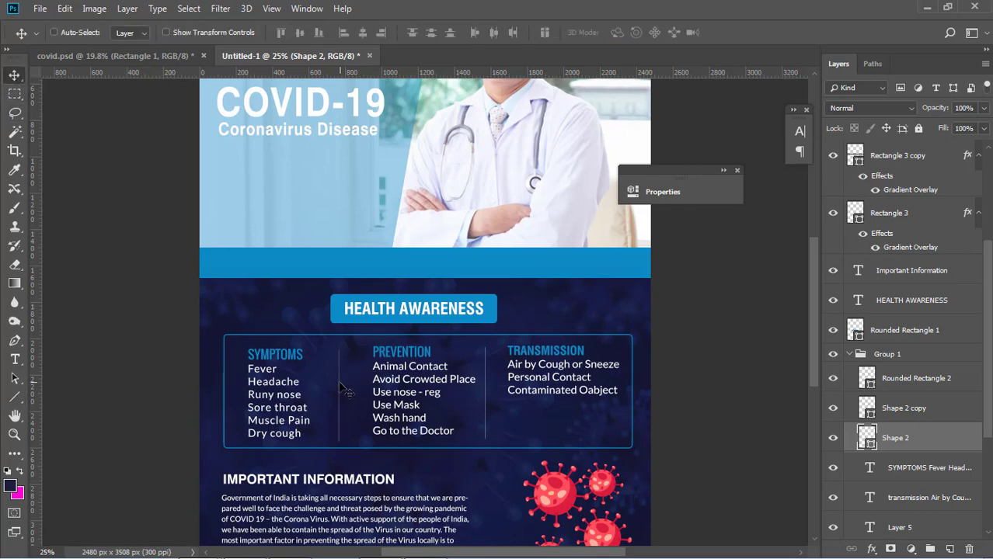
Try a white fill on the divider line between the SYMPTOMS and PREVENTION columns
{"action": "left_click", "coordinate": [15, 396]}
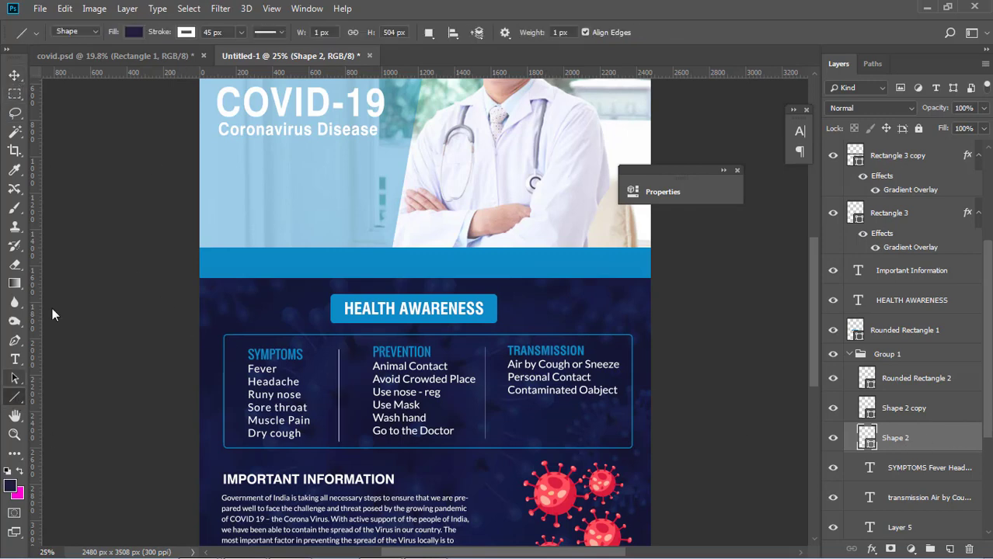
{"action": "left_click", "coordinate": [134, 31]}
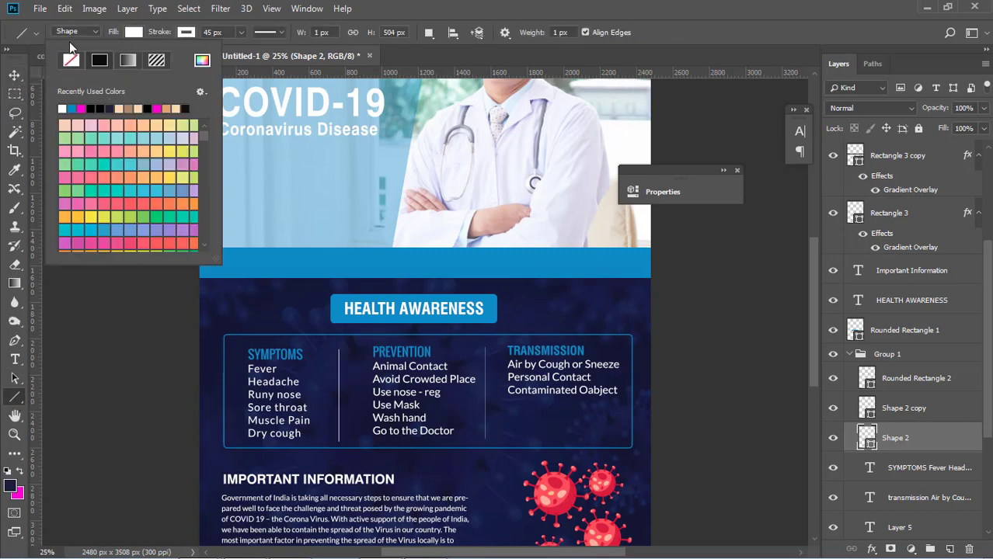
{"action": "left_click", "coordinate": [15, 75]}
{"action": "scroll", "coordinate": [575, 405], "scroll_direction": "up", "scroll_amount": 1}
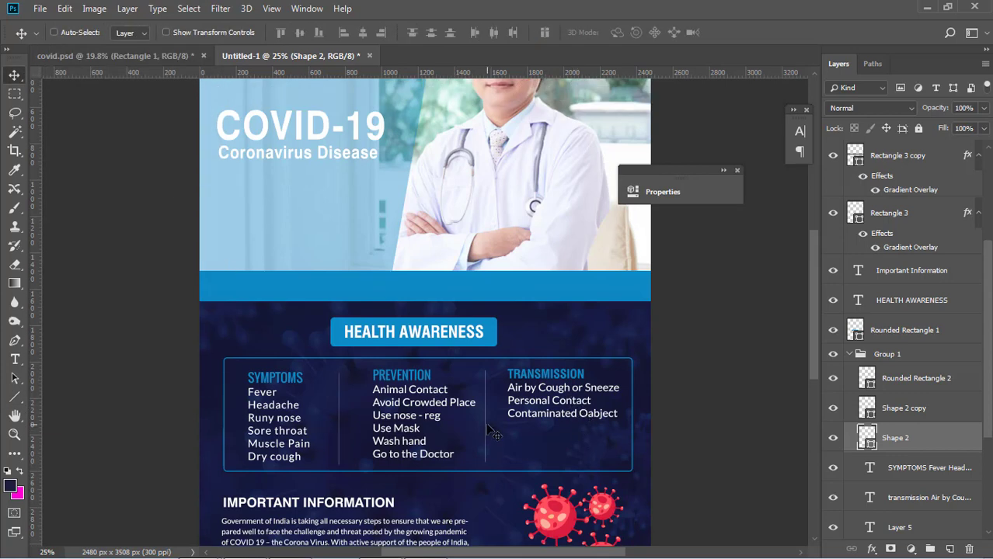
Delete both thin divider lines, Shape 2 and Shape 2 copy, from the framed information columns
{"action": "key", "text": "Delete"}
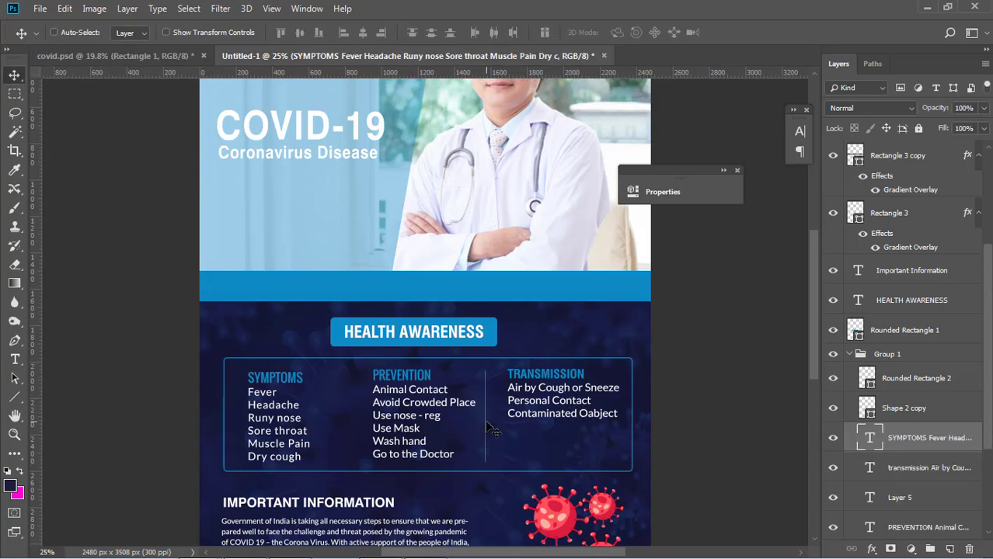
{"action": "scroll", "coordinate": [492, 430], "scroll_direction": "up", "scroll_amount": 1}
{"action": "scroll", "coordinate": [886, 420], "scroll_direction": "down", "scroll_amount": 3}
{"action": "scroll", "coordinate": [882, 422], "scroll_direction": "up", "scroll_amount": 1}
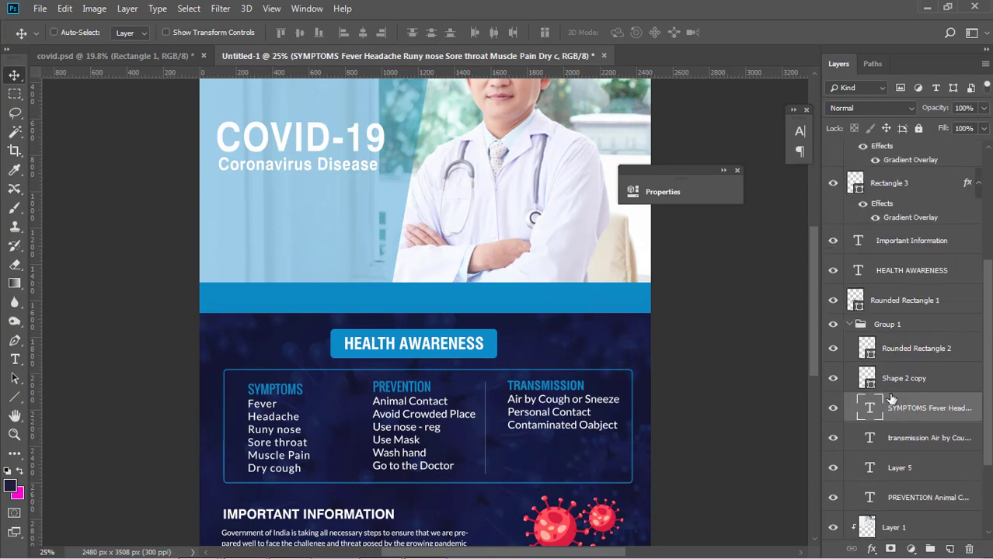
{"action": "scroll", "coordinate": [879, 423], "scroll_direction": "down", "scroll_amount": 2}
{"action": "left_click", "coordinate": [907, 264]}
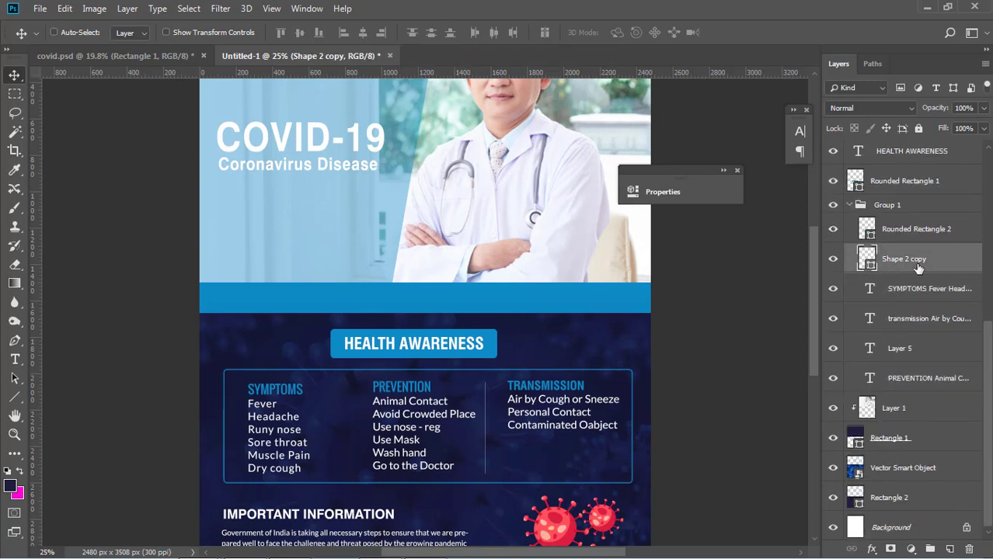
{"action": "key", "text": "Delete"}
{"action": "left_click", "coordinate": [15, 397]}
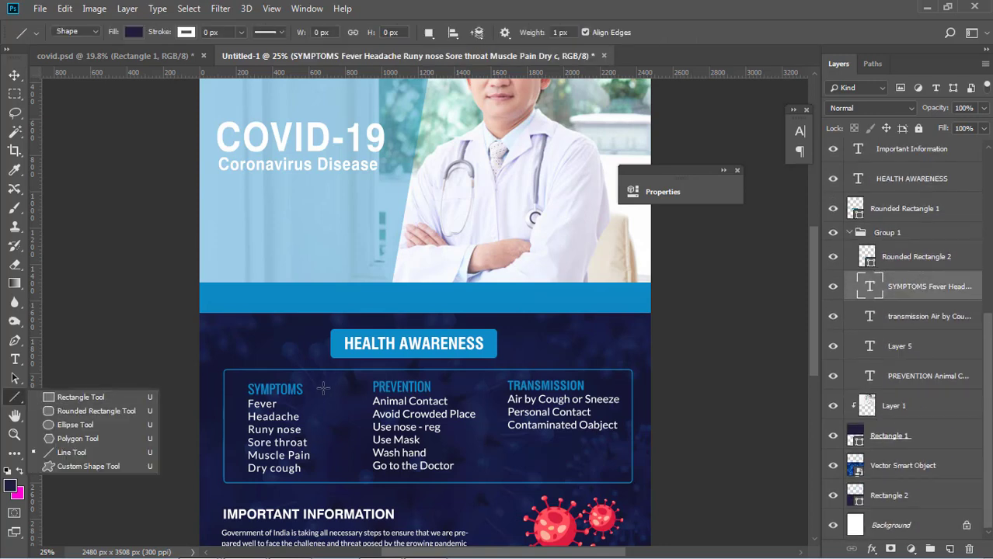
{"action": "left_click_drag", "start_coordinate": [333, 384], "coordinate": [330, 474]}
{"action": "key", "text": "ctrl+z"}
Draw a thin vertical rectangle of about 4 by 500 px between the SYMPTOMS and PREVENTION columns with a 1 px white stroke
{"action": "left_click", "coordinate": [14, 399]}
{"action": "left_click", "coordinate": [94, 399]}
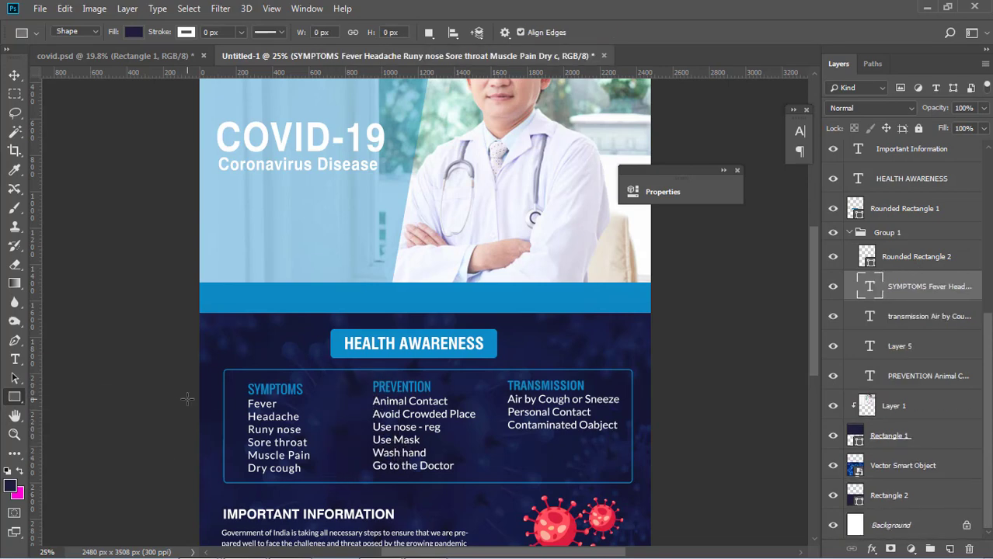
{"action": "left_click_drag", "start_coordinate": [336, 384], "coordinate": [344, 467]}
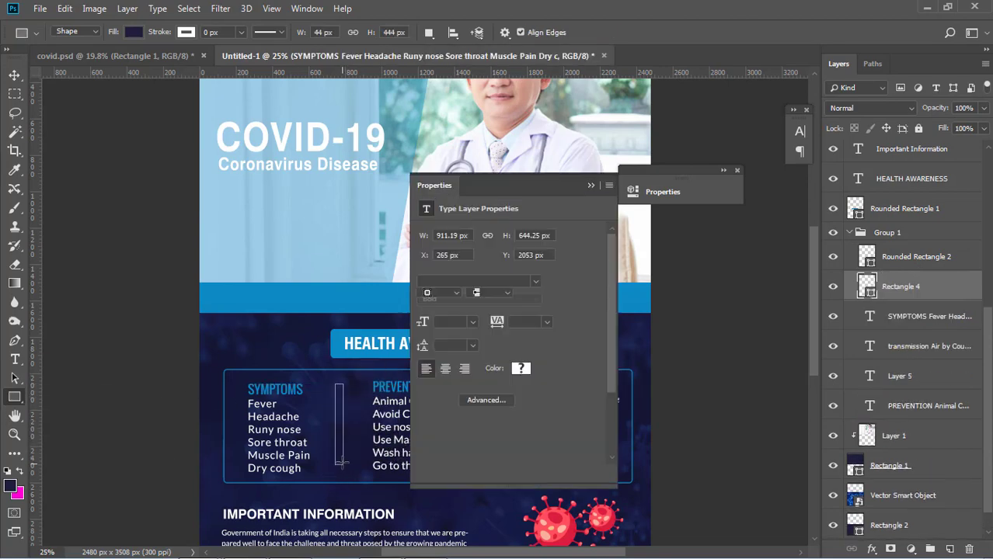
{"action": "key", "text": "ctrl+z"}
{"action": "left_click_drag", "start_coordinate": [333, 383], "coordinate": [334, 475]}
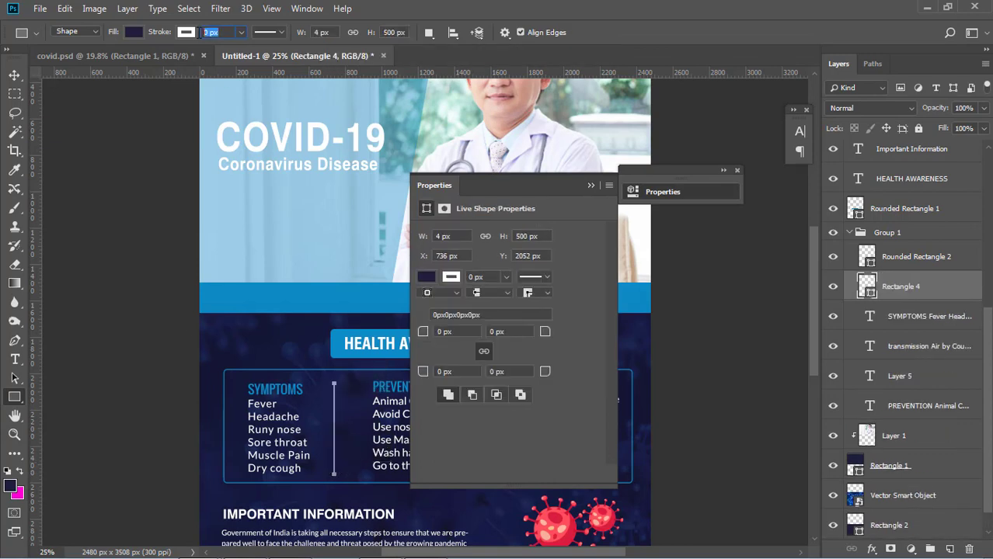
{"action": "key", "text": "Return"}
{"action": "left_click", "coordinate": [14, 76]}
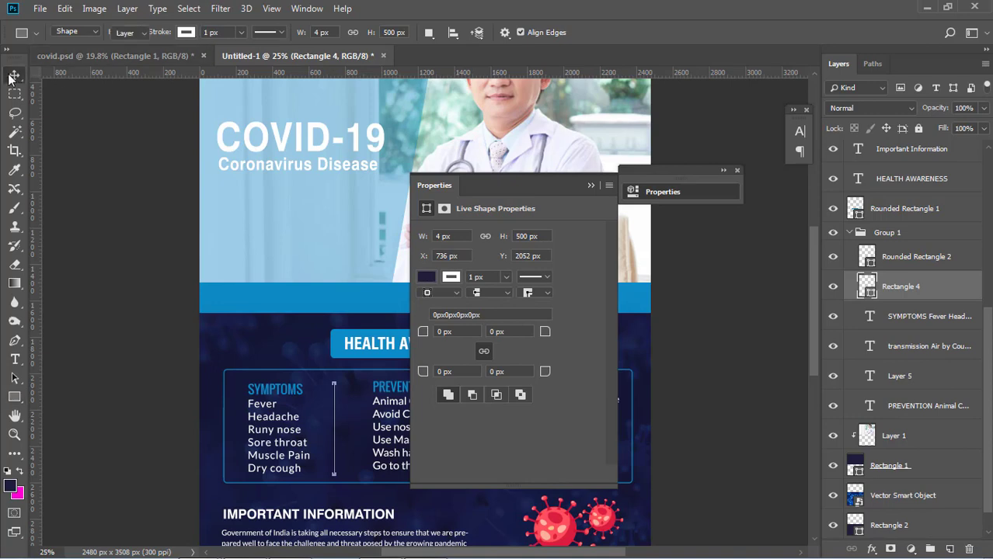
{"action": "left_click", "coordinate": [593, 186]}
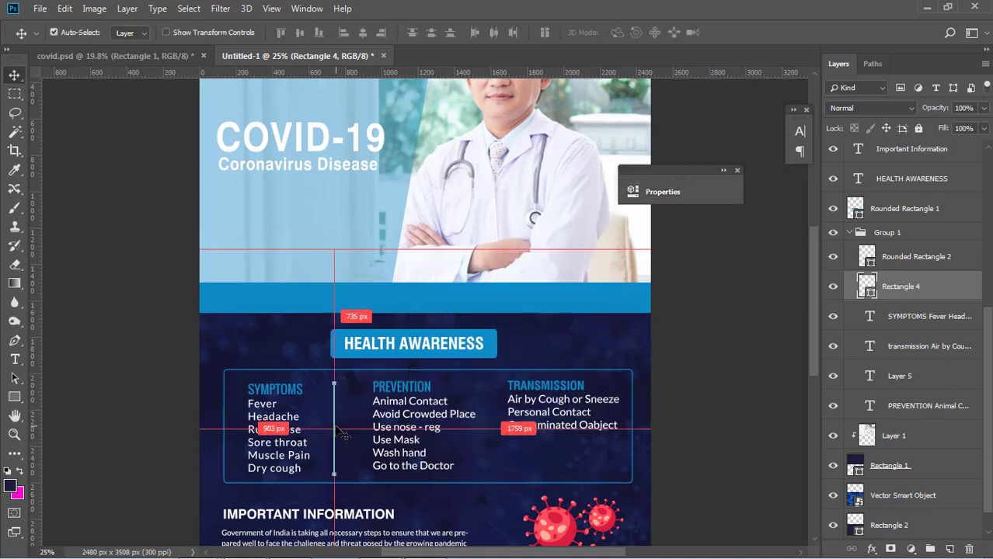
Duplicate the vertical divider and place the copy between the PREVENTION and TRANSMISSION columns
{"action": "scroll", "coordinate": [350, 431], "scroll_direction": "down", "scroll_amount": 1}
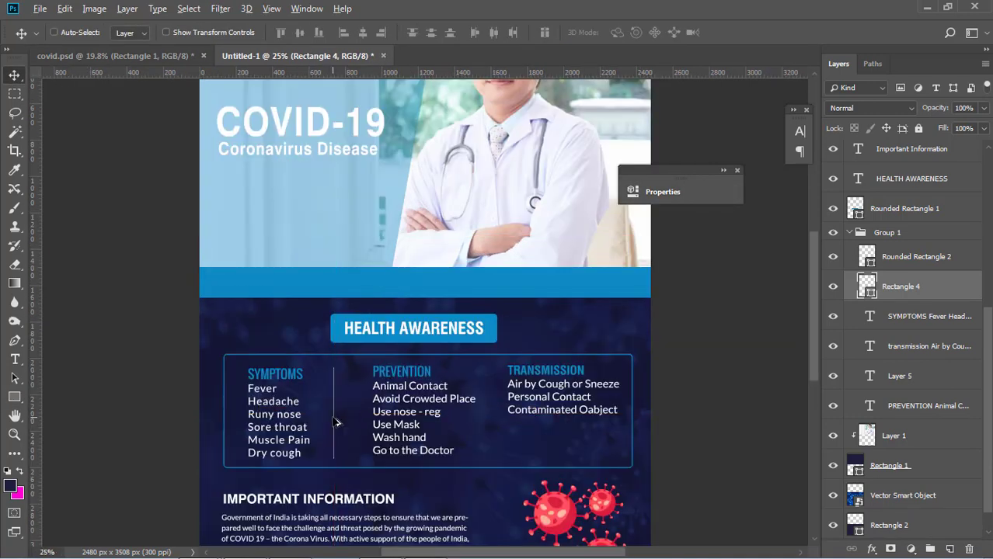
{"action": "left_click_drag", "start_coordinate": [336, 421], "coordinate": [486, 419]}
{"action": "scroll", "coordinate": [751, 428], "scroll_direction": "down", "scroll_amount": 5}
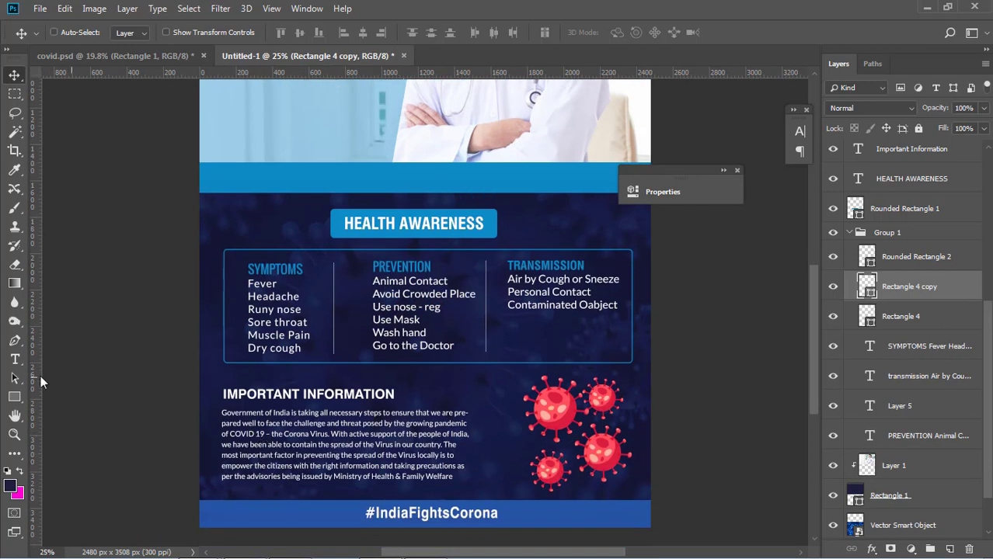
Draw a rounded rectangle with a 20 px corner radius around the IMPORTANT INFORMATION heading
{"action": "key", "text": "u"}
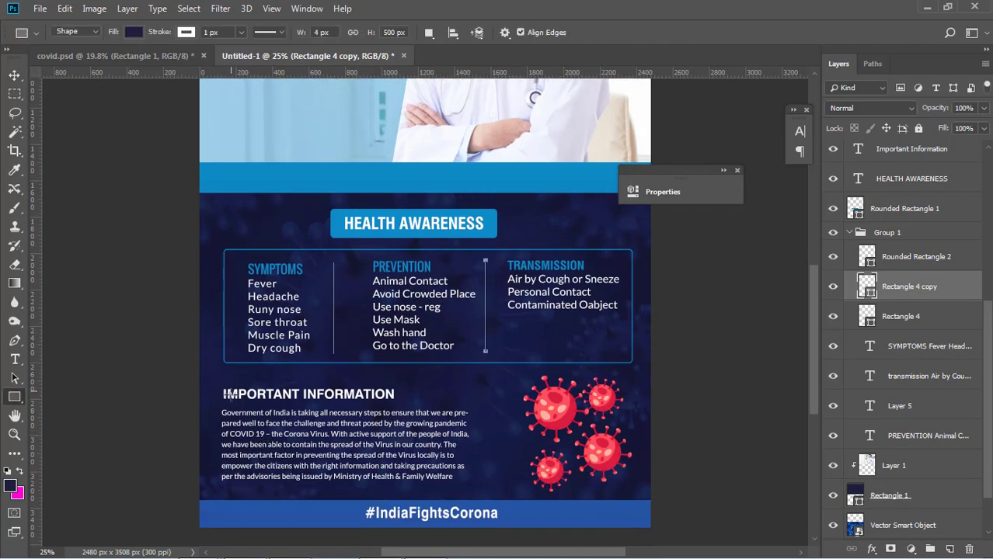
{"action": "right_click", "coordinate": [9, 402]}
{"action": "left_click", "coordinate": [70, 410]}
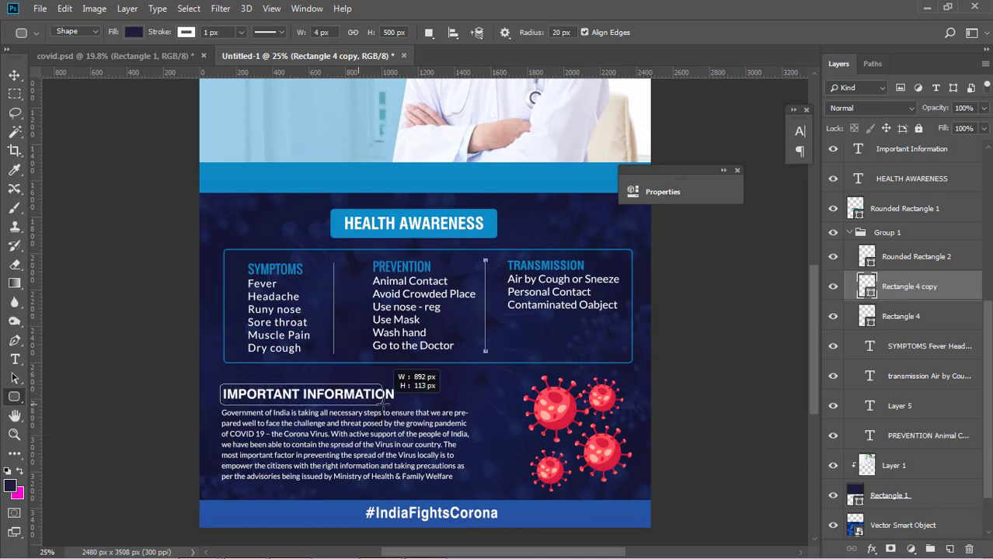